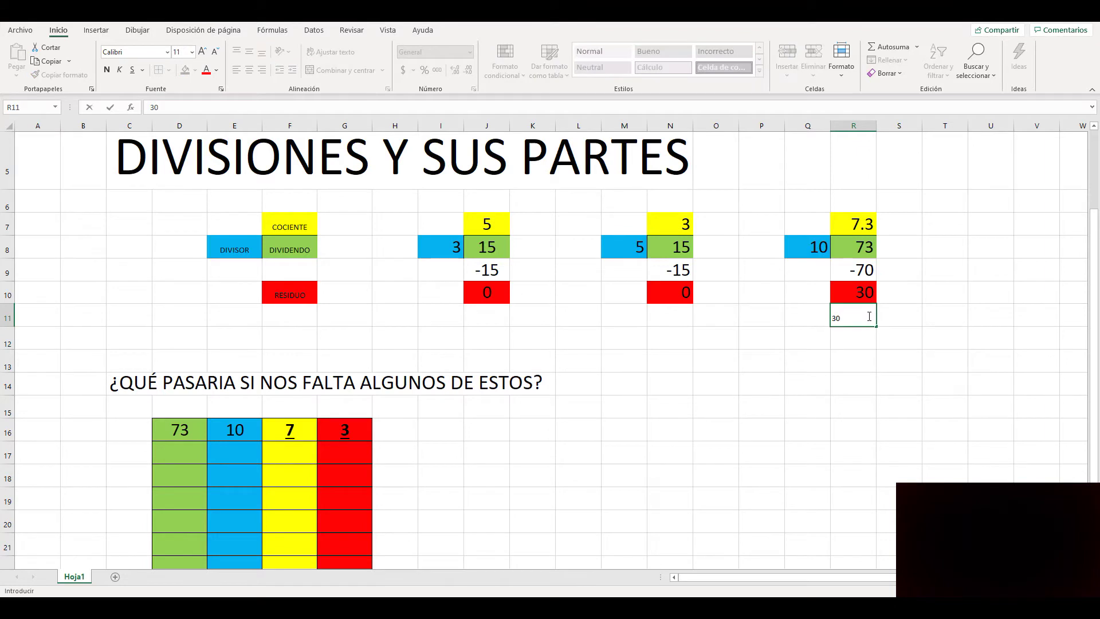
# Enter 0 in cell R12, beneath the 30 in R11 of the third division.
pyautogui.click(864, 337)
pyautogui.write('0')
pyautogui.press('Return')
# Increase the font size of the 30 in cell R11 to 24.
pyautogui.click(864, 316)
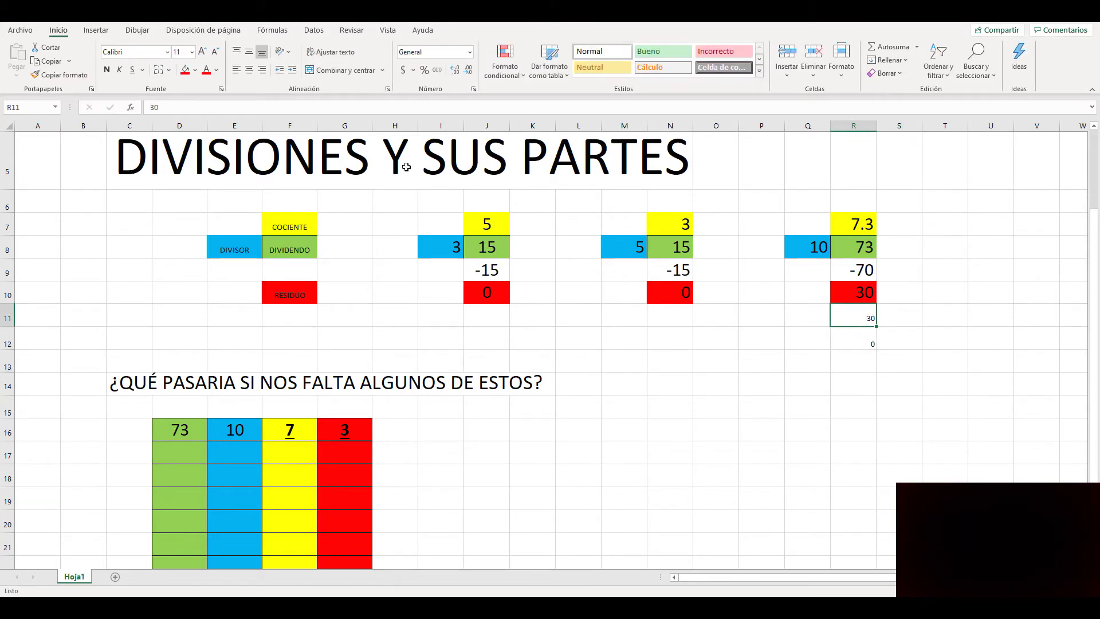
pyautogui.click(203, 52)
pyautogui.click(202, 52)
pyautogui.click(203, 52)
pyautogui.click(203, 51)
pyautogui.click(202, 51)
pyautogui.click(203, 51)
# Increase the font size of the 0 in cell R12 to 24.
pyautogui.click(870, 344)
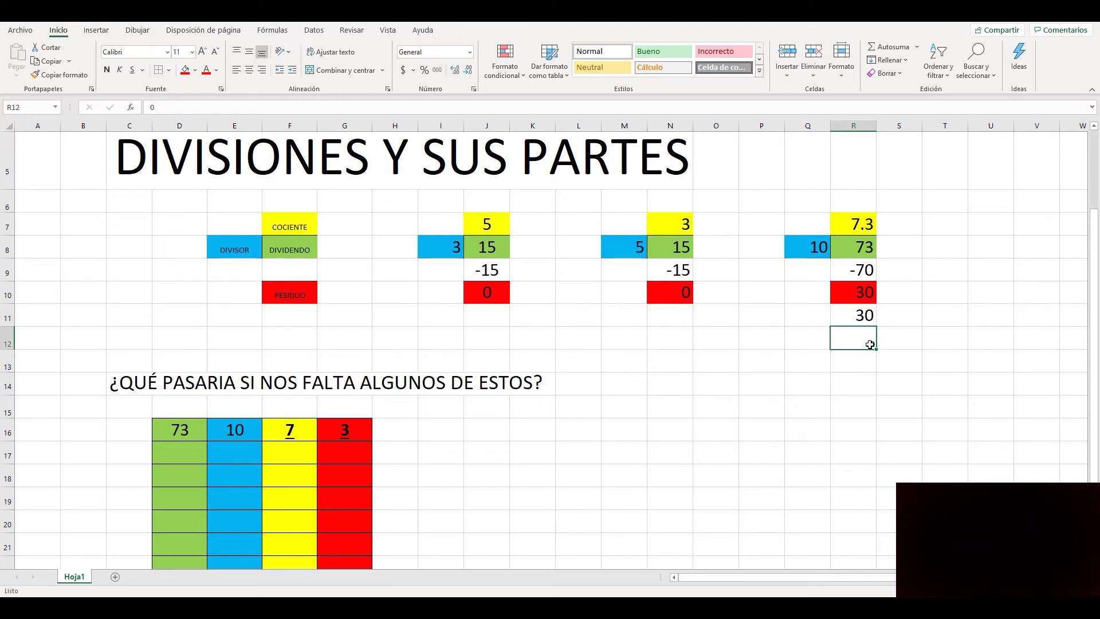
pyautogui.click(201, 52)
pyautogui.click(202, 52)
pyautogui.click(201, 52)
pyautogui.click(201, 52)
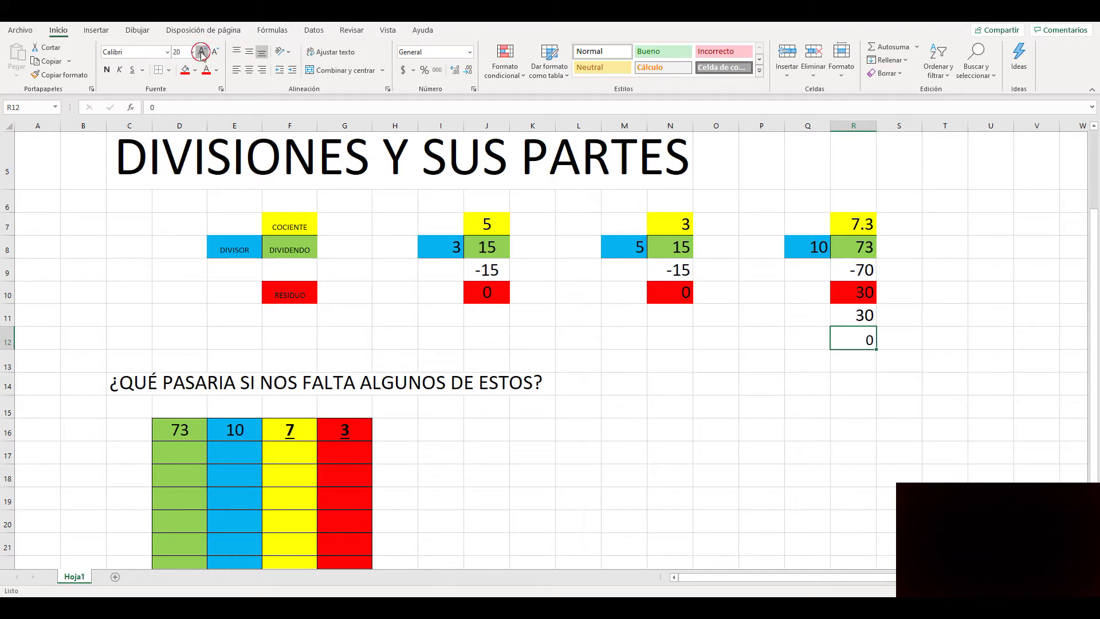
pyautogui.click(902, 354)
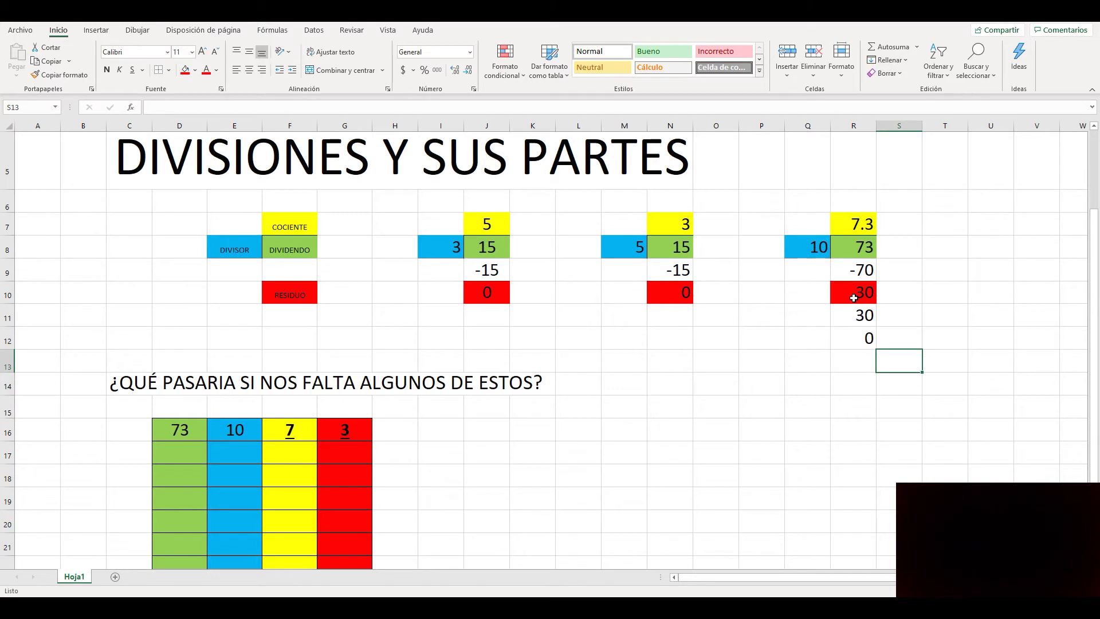
# Clear the contents of cells R12 and R11 beneath the third division.
pyautogui.click(870, 340)
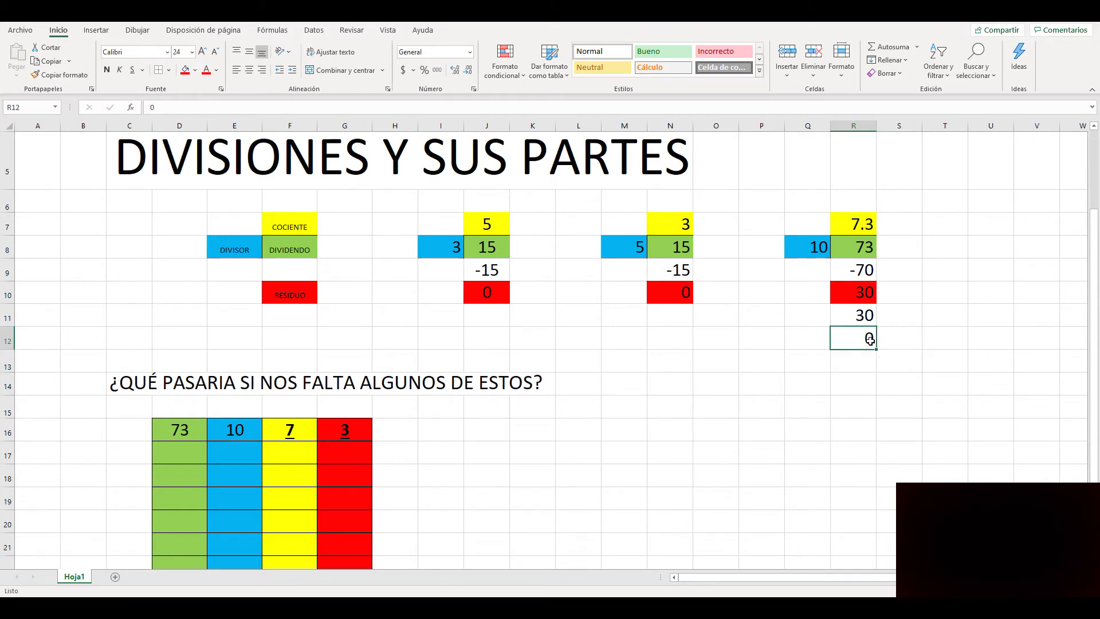
pyautogui.press('BackSpace')
pyautogui.click(903, 317)
pyautogui.click(849, 314)
pyautogui.press('BackSpace')
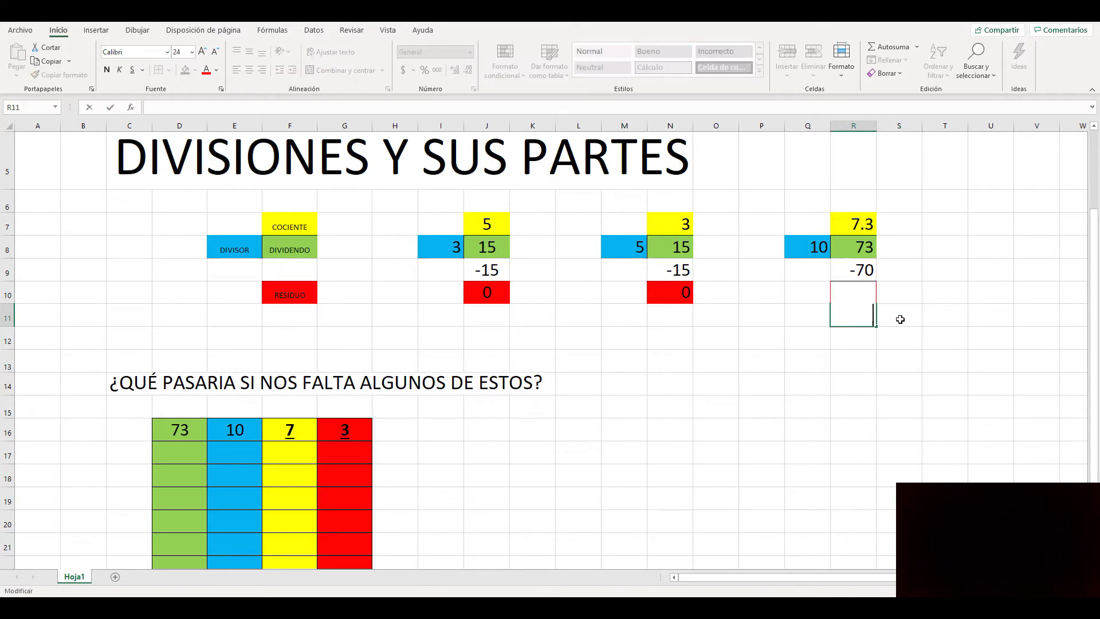
pyautogui.click(900, 316)
# Set the third division's remainder in R10 to 0 and its quotient in R7 to 7.
pyautogui.click(862, 295)
pyautogui.press('BackSpace')
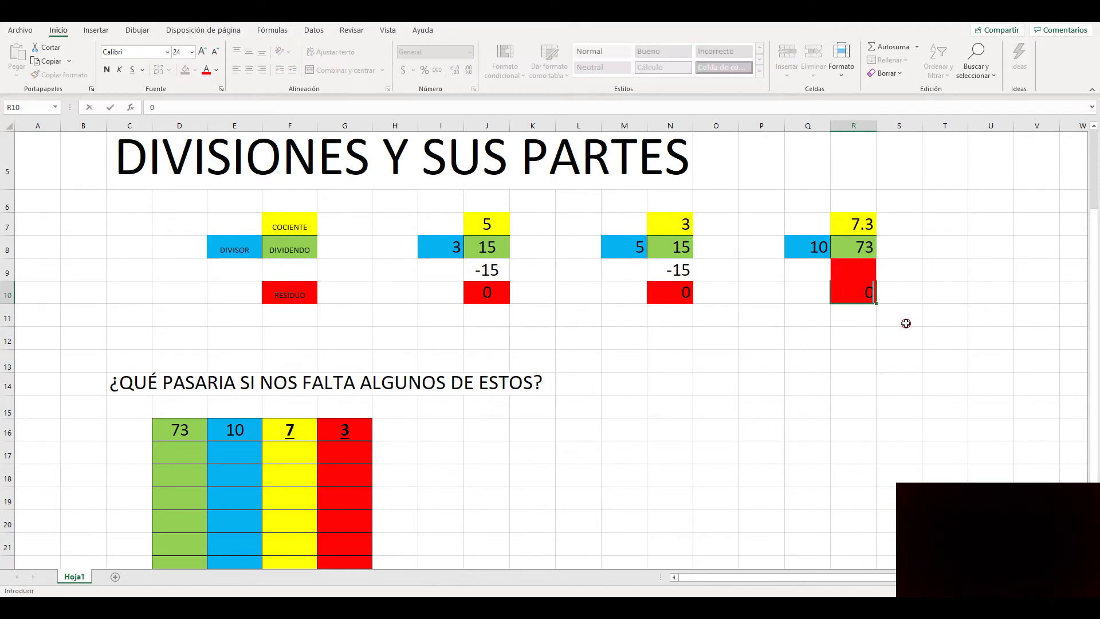
pyautogui.write('0')
pyautogui.click(903, 318)
pyautogui.click(859, 224)
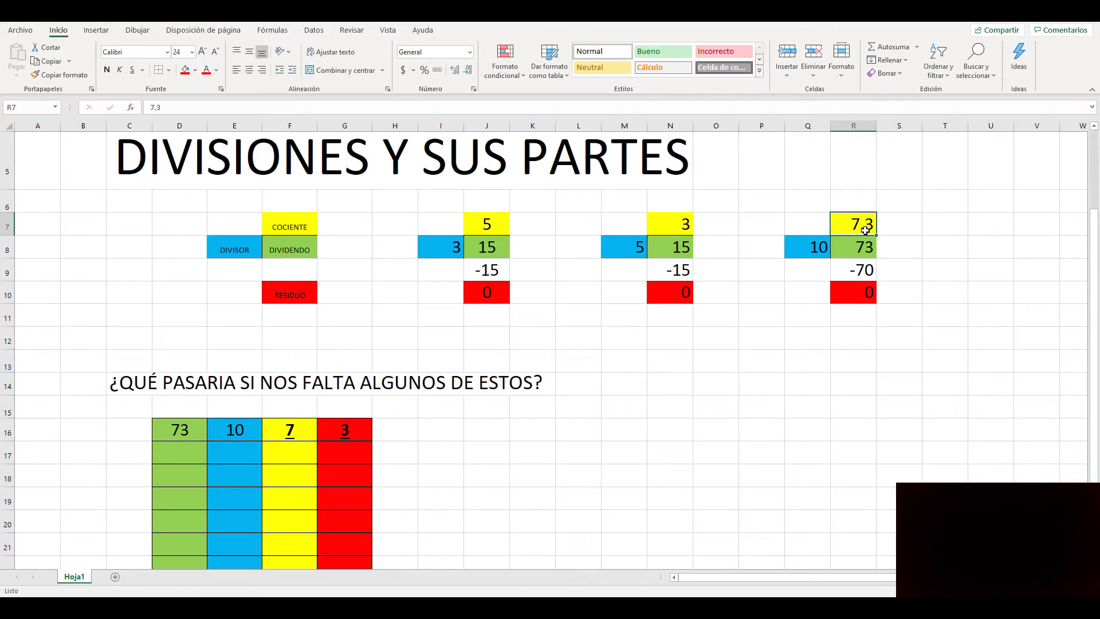
pyautogui.write('7')
pyautogui.click(903, 338)
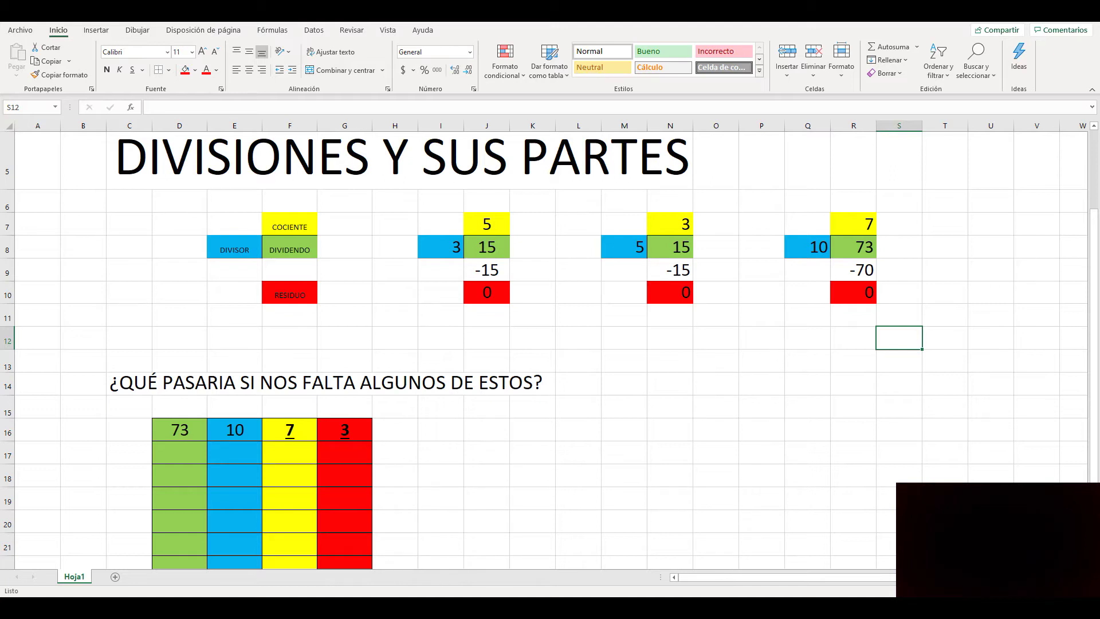
# Fill row 17 of the coloured table with divisor 85, quotient 29 and remainder 35, leaving the dividend blank.
pyautogui.click(177, 451)
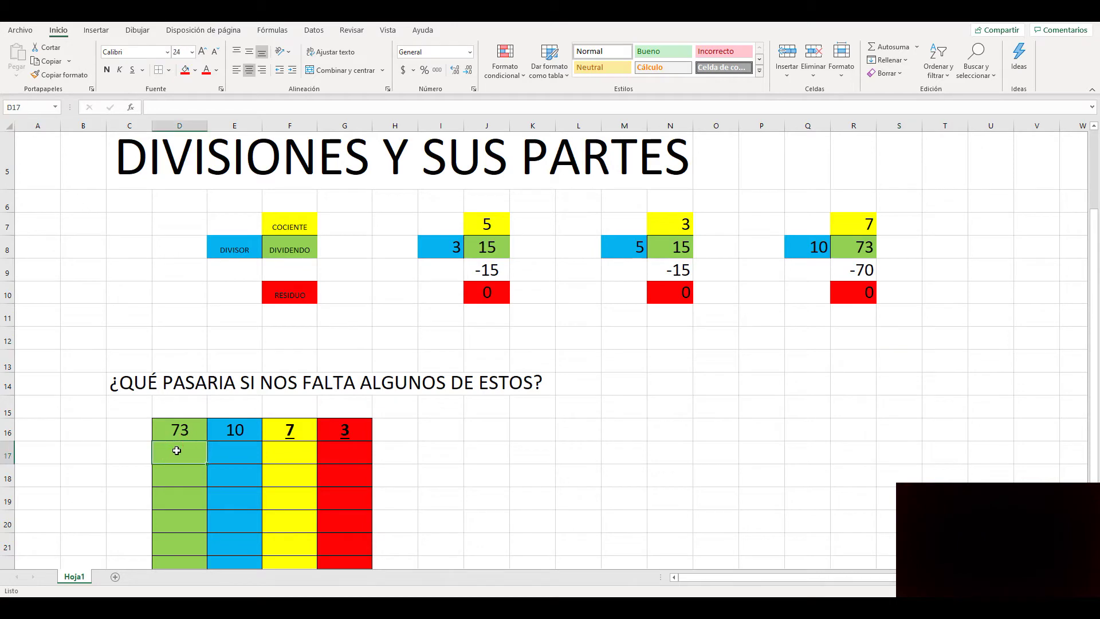
pyautogui.click(236, 449)
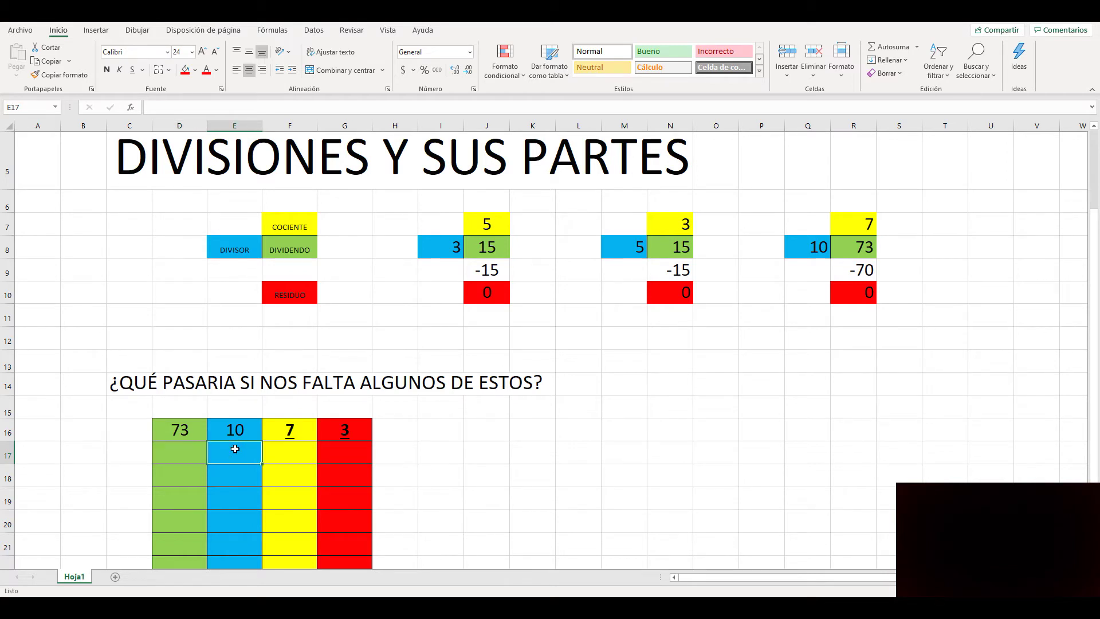
pyautogui.write('85')
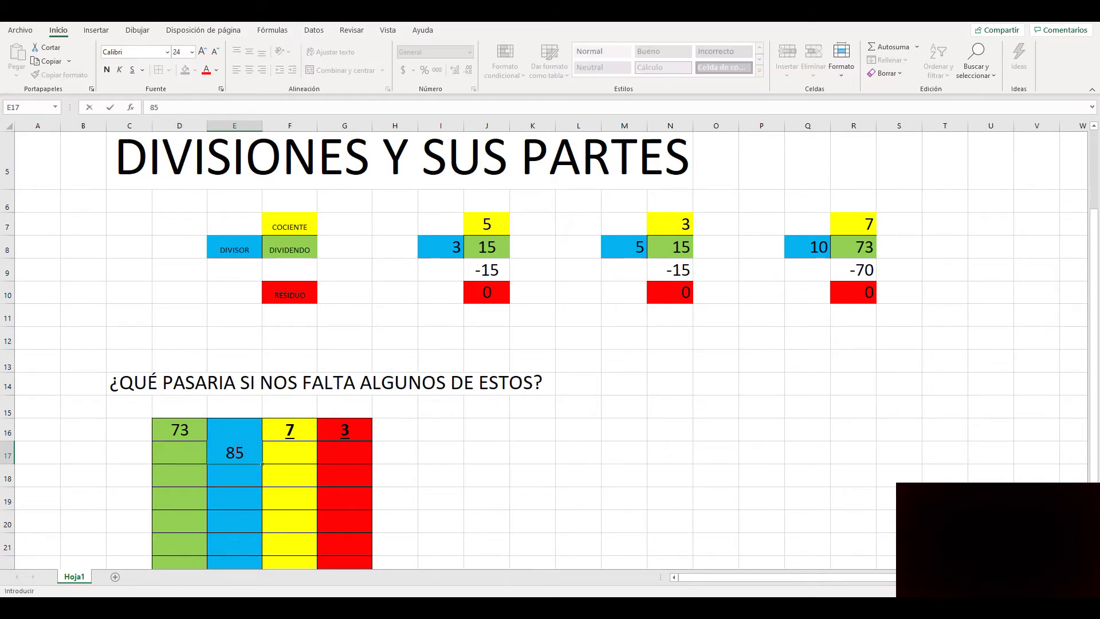
pyautogui.press('Tab')
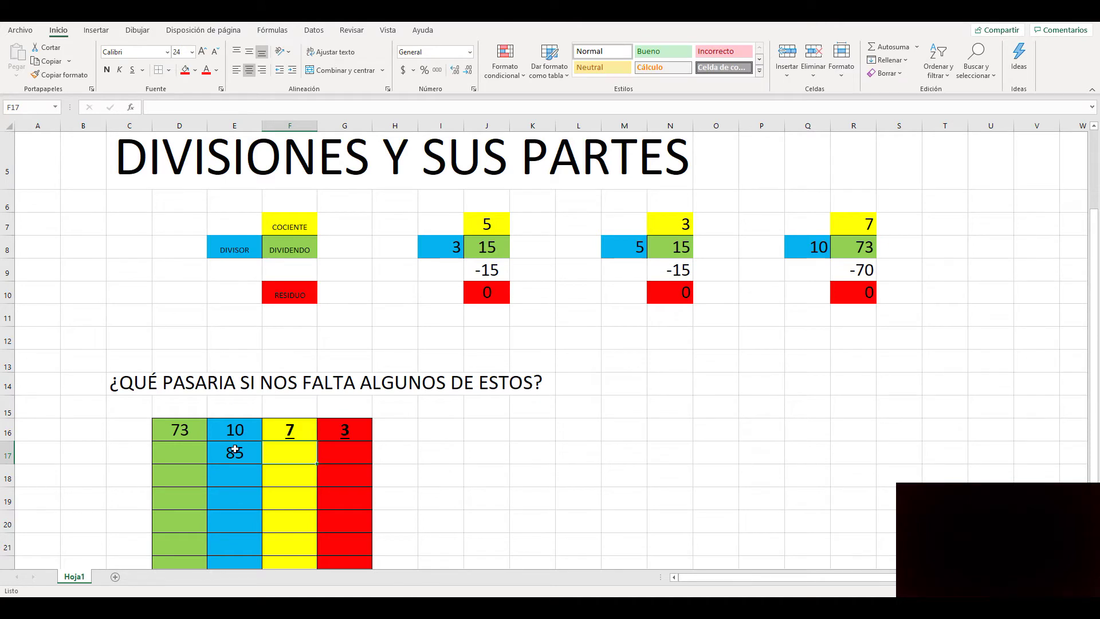
pyautogui.write('29')
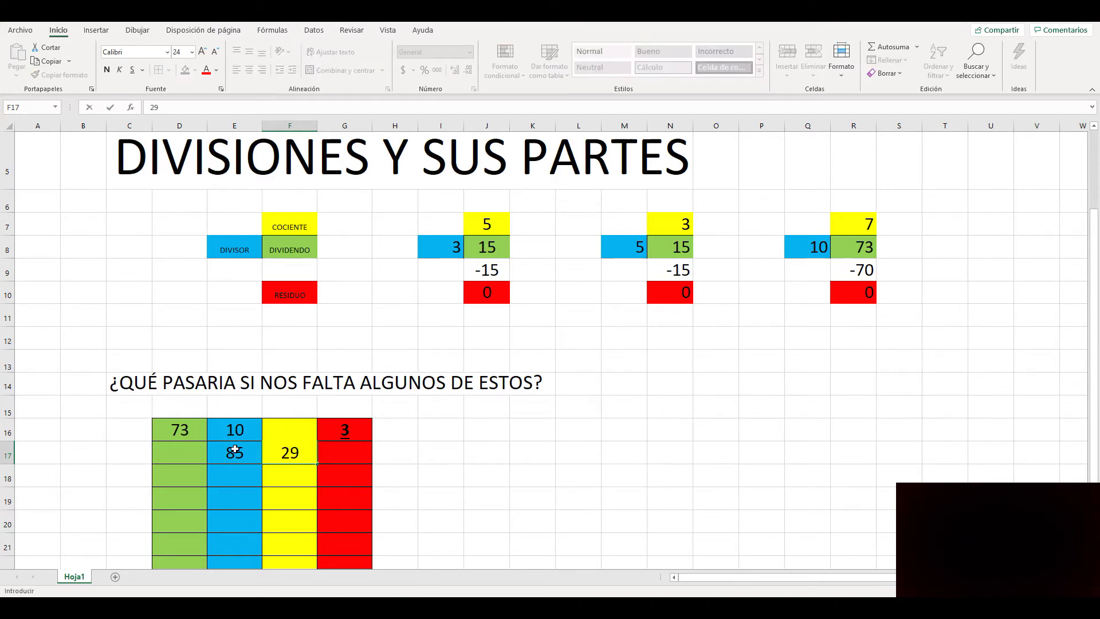
pyautogui.press('Tab')
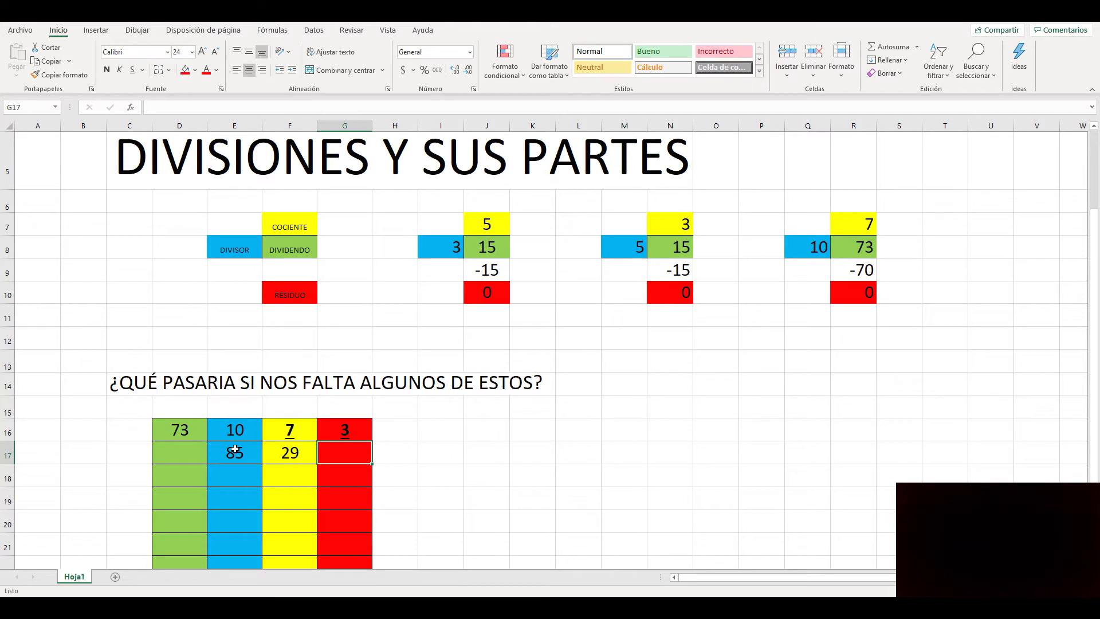
pyautogui.write('35')
pyautogui.click(537, 488)
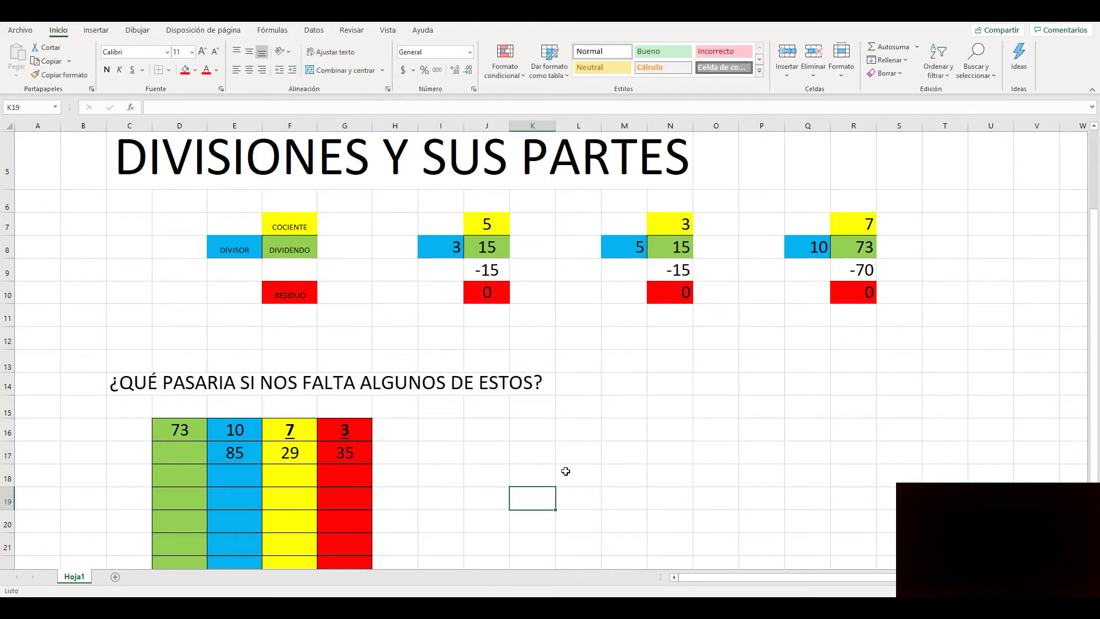
# Clear all values of the third division in Q7:R10, keeping the cell colours.
pyautogui.moveTo(811, 228); pyautogui.dragTo(873, 298)
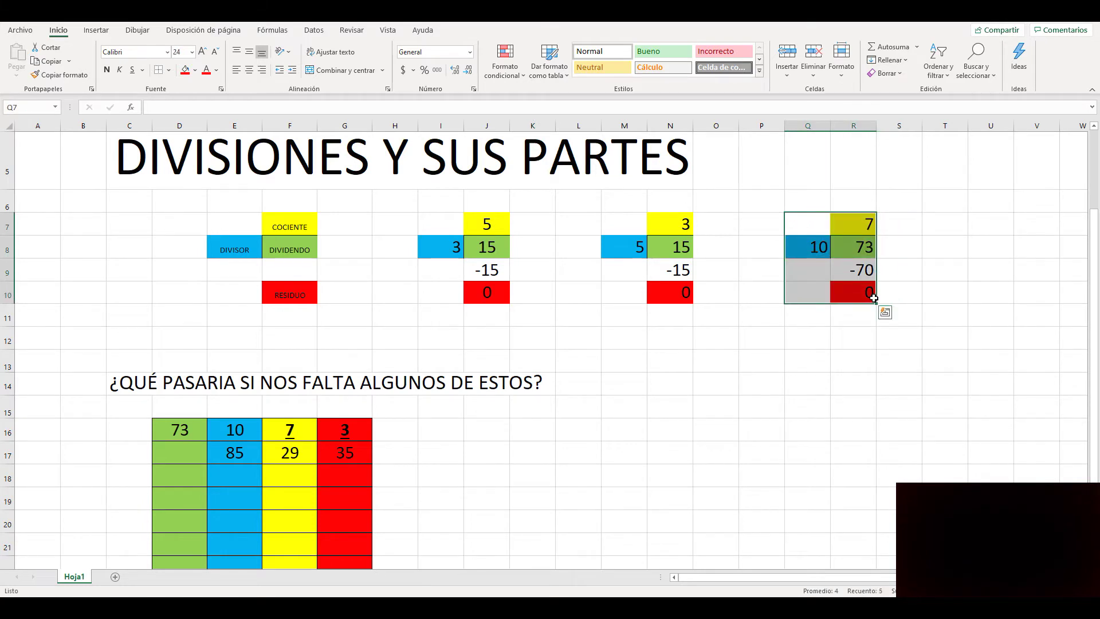
pyautogui.press('Delete')
pyautogui.click(901, 358)
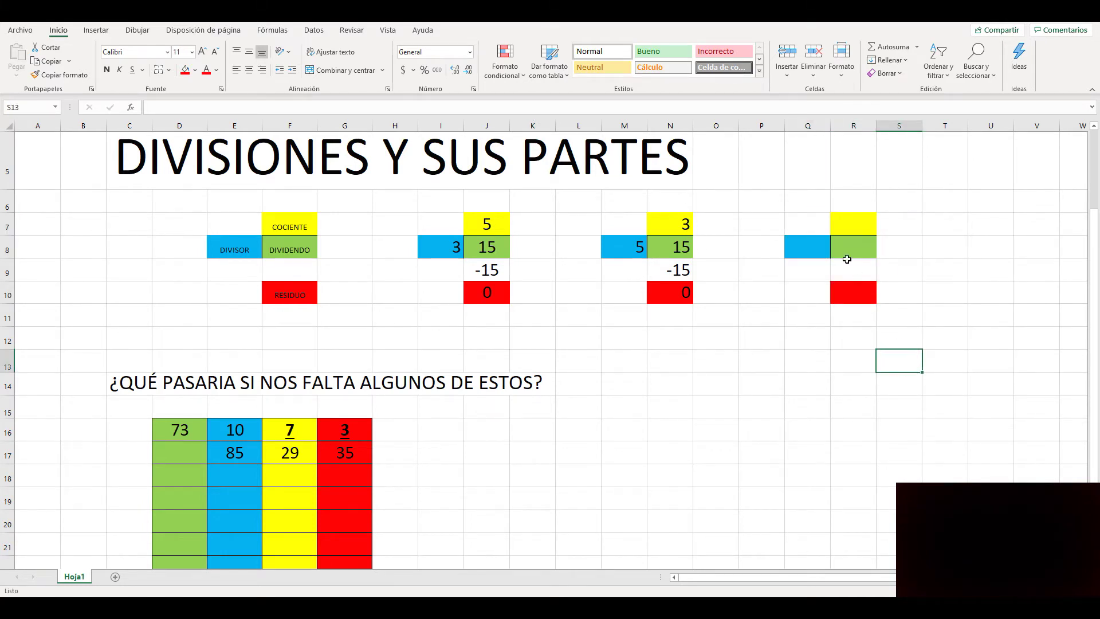
# Enter divisor 85 in Q8, quotient 29 in R7 and remainder 35 in R10 of the third division.
pyautogui.click(855, 253)
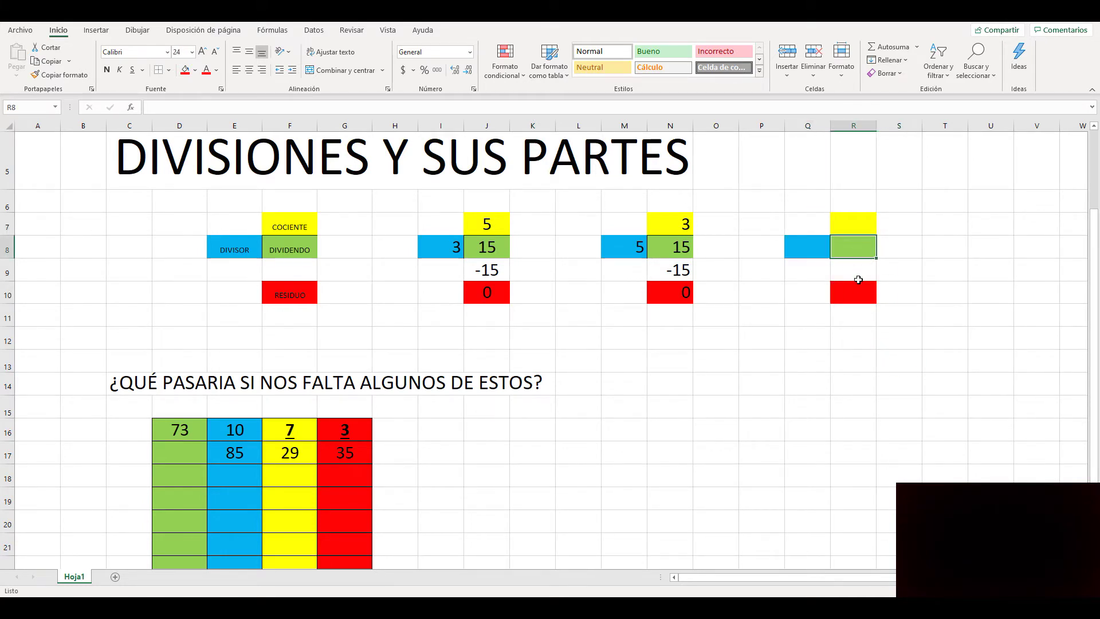
pyautogui.click(810, 243)
pyautogui.write('85')
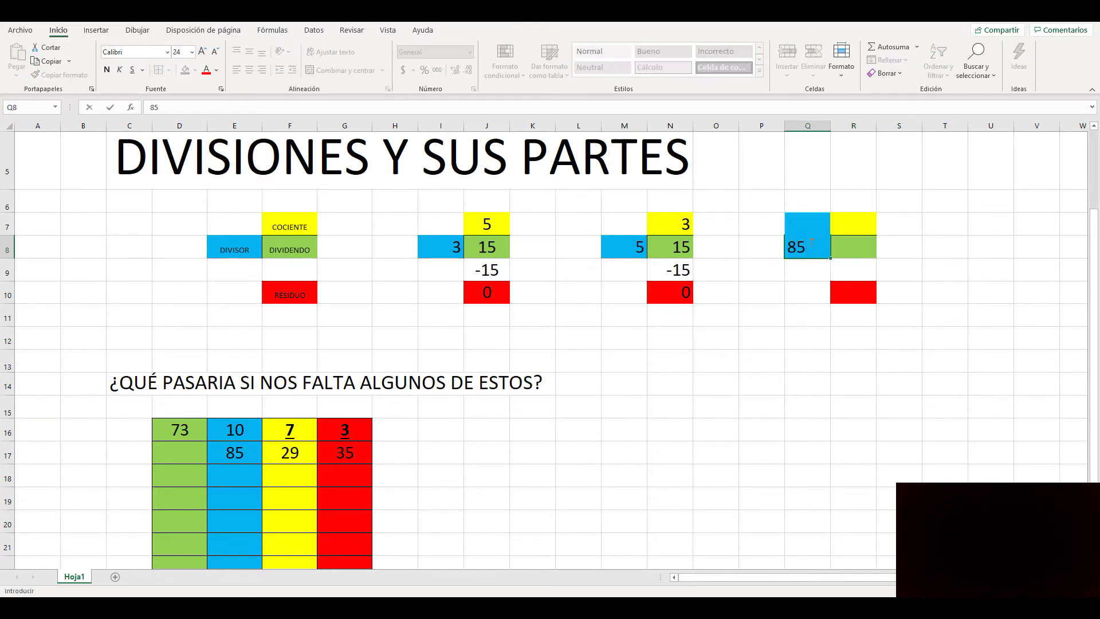
pyautogui.press('Tab')
pyautogui.press('Up')
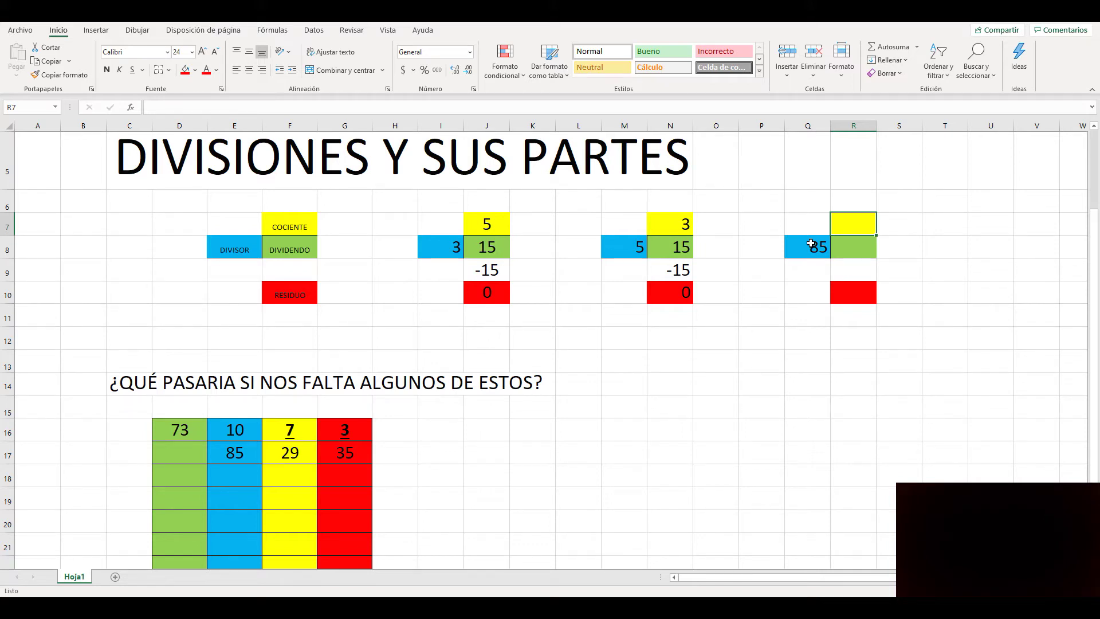
pyautogui.write('29')
pyautogui.press('Down')
pyautogui.press('Down')
pyautogui.press('Down')
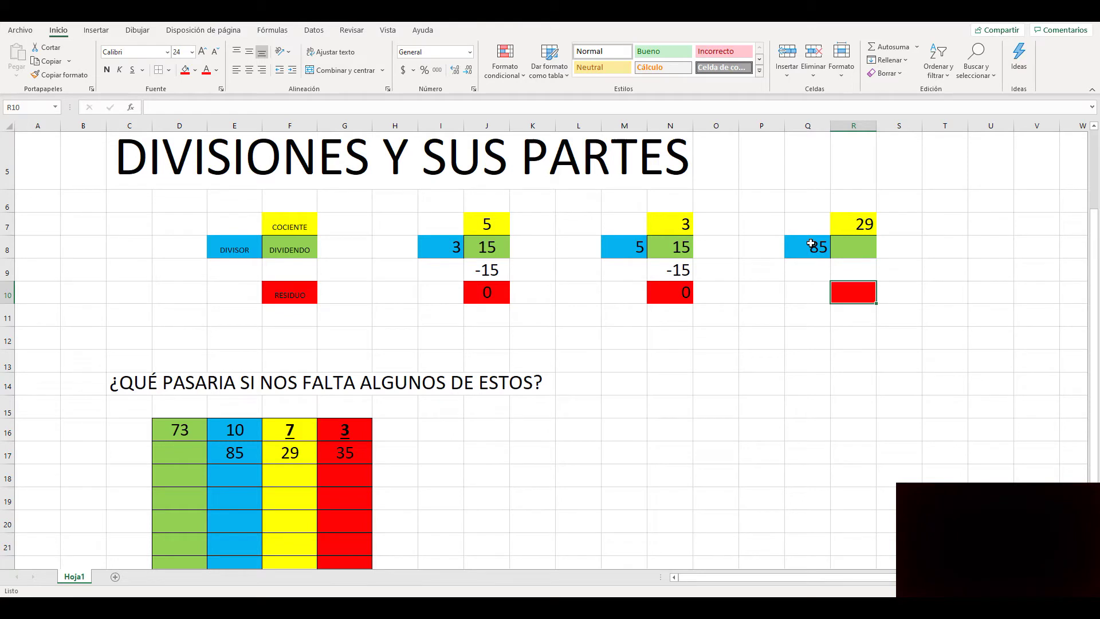
pyautogui.write('35')
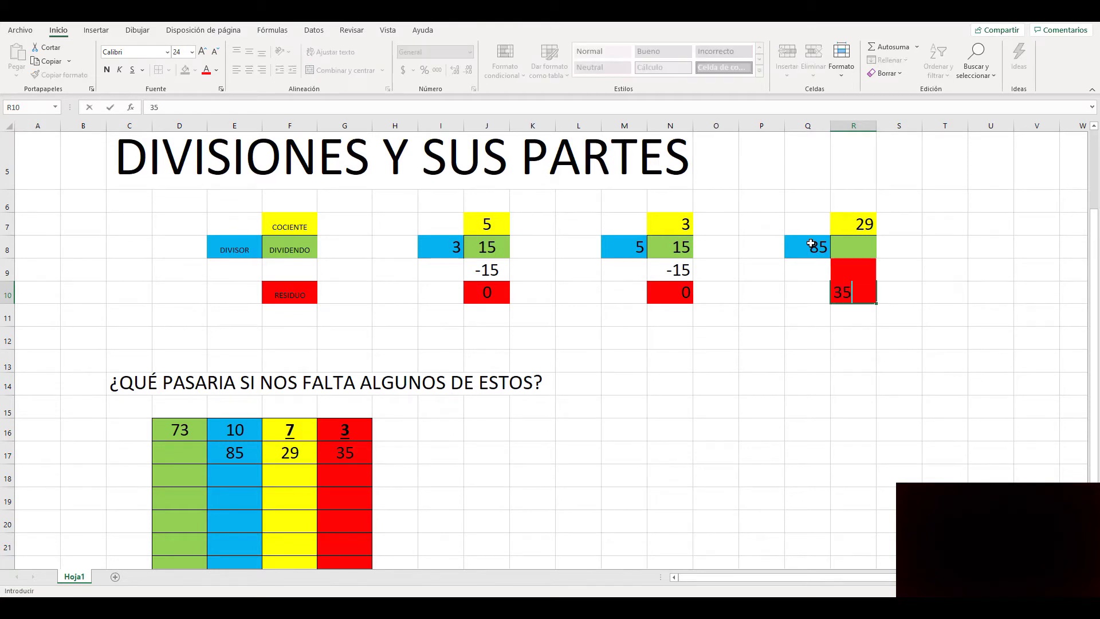
pyautogui.click(878, 332)
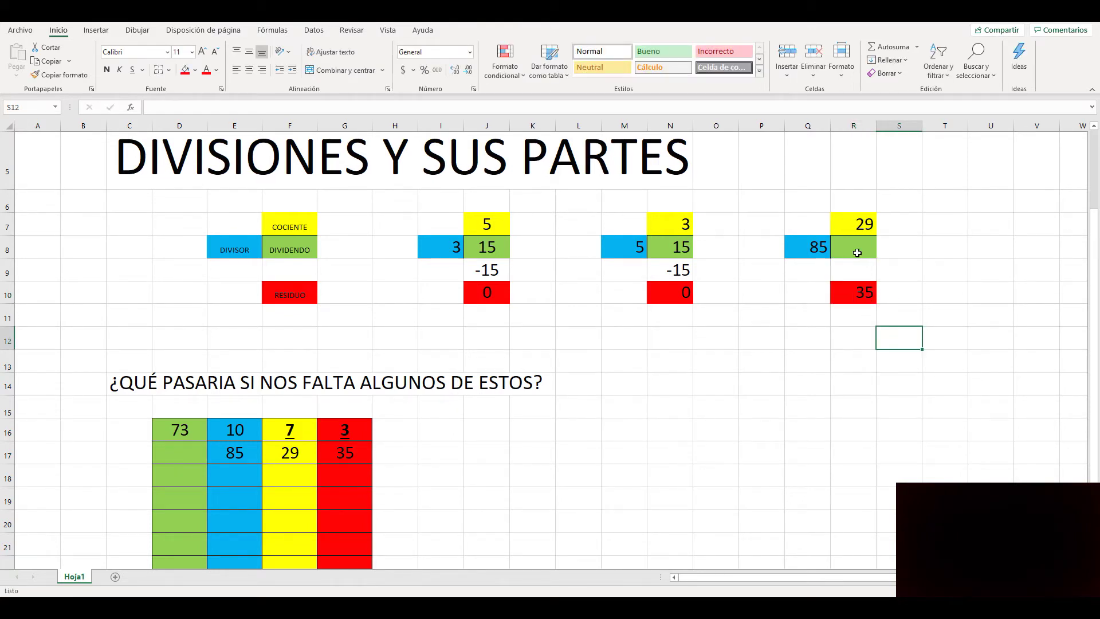
# Switch to Calculator, multiply 85 by 29, and return to the Excel worksheet.
pyautogui.click(857, 252)
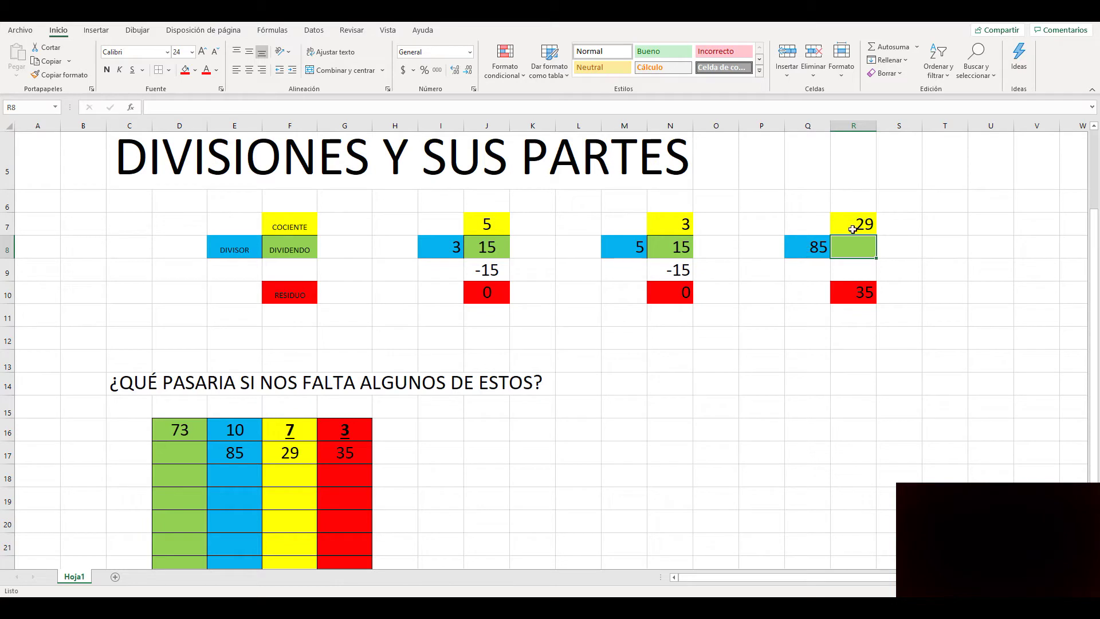
pyautogui.hotkey('alt', 'Tab')
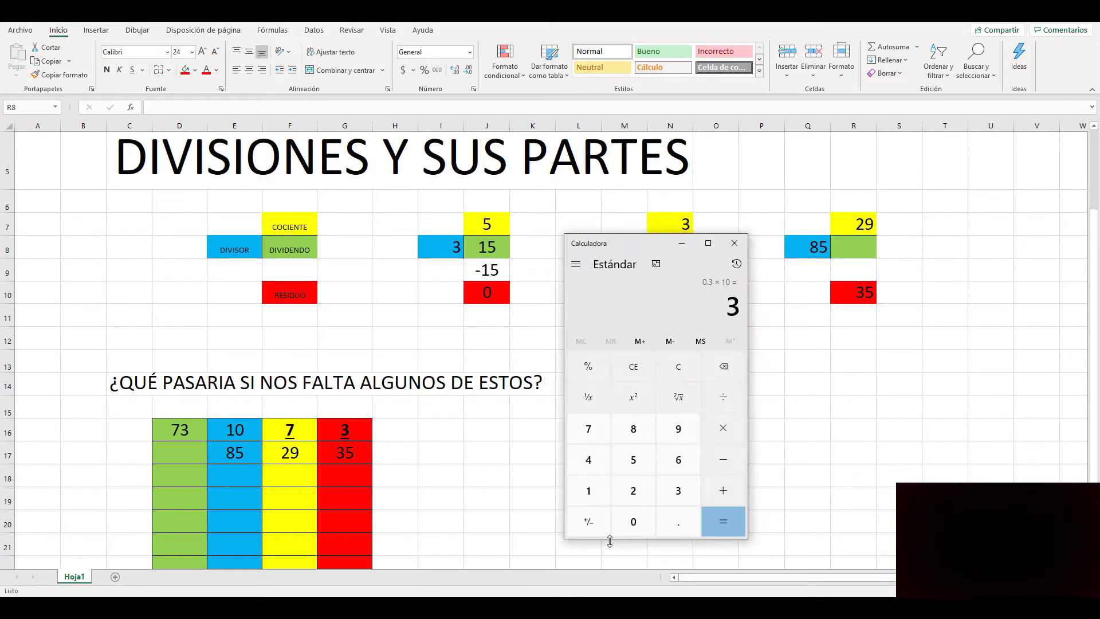
pyautogui.click(668, 367)
pyautogui.write('85')
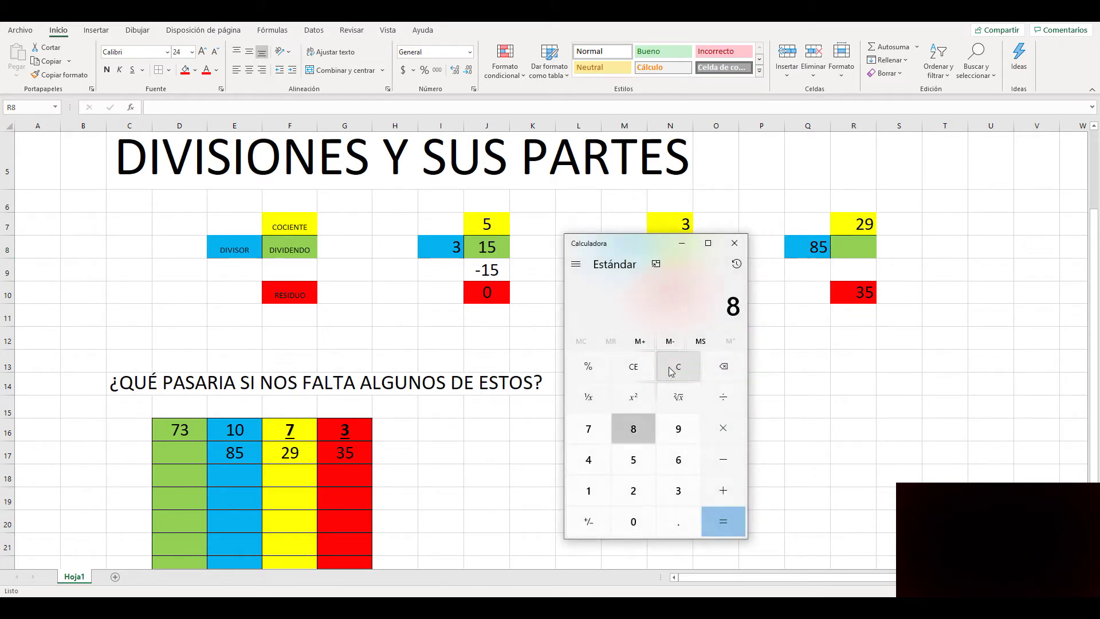
pyautogui.press('*')
pyautogui.write('29')
pyautogui.press('Return')
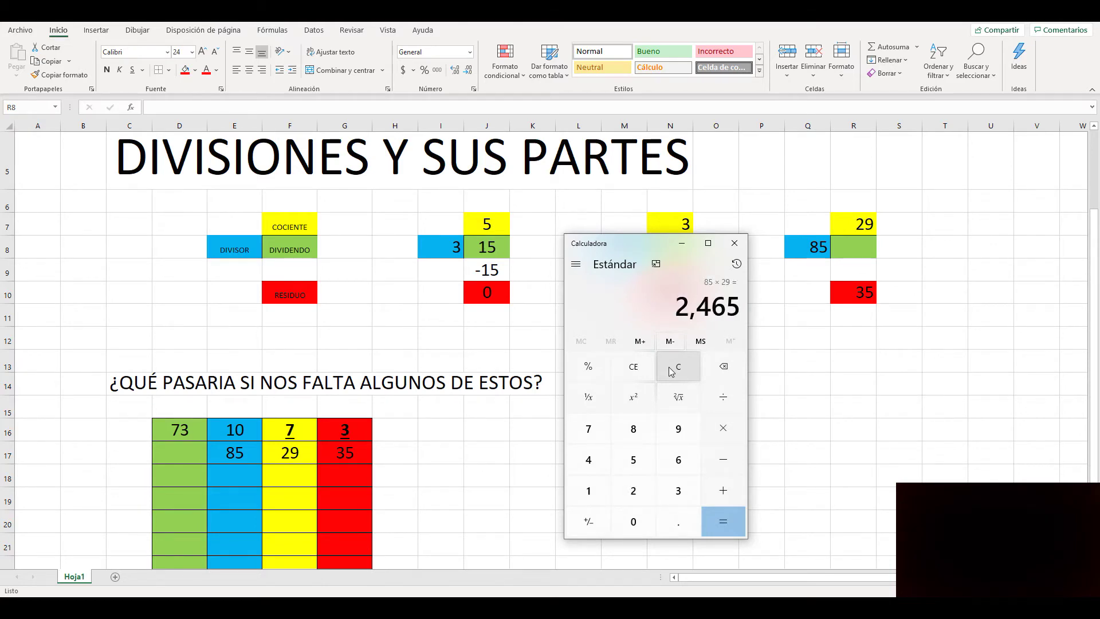
pyautogui.click(837, 249)
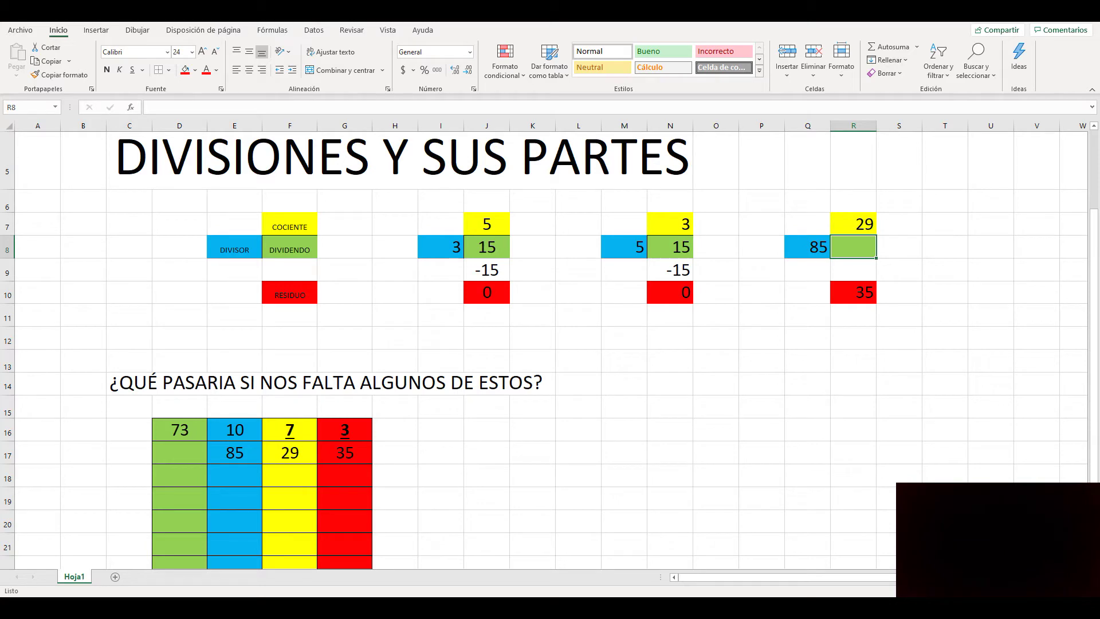
pyautogui.hotkey('alt', 'Tab')
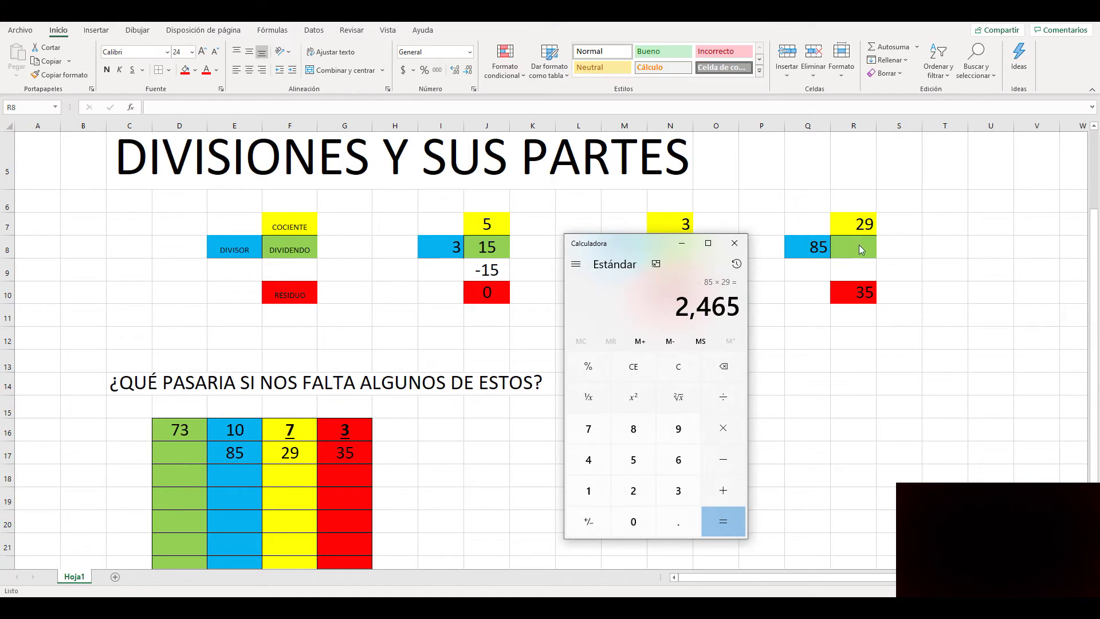
pyautogui.hotkey('alt', 'Tab')
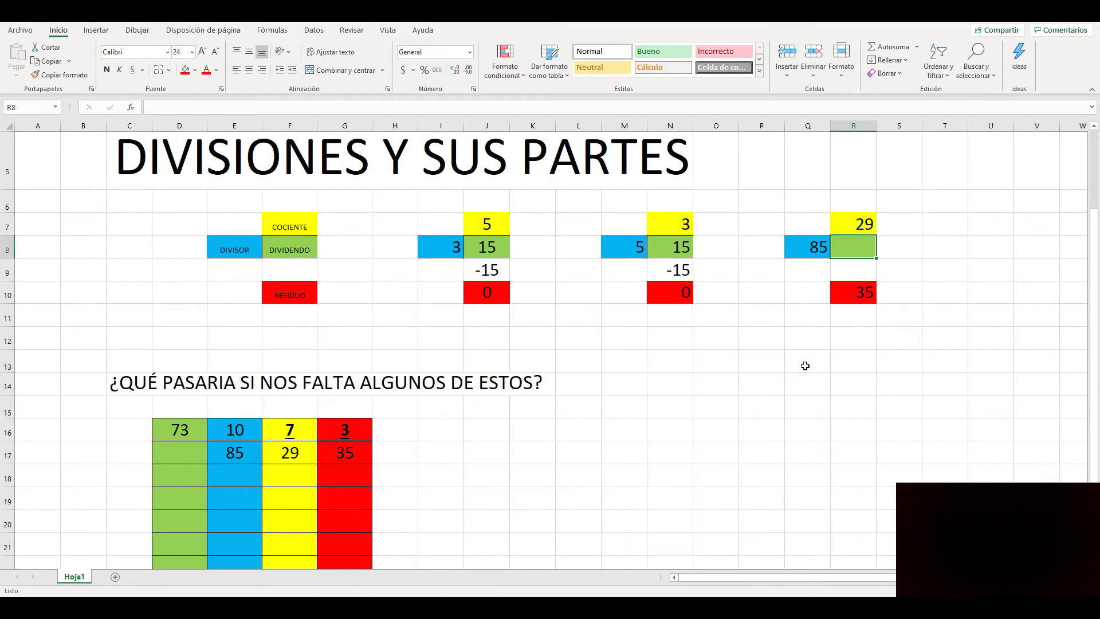
# Enter "PARA OBTENER EL DIVIDENDO HAY QUE MULTIPLICAR EL COCIENTE CON EL DIVISOR Y SUMAR EL RESIDUO AL RESULTADO" in N13.
pyautogui.click(685, 357)
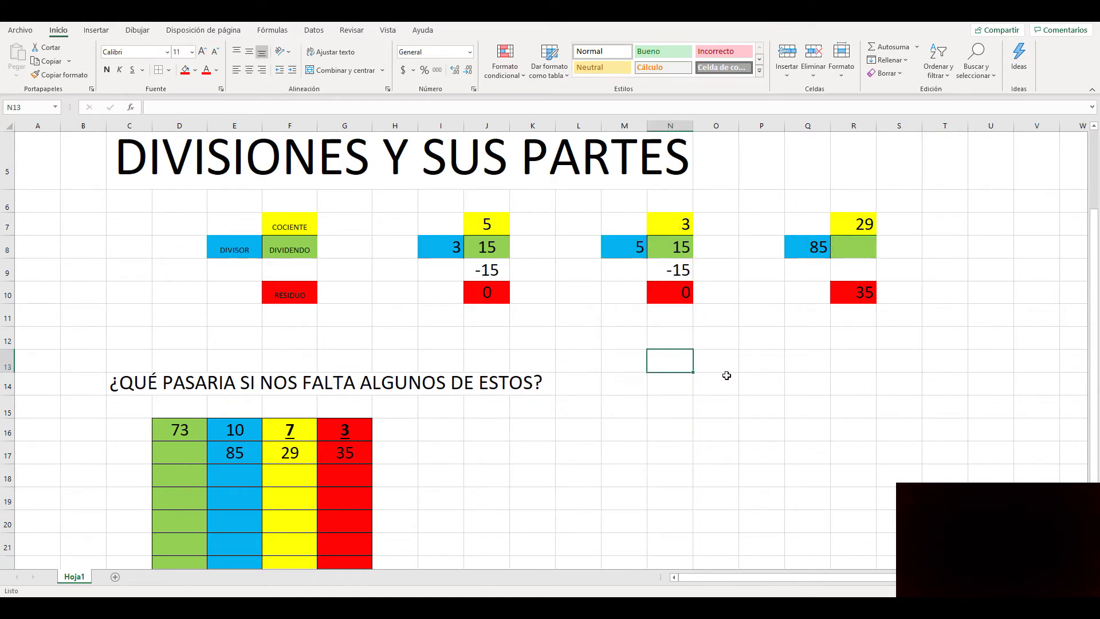
pyautogui.write('PARA OBTENR')
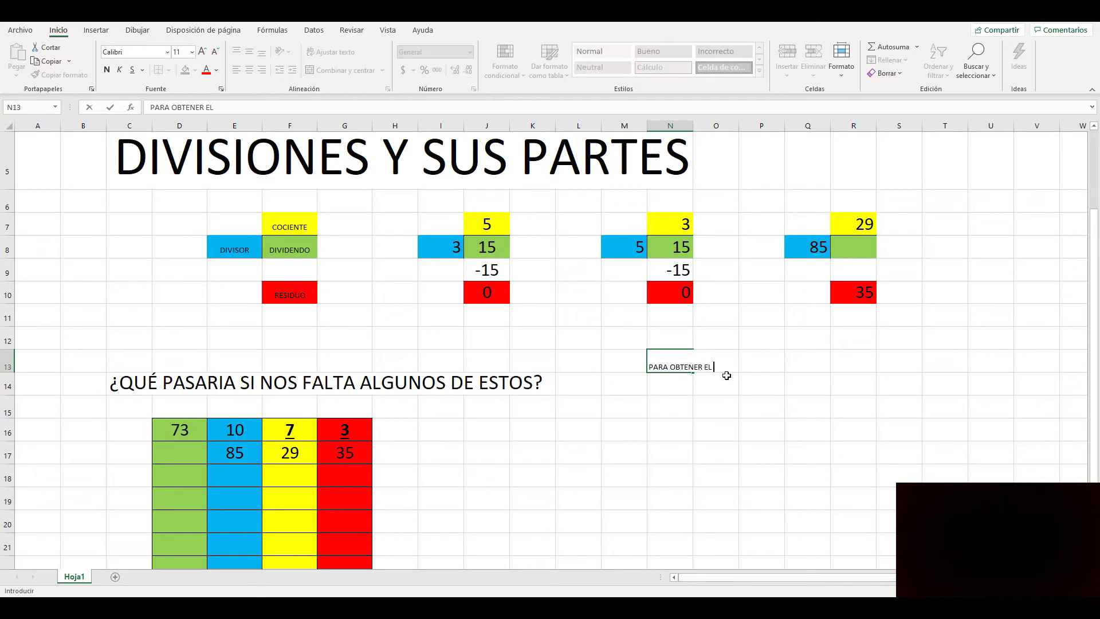
pyautogui.write(' EL DIVIDENDO HAY QUE MULTIPLICAR ')
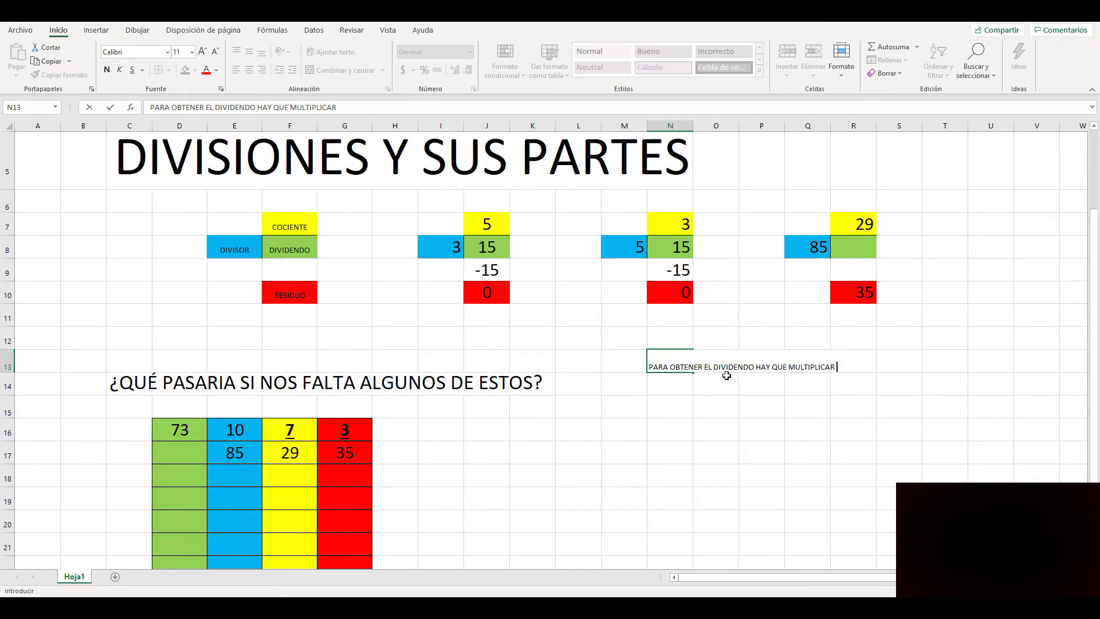
pyautogui.write('EL COCIENTE CON EL DIVISOR Y SUMAR EL ')
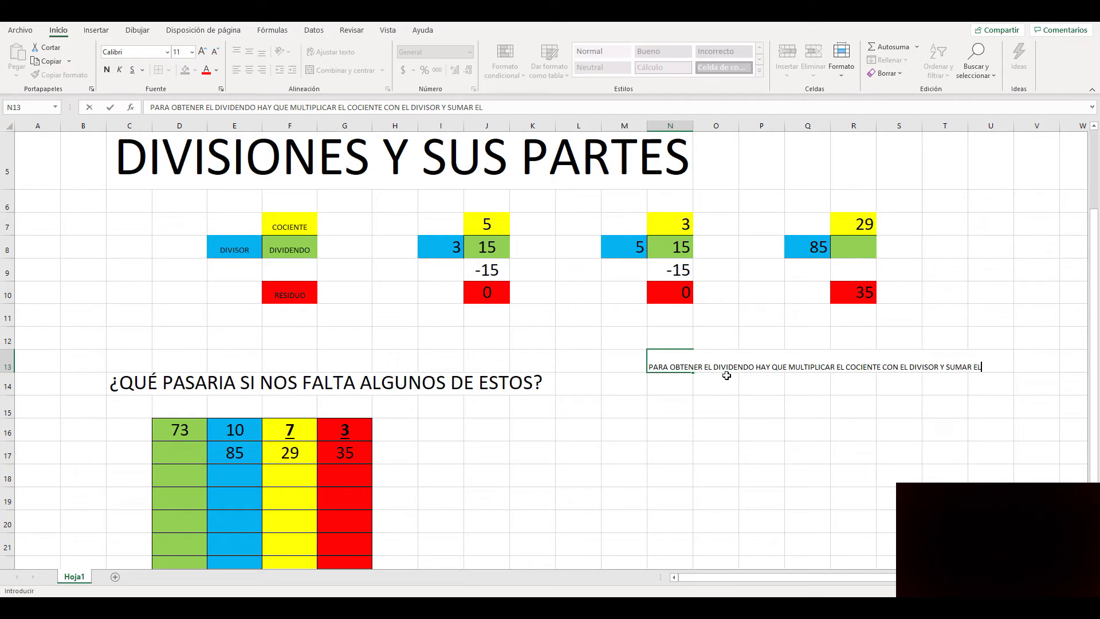
pyautogui.write('RESIDUO AL RESUL')
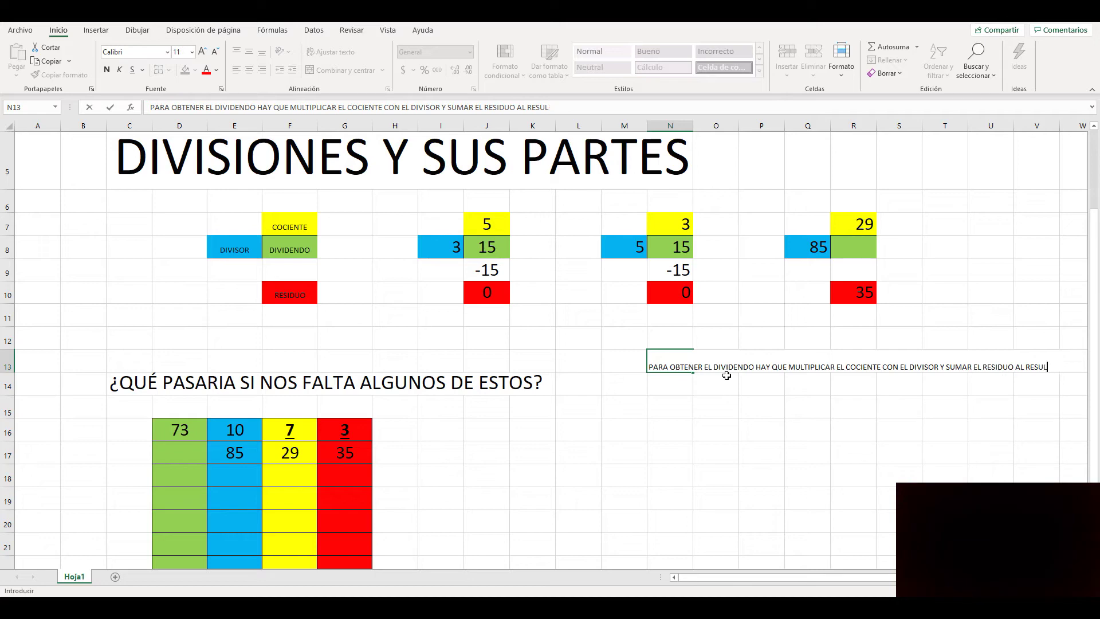
pyautogui.write('RADTADO')
pyautogui.click(725, 389)
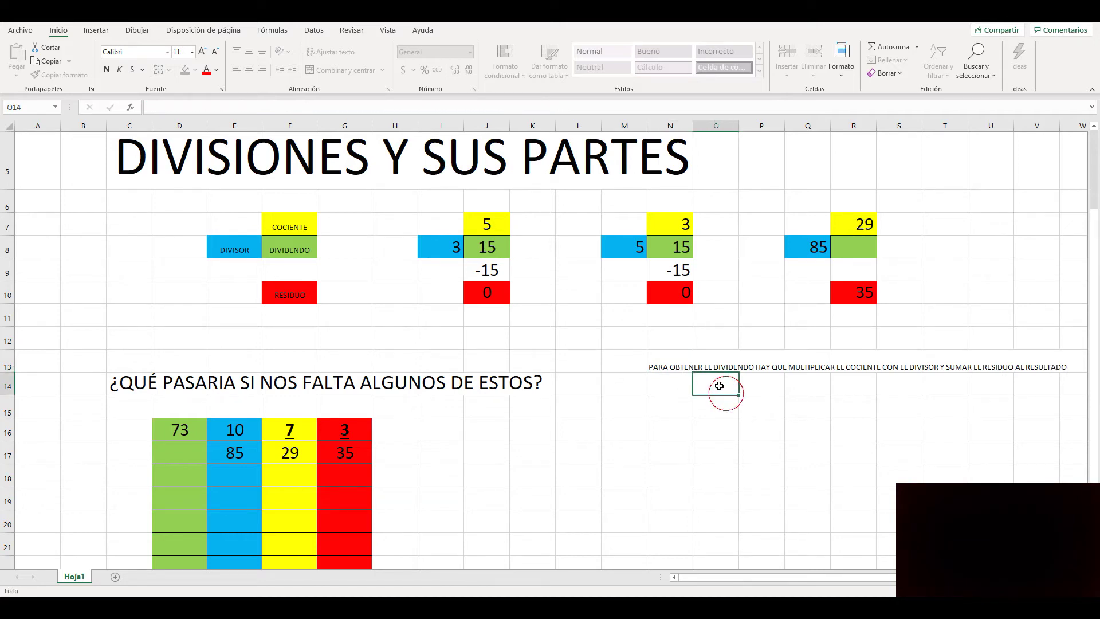
# Move the explanation sentence from N13 to K17 and enlarge its font to 14 pt.
pyautogui.click(681, 363)
pyautogui.rightClick(685, 365)
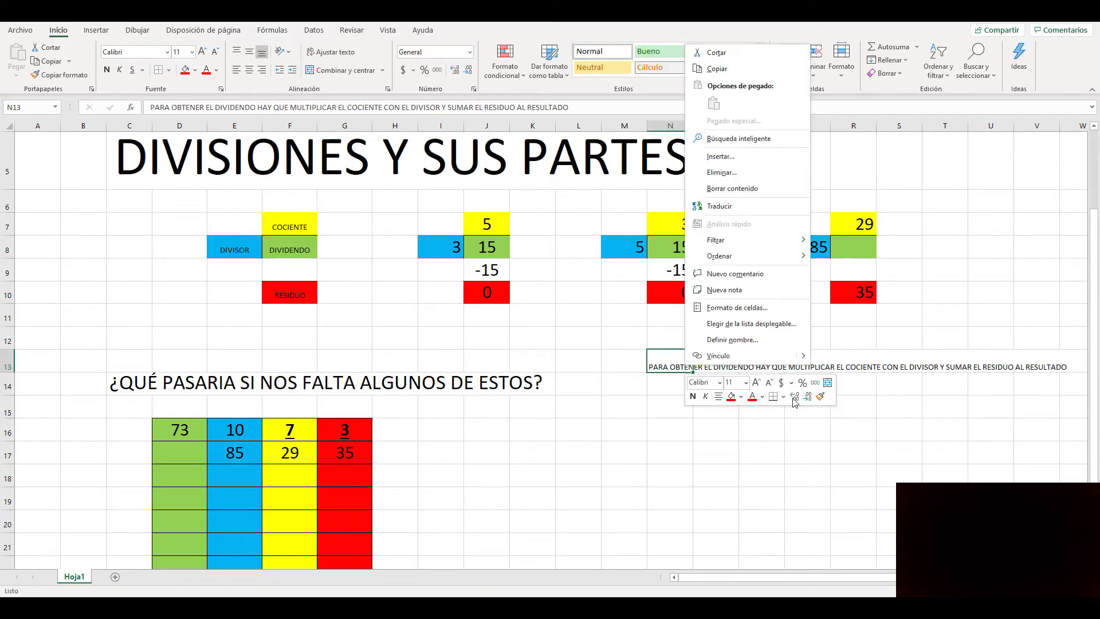
pyautogui.click(703, 445)
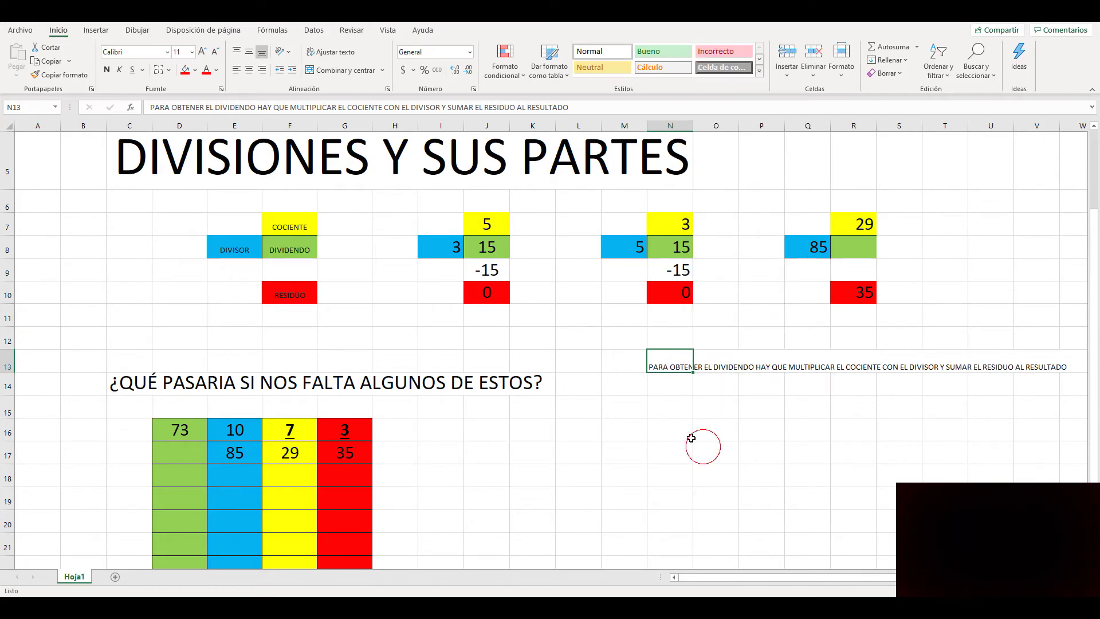
pyautogui.moveTo(669, 365); pyautogui.dragTo(929, 454)
pyautogui.click(658, 496)
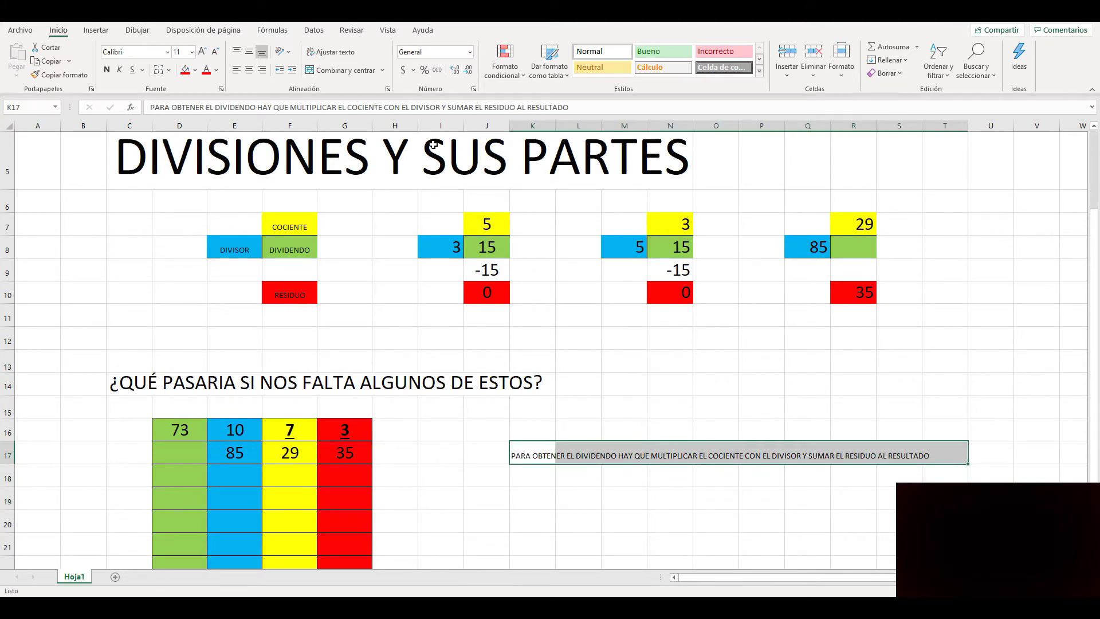
pyautogui.click(201, 52)
pyautogui.click(201, 52)
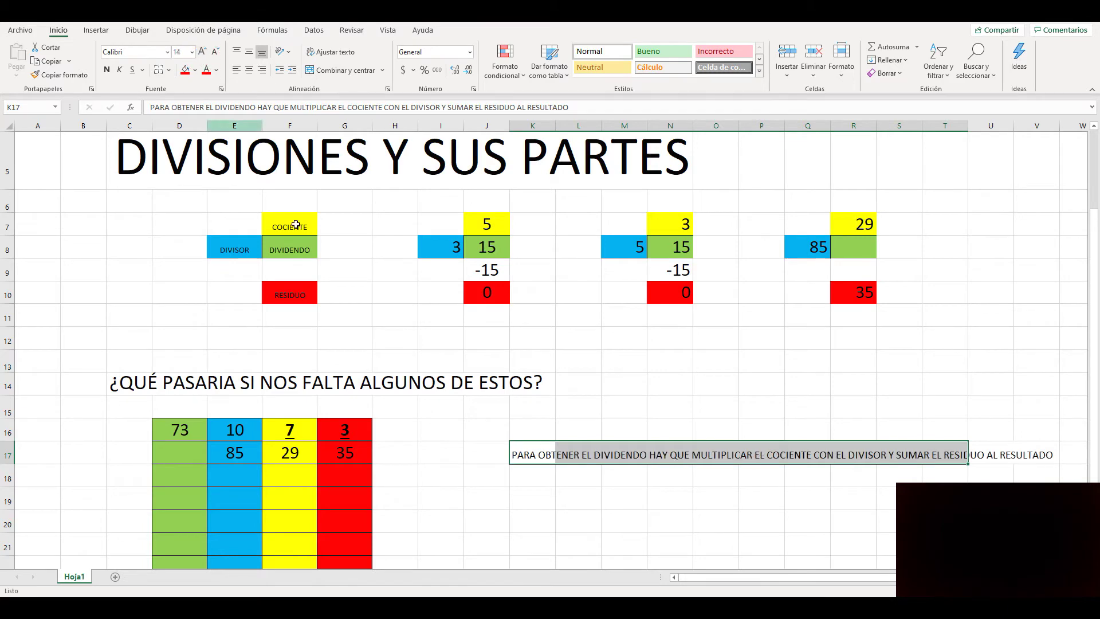
pyautogui.click(487, 497)
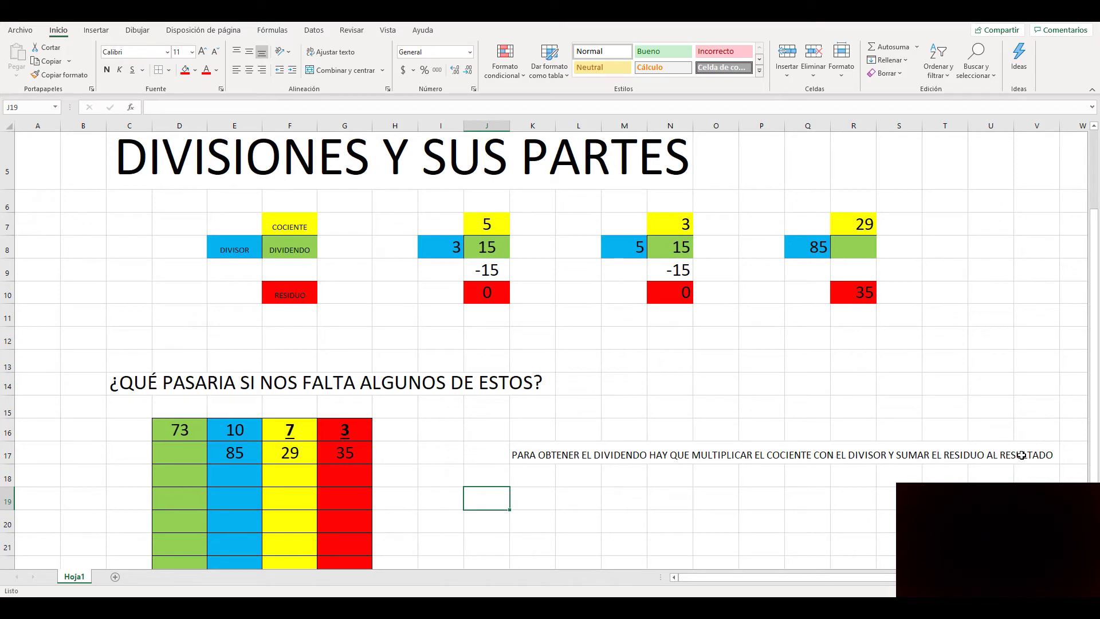
# Fill cells K17:V17 behind the explanation sentence with the light green of the dividend.
pyautogui.moveTo(1040, 455); pyautogui.dragTo(546, 455)
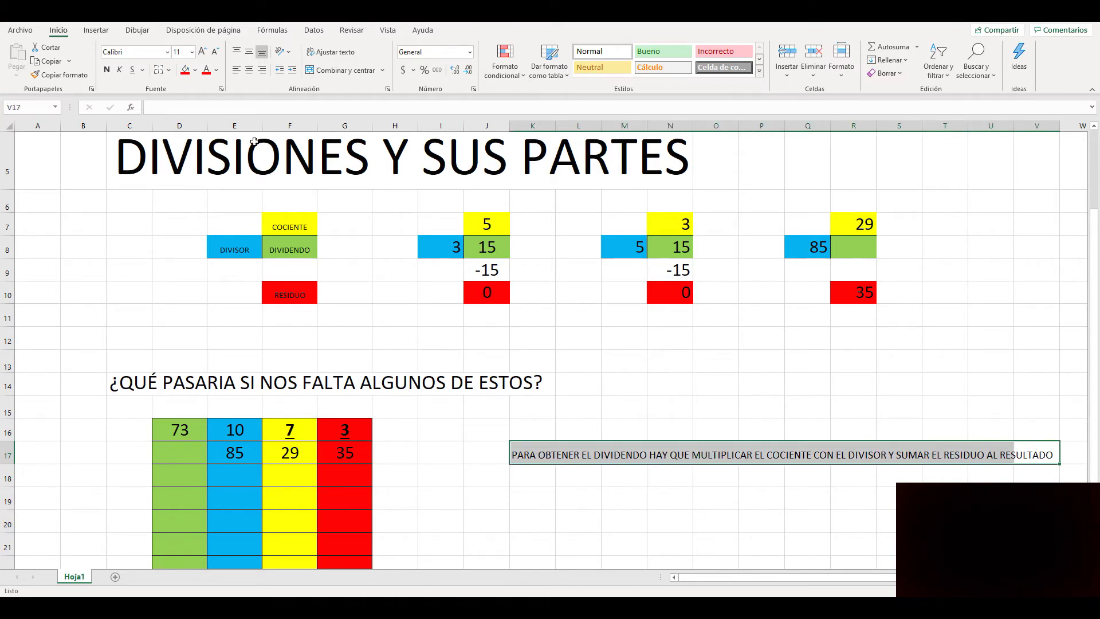
pyautogui.click(196, 69)
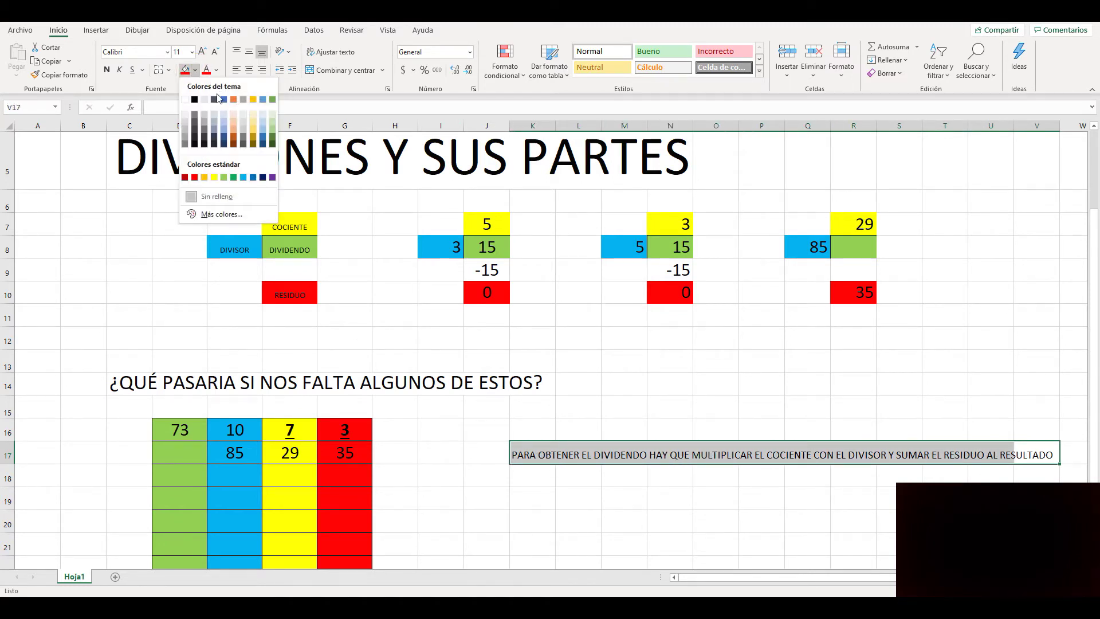
pyautogui.click(224, 178)
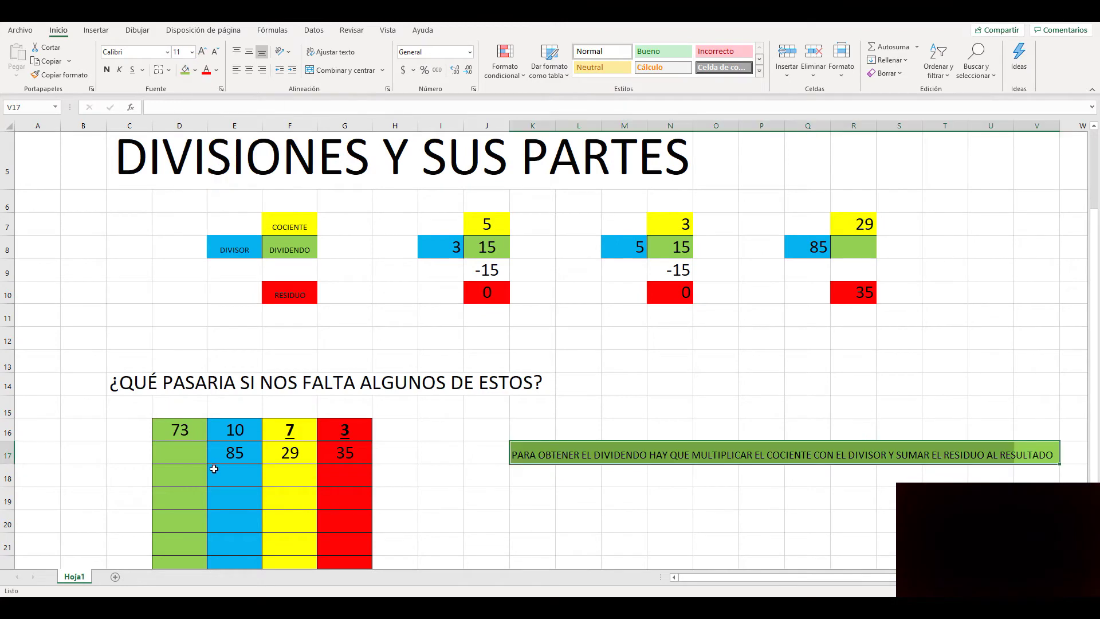
pyautogui.click(541, 504)
# Enter "29 X 85 =" in K18, "SUMAR" in M18 and "35 =" in N18 below the explanation.
pyautogui.click(548, 482)
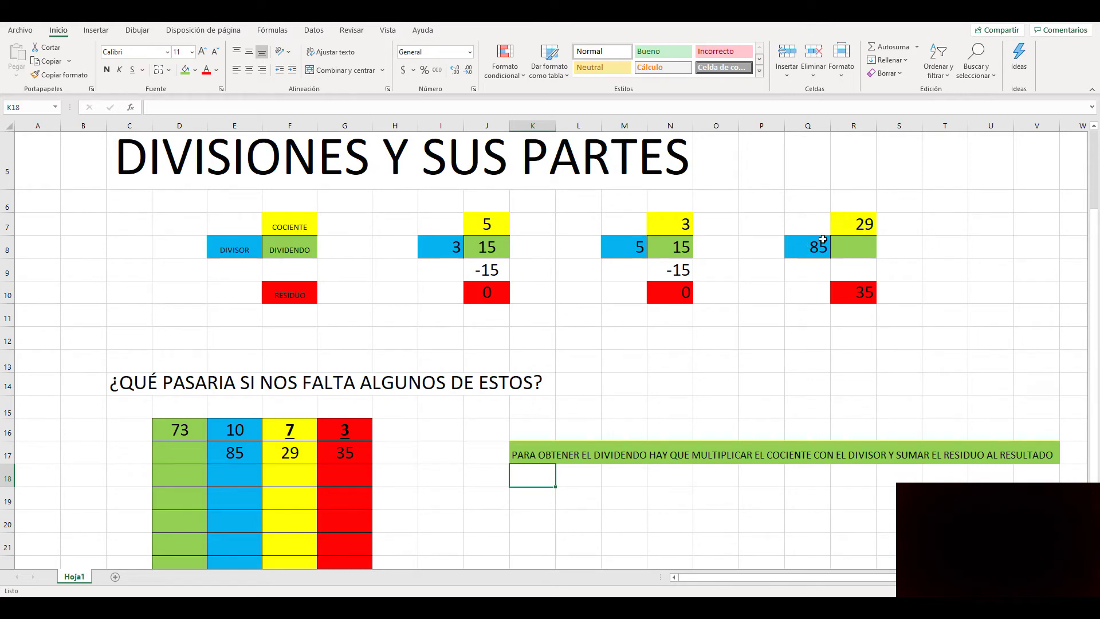
pyautogui.write('2')
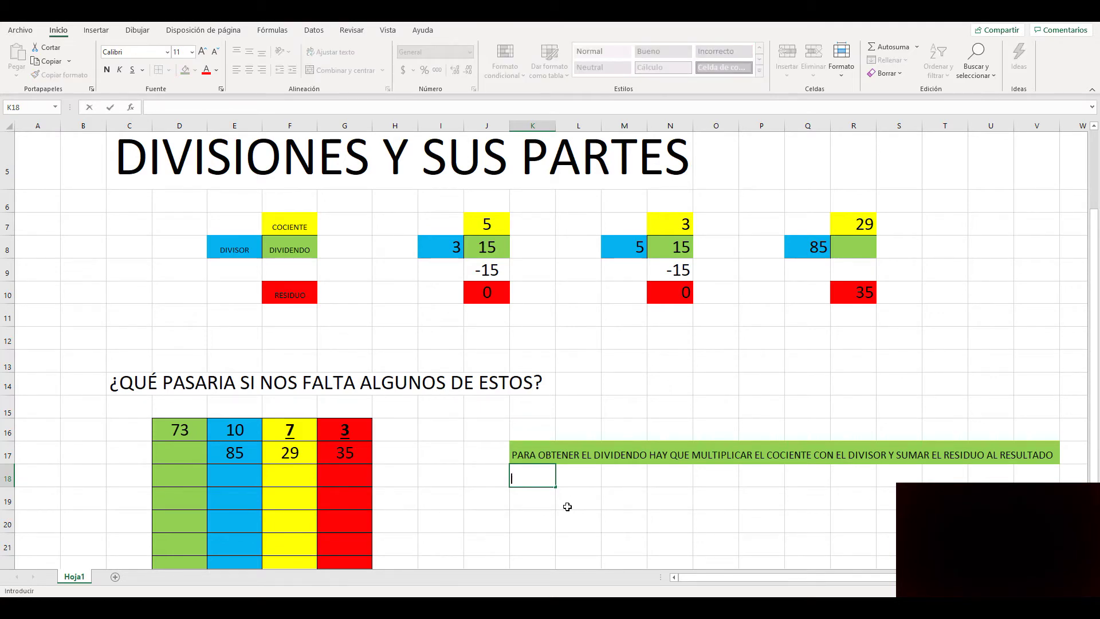
pyautogui.write('29 X 85')
pyautogui.press('Tab')
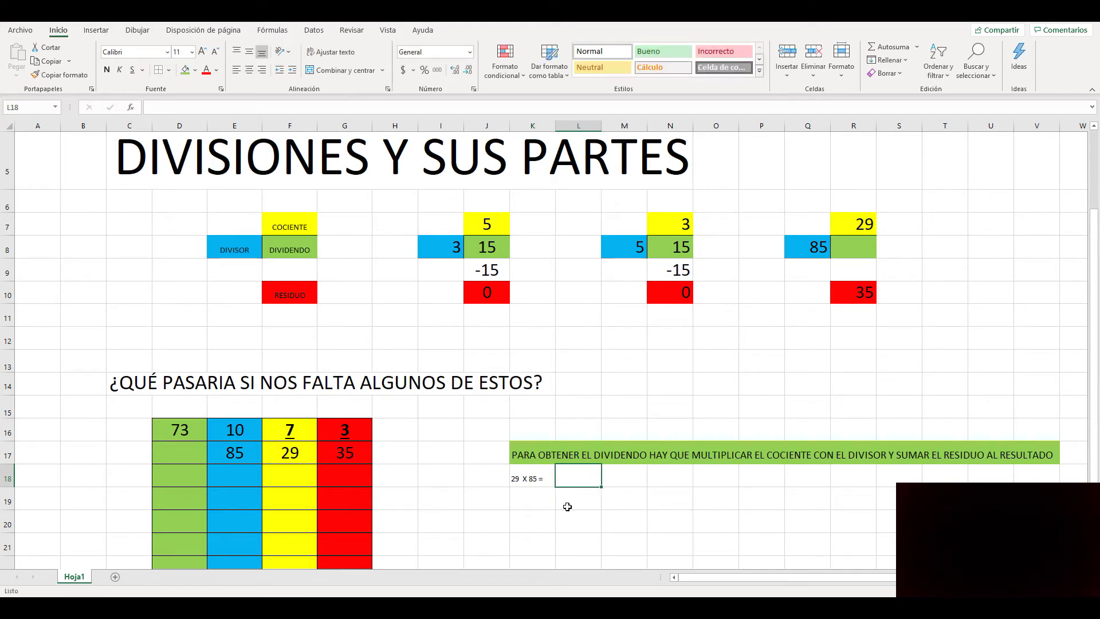
pyautogui.press('Tab')
pyautogui.write('SUMAR')
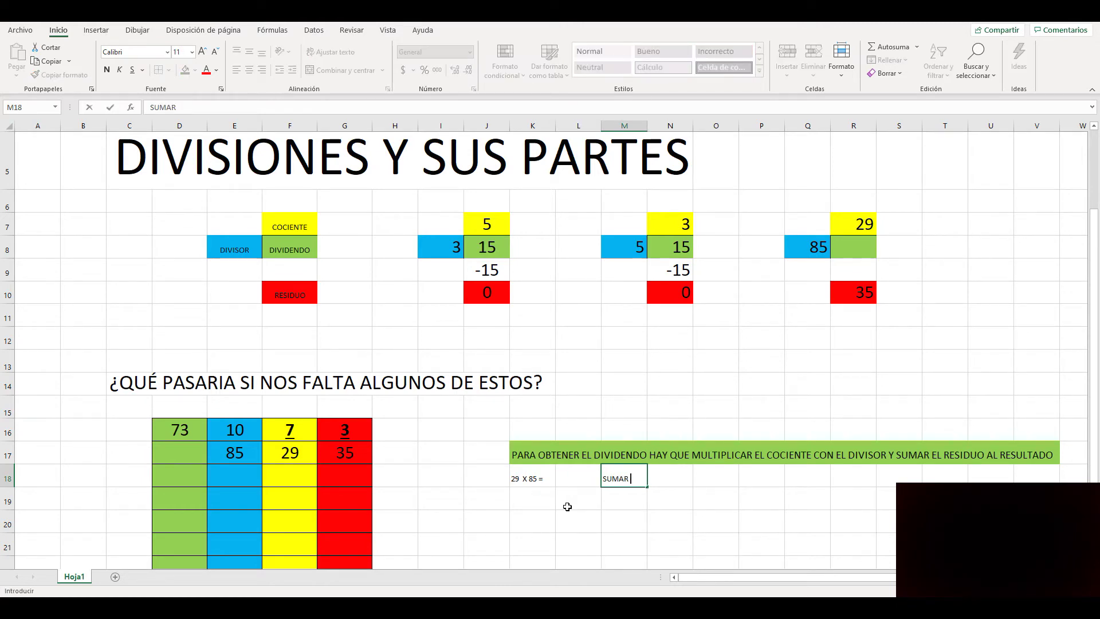
pyautogui.press('Tab')
pyautogui.write('35')
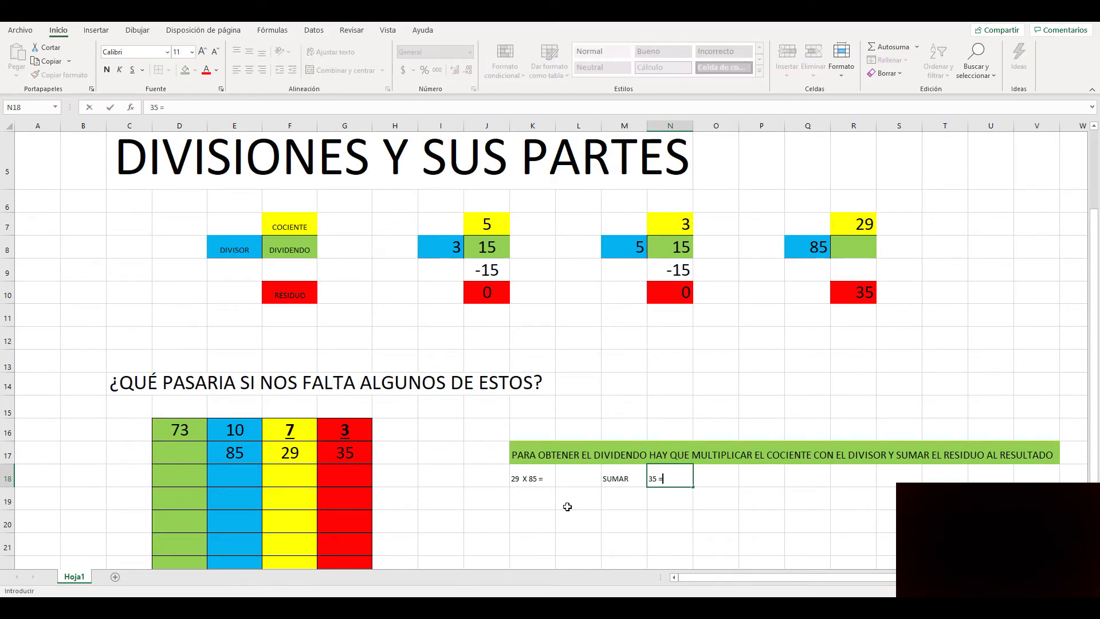
pyautogui.write(' =')
pyautogui.press('Tab')
# Fill result cell O18, beside "35 =", with the same light green.
pyautogui.click(712, 476)
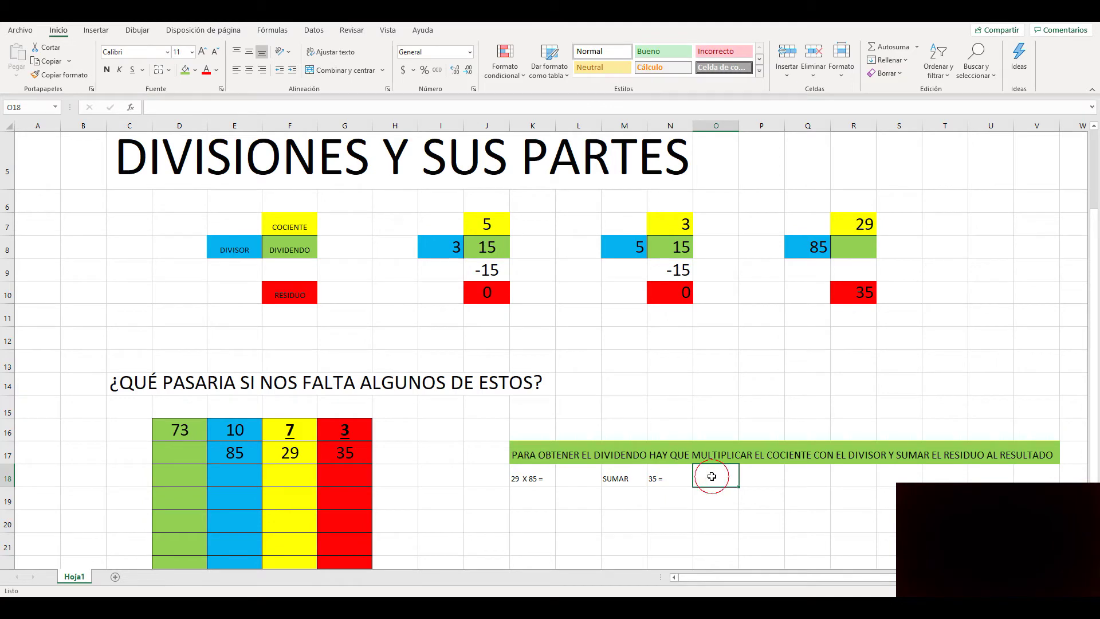
pyautogui.click(185, 70)
pyautogui.click(644, 541)
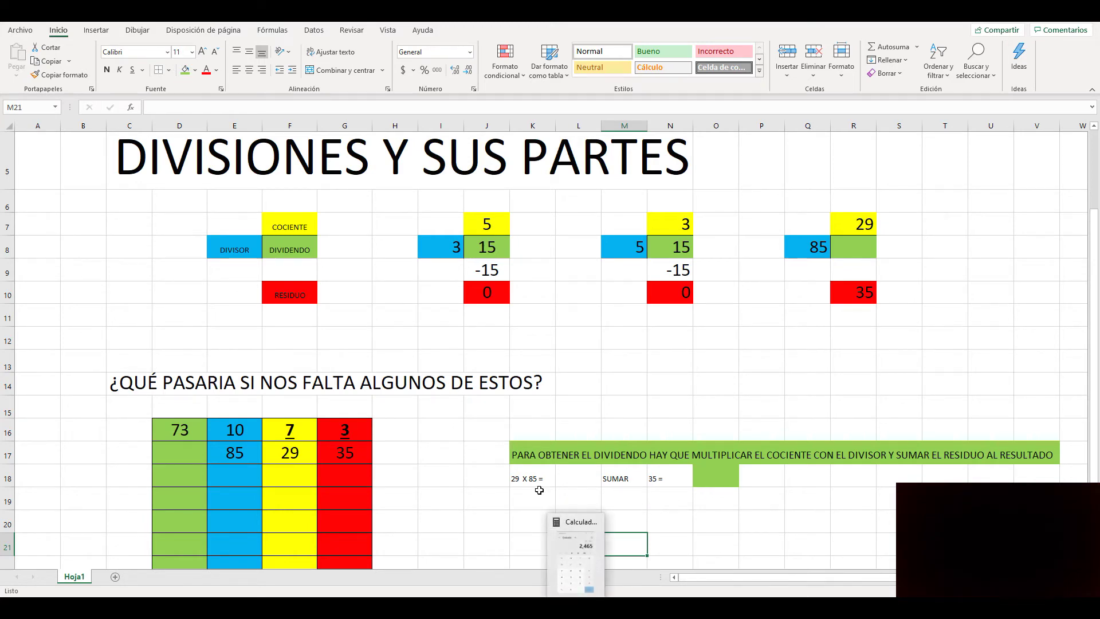
# Enlarge the font of the worked calculation in K18:O18 to 24 pt.
pyautogui.moveTo(524, 479); pyautogui.dragTo(716, 477)
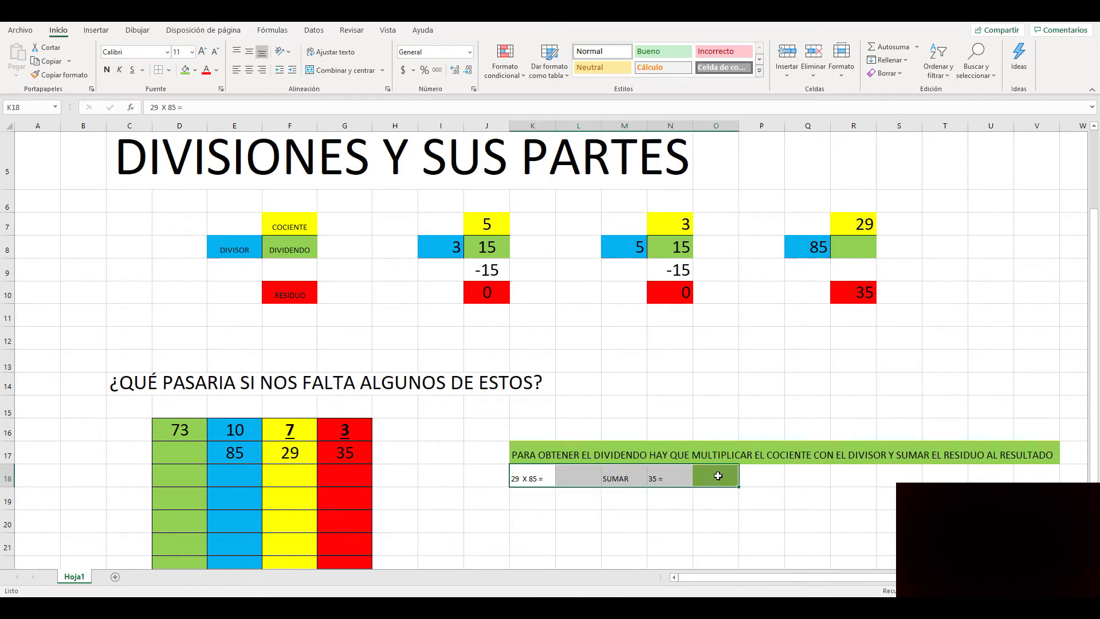
pyautogui.click(203, 52)
pyautogui.click(204, 52)
pyautogui.click(204, 52)
pyautogui.click(204, 52)
pyautogui.click(203, 52)
pyautogui.click(204, 52)
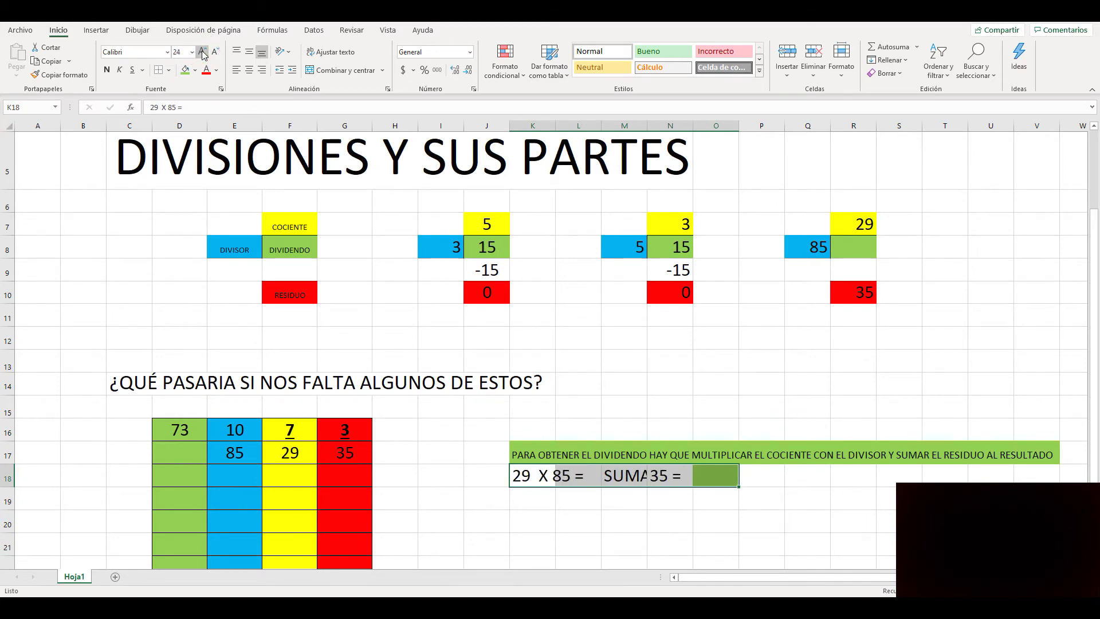
pyautogui.click(627, 525)
# Move the addition cells M18:O18 two columns over to O18:Q18 and slightly widen column O.
pyautogui.click(603, 479)
pyautogui.moveTo(609, 479); pyautogui.dragTo(715, 483)
pyautogui.hotkey('ctrl', 'c')
pyautogui.click(715, 483)
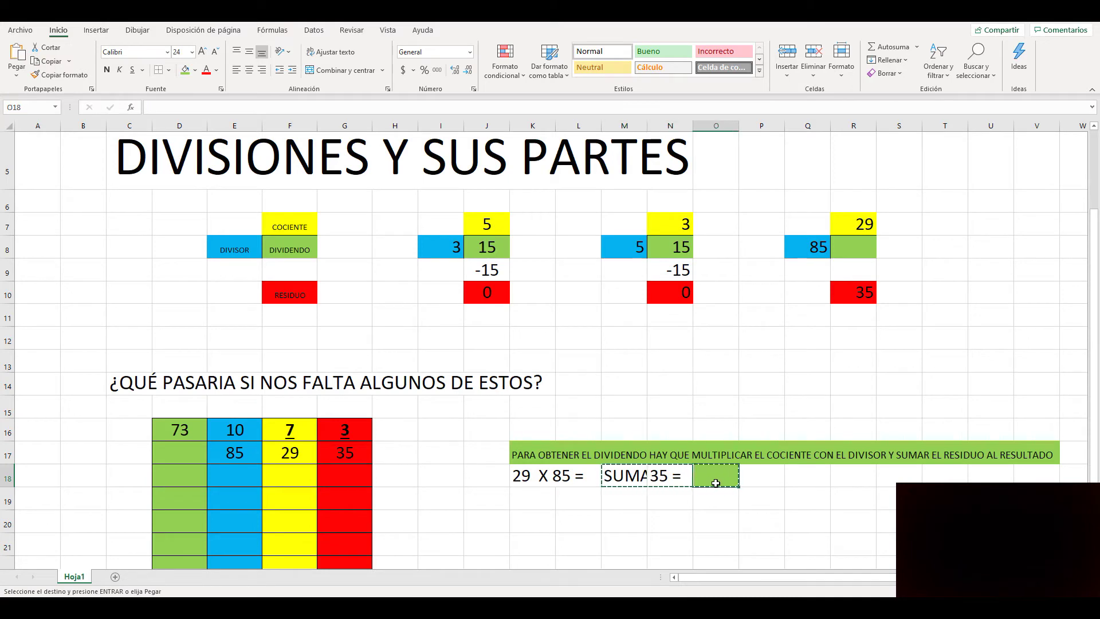
pyautogui.hotkey('ctrl', 'v')
pyautogui.press('Left')
pyautogui.press('Left')
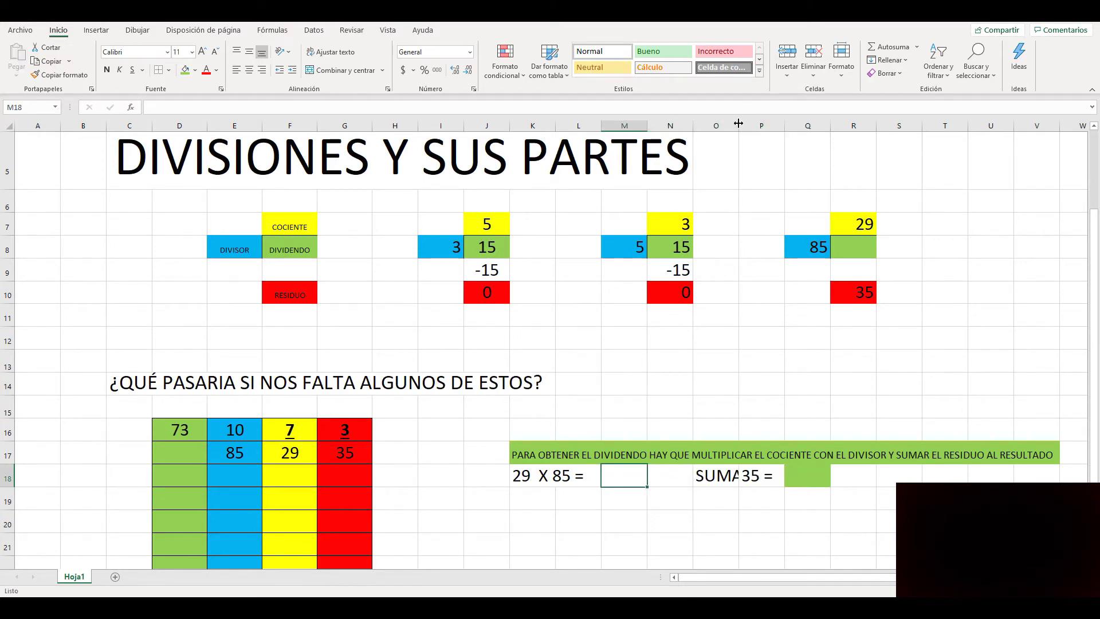
pyautogui.moveTo(741, 123); pyautogui.dragTo(743, 123)
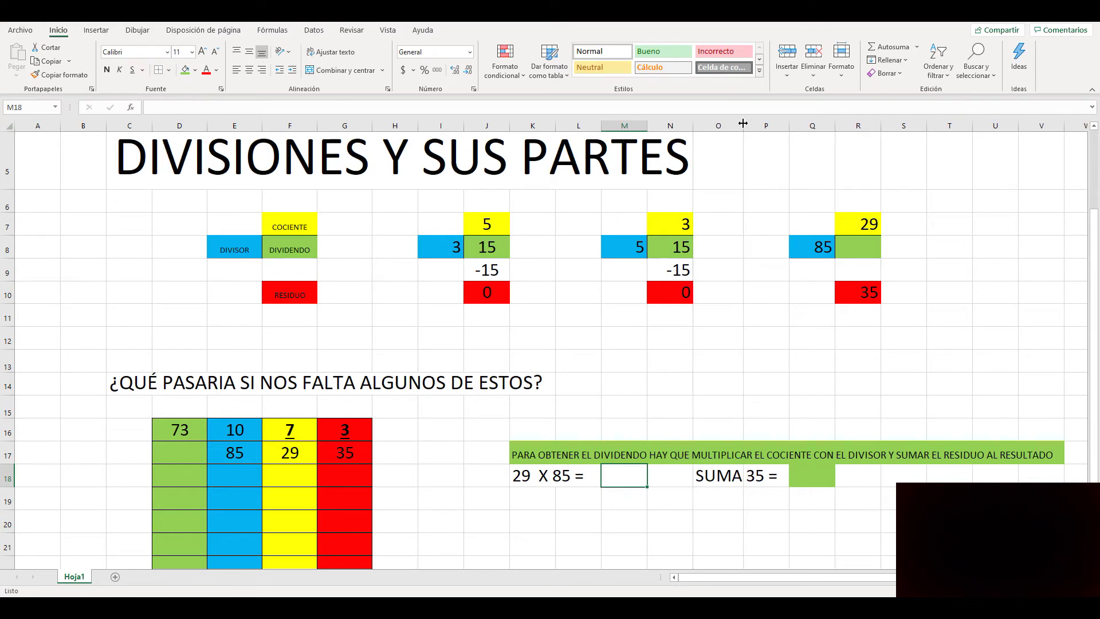
pyautogui.click(792, 549)
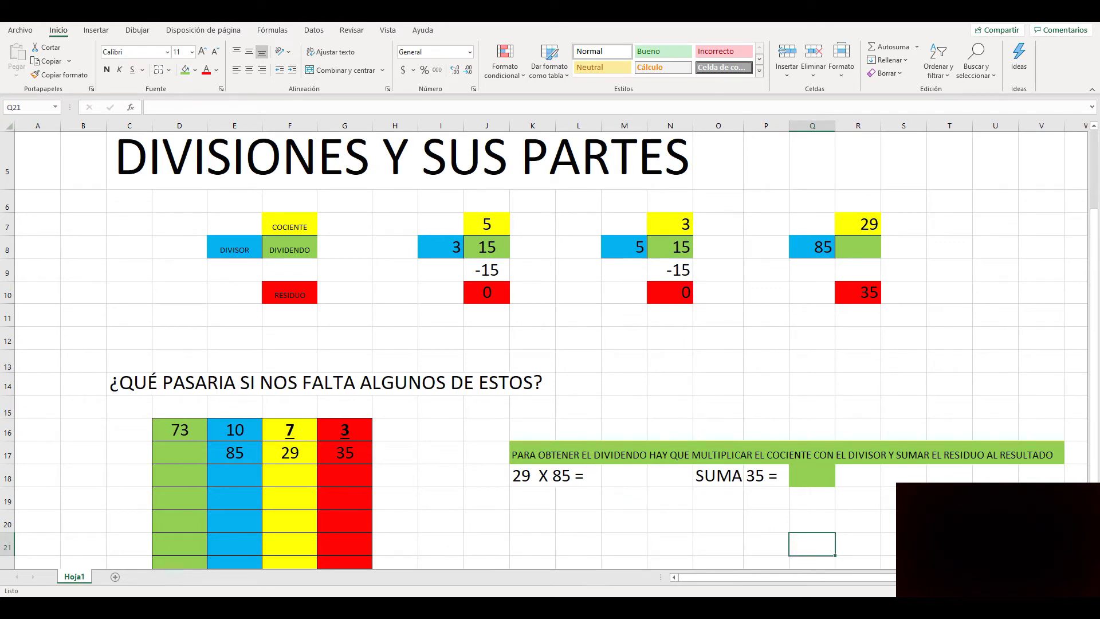
# Check the product of 29 and 85 in Calculator, return to Excel and enter 2465 in M18.
pyautogui.hotkey('alt', 'Tab')
pyautogui.press('BackSpace')
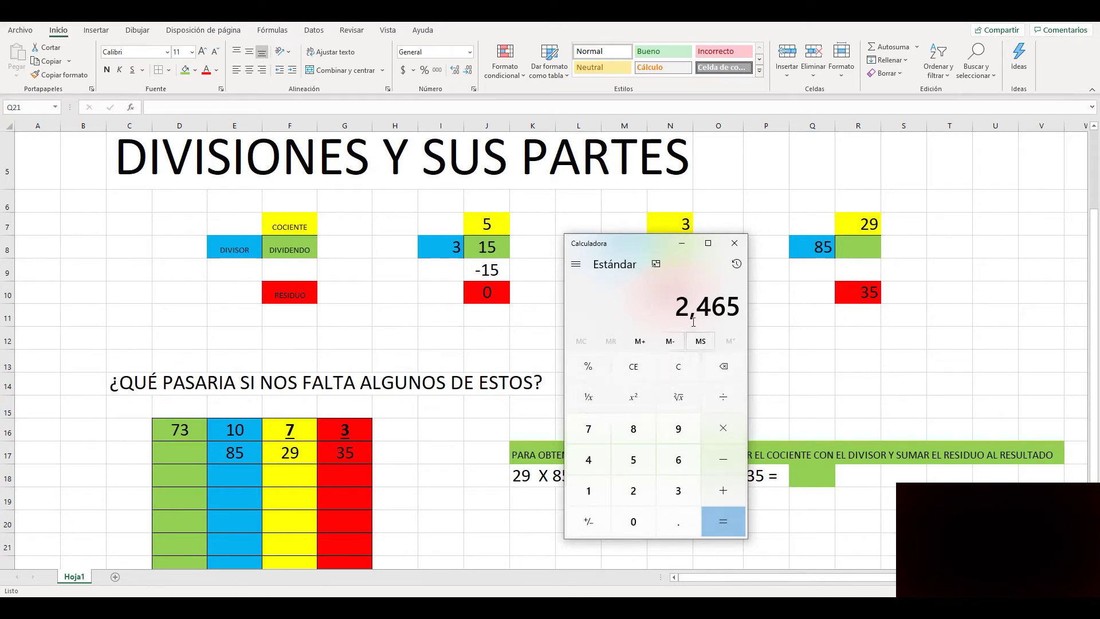
pyautogui.click(682, 243)
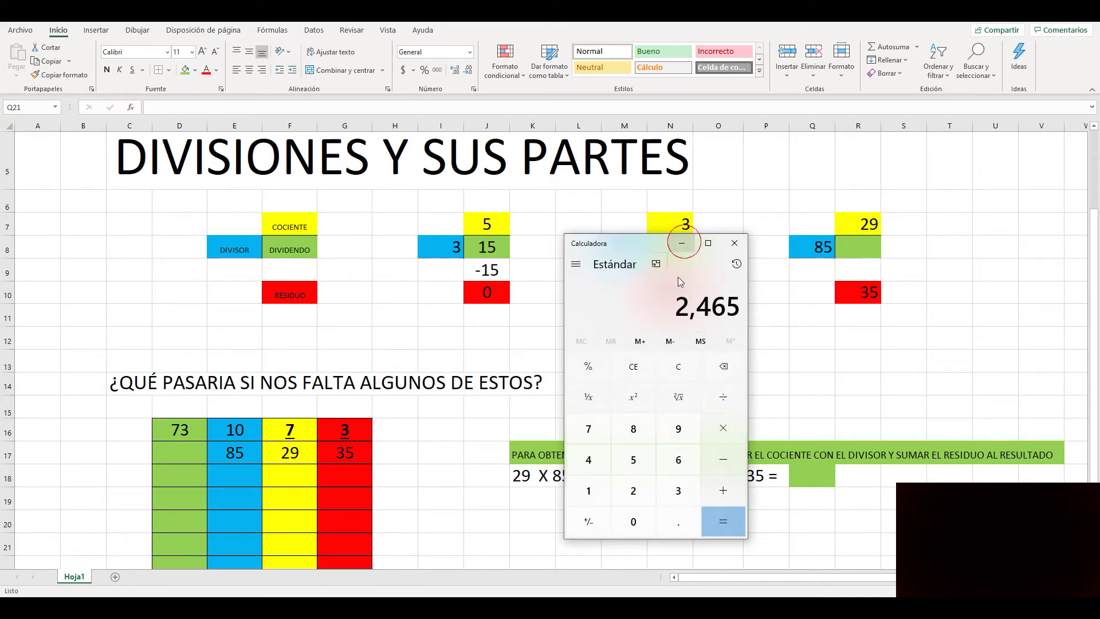
pyautogui.click(625, 478)
pyautogui.write('2')
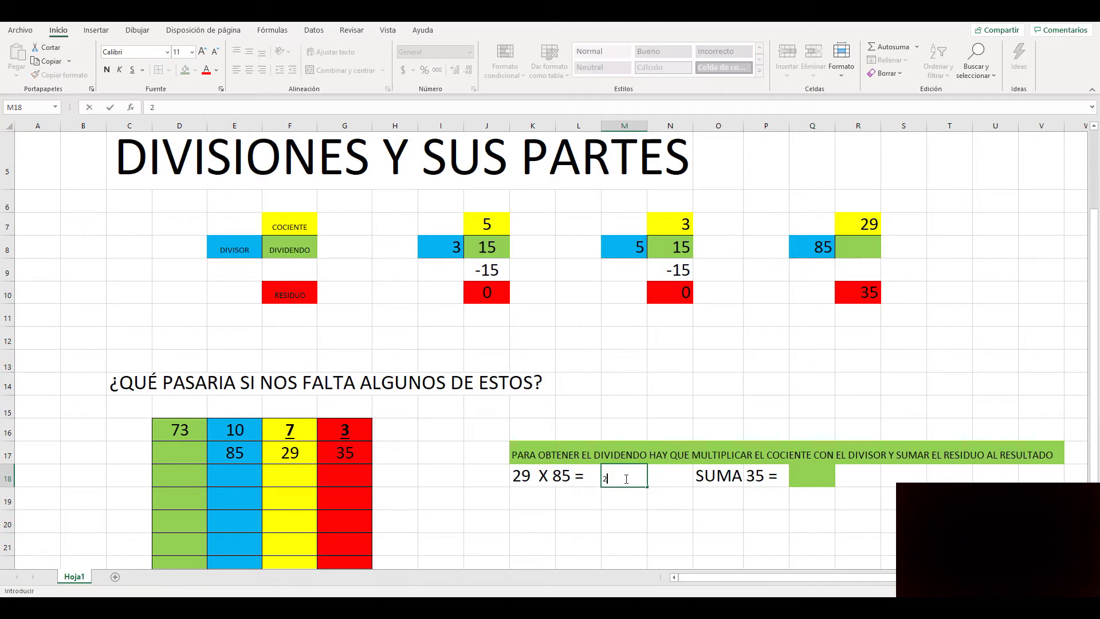
pyautogui.click(632, 521)
# Enlarge the font of the product in M18 to 24 pt.
pyautogui.click(625, 476)
pyautogui.click(202, 52)
pyautogui.click(201, 52)
pyautogui.click(201, 52)
pyautogui.click(202, 52)
pyautogui.click(201, 51)
pyautogui.click(202, 52)
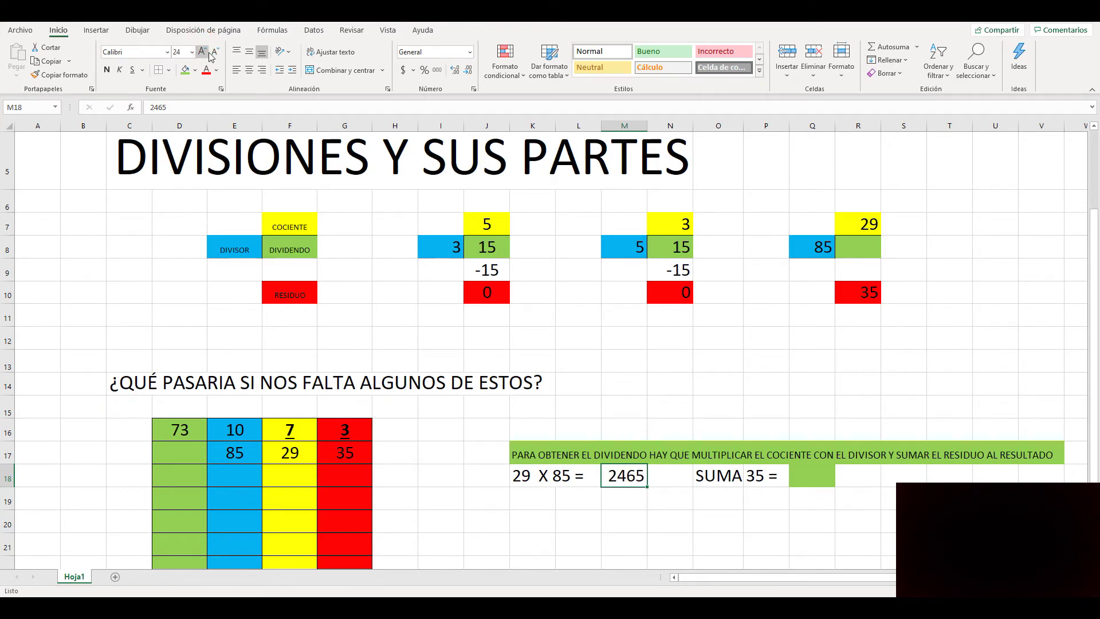
pyautogui.click(728, 525)
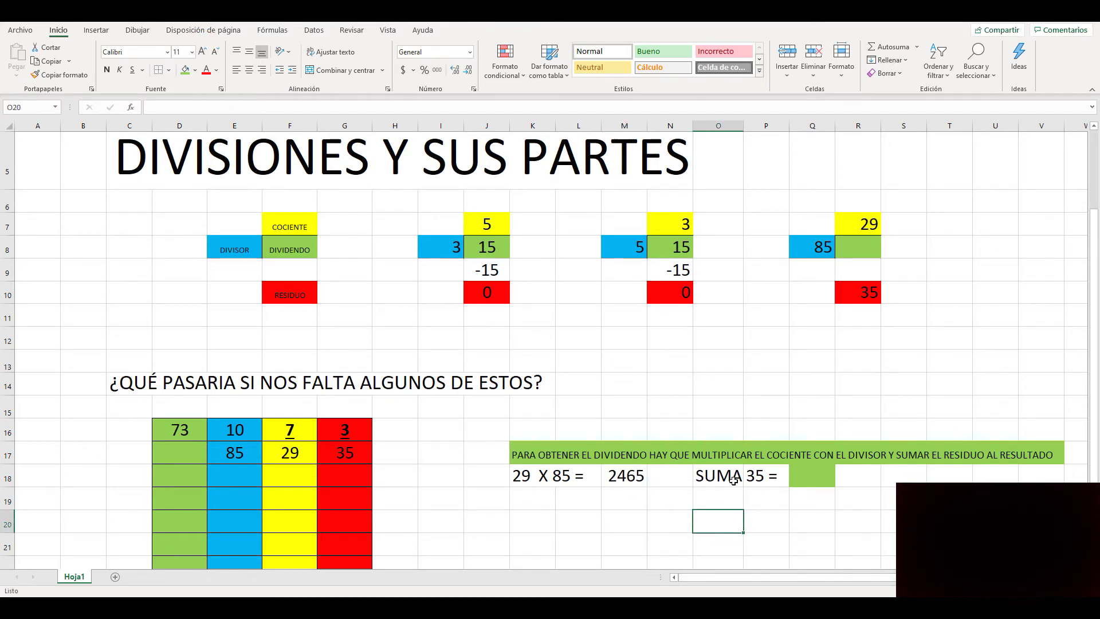
# Select the green result cell Q18, switch to Calculator and add 35 to 2465.
pyautogui.click(827, 480)
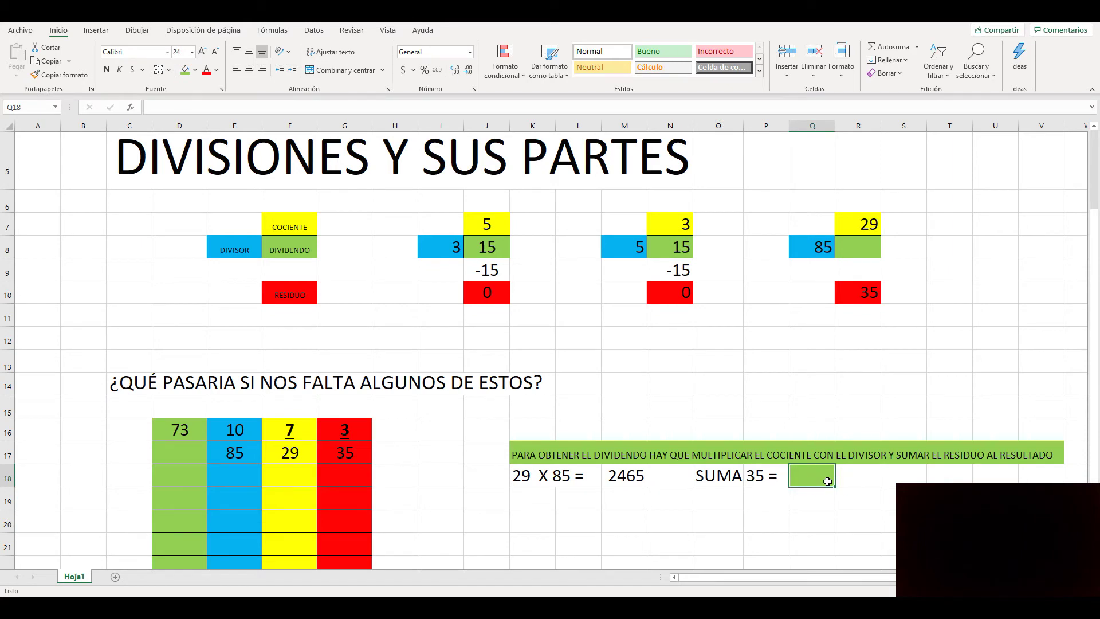
pyautogui.hotkey('alt', 'Tab')
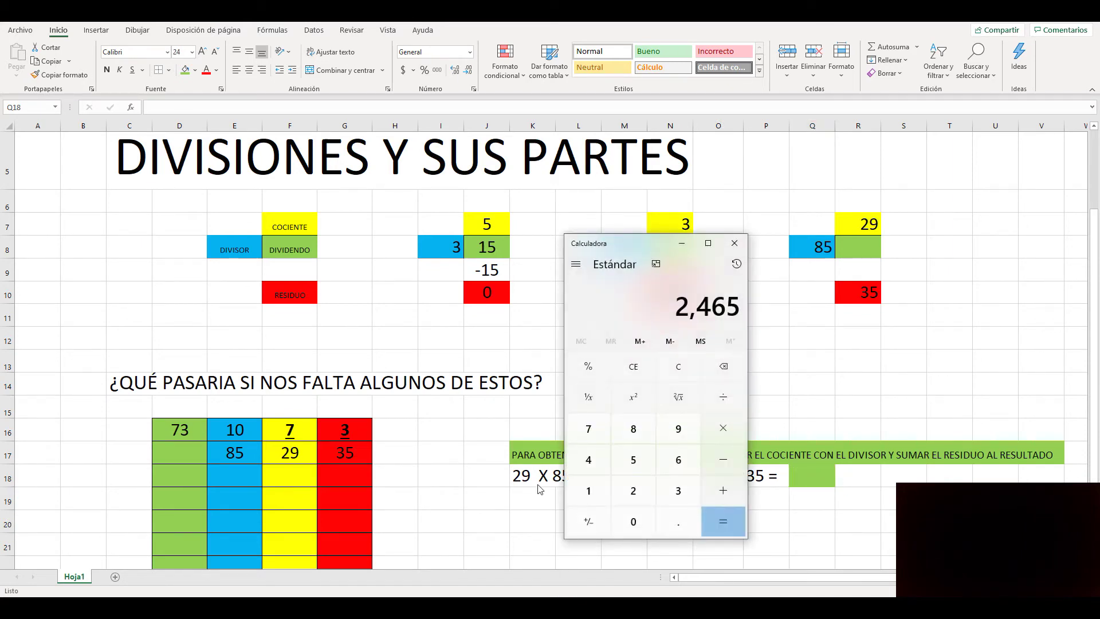
pyautogui.press('+')
pyautogui.press('3')
pyautogui.press('5')
pyautogui.press('Return')
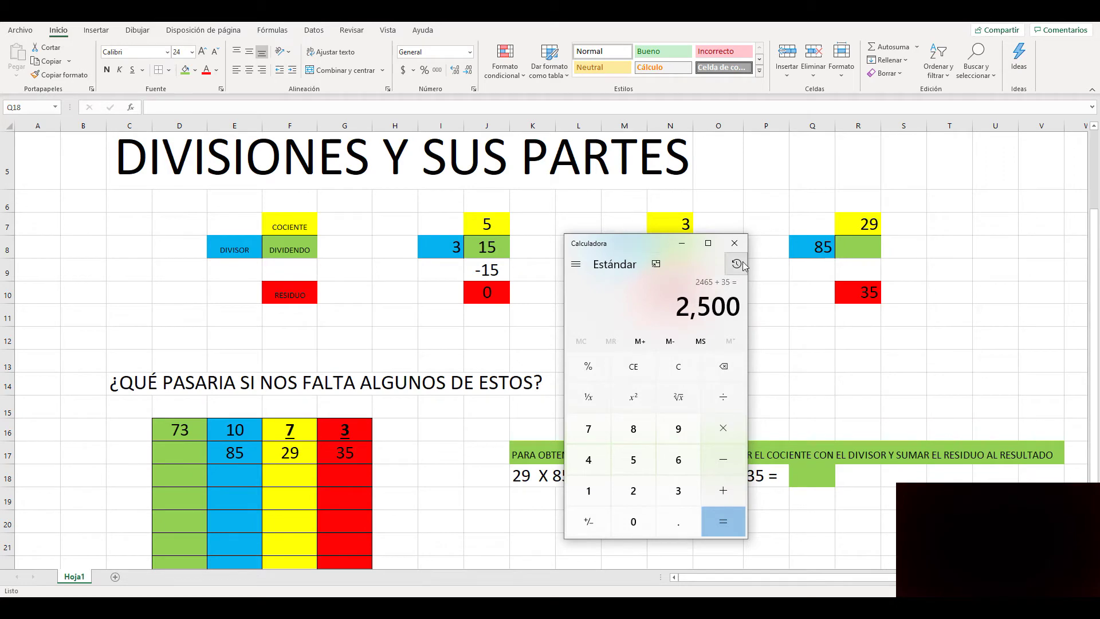
# Return to Excel and enter 2500 in the green result cell Q18.
pyautogui.click(682, 243)
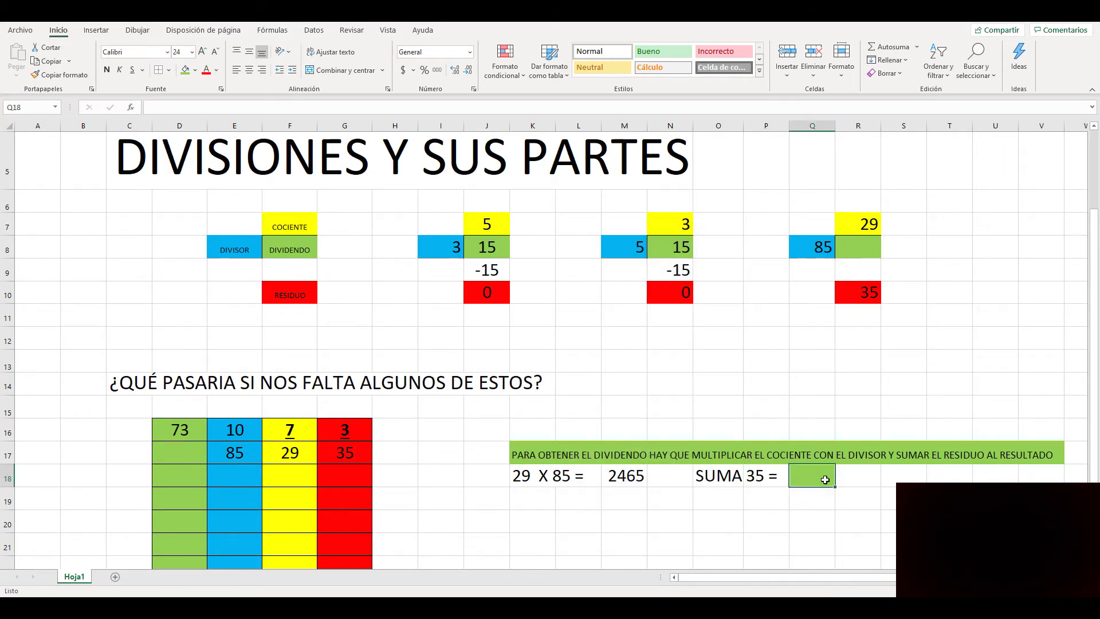
pyautogui.write('2500')
pyautogui.click(770, 515)
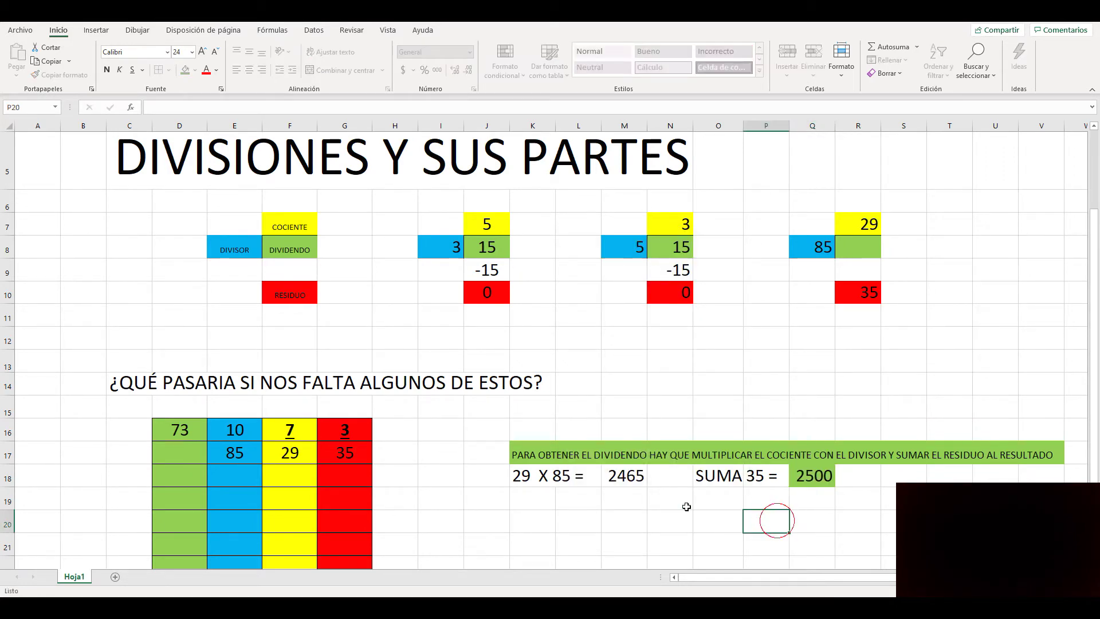
# Enter 2500 as the missing dividend in table cell D17 and in cell R8 of the division by 85.
pyautogui.click(169, 456)
pyautogui.write('2500')
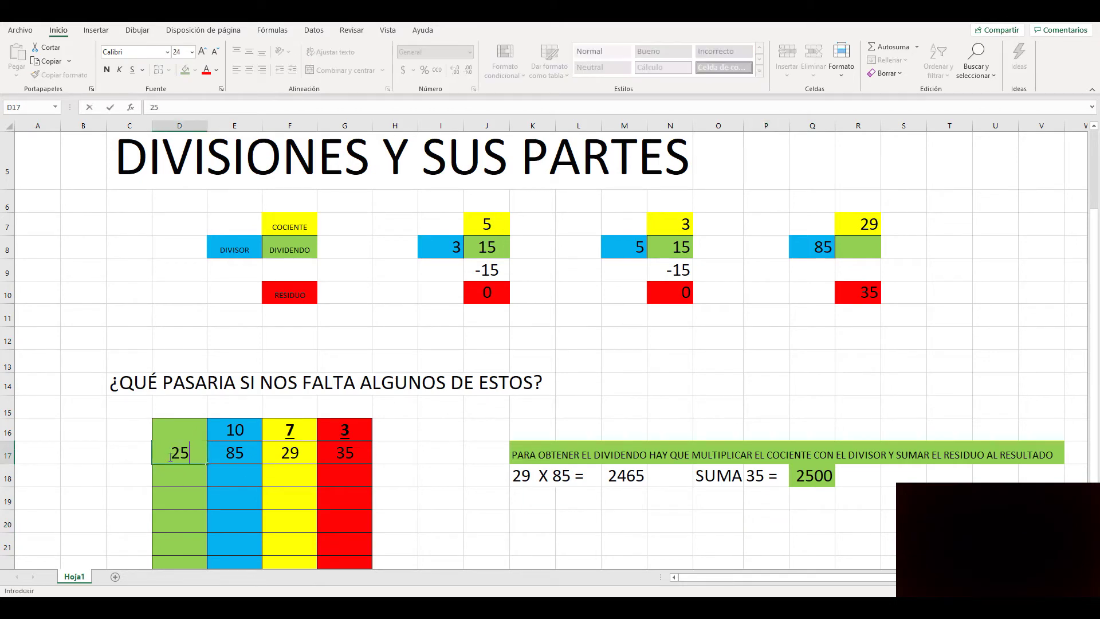
pyautogui.click(459, 519)
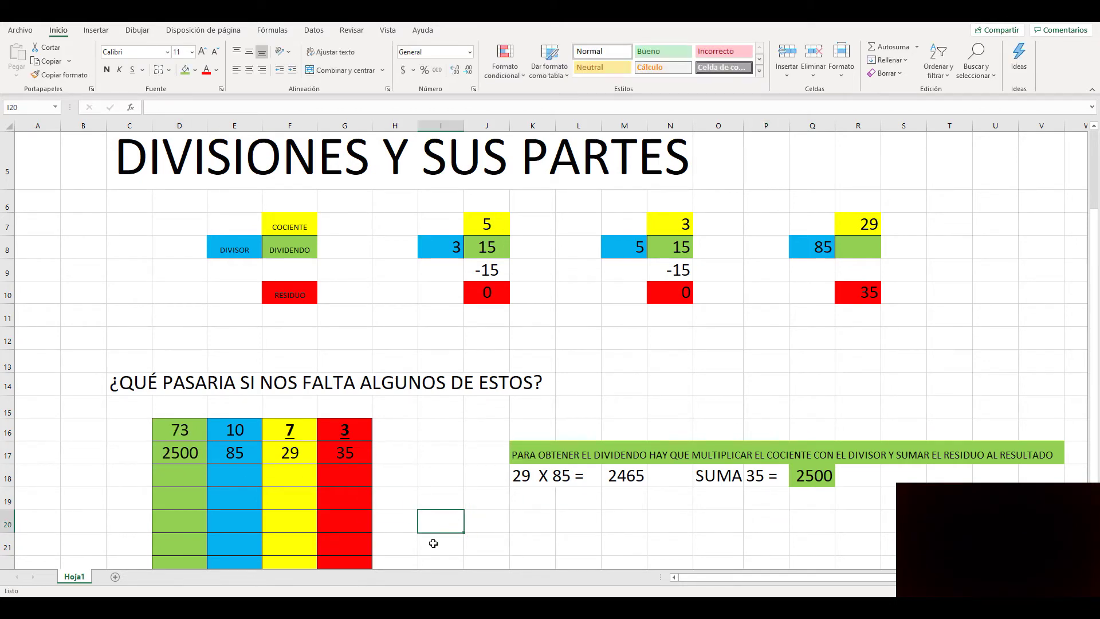
pyautogui.click(858, 246)
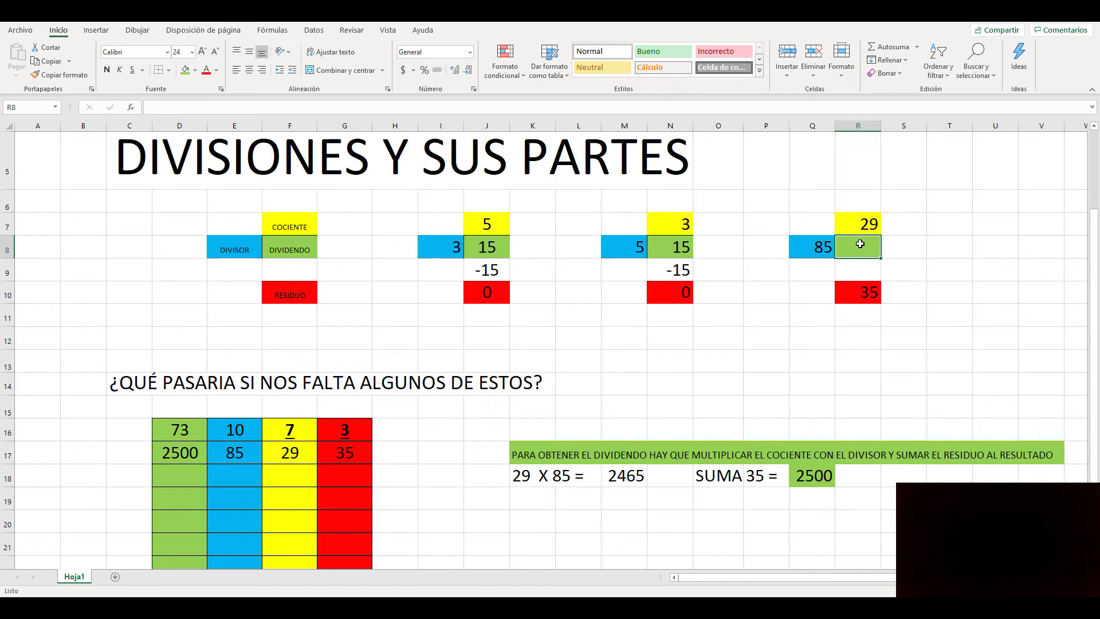
pyautogui.write('2500')
pyautogui.click(868, 392)
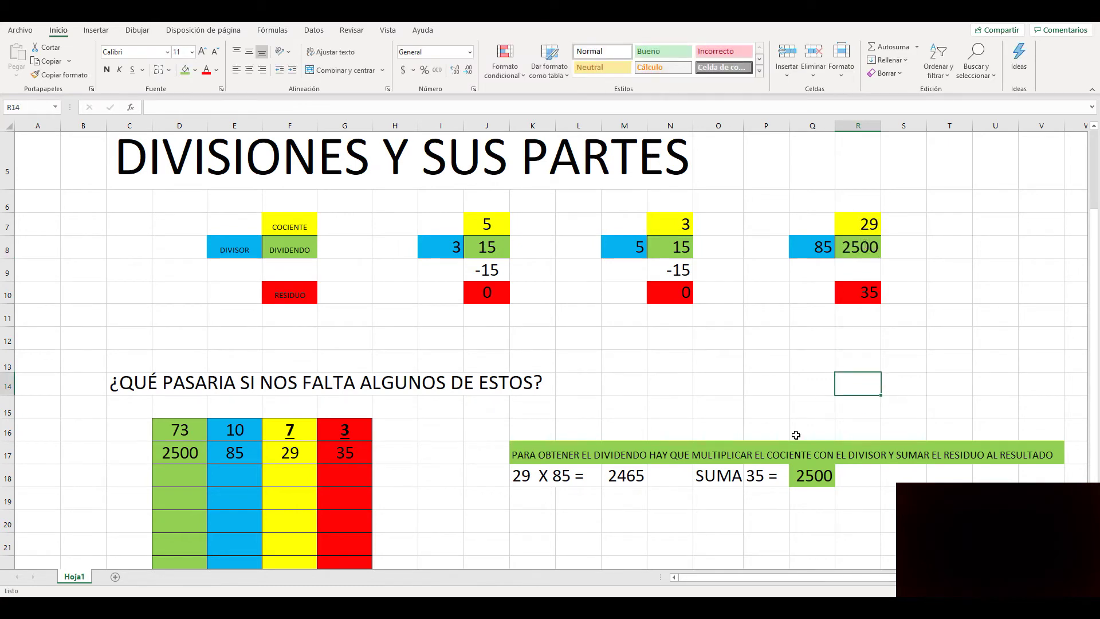
# Switch to Calculator, divide 2500 by 85 and select the decimal part of the result.
pyautogui.hotkey('alt', 'Tab')
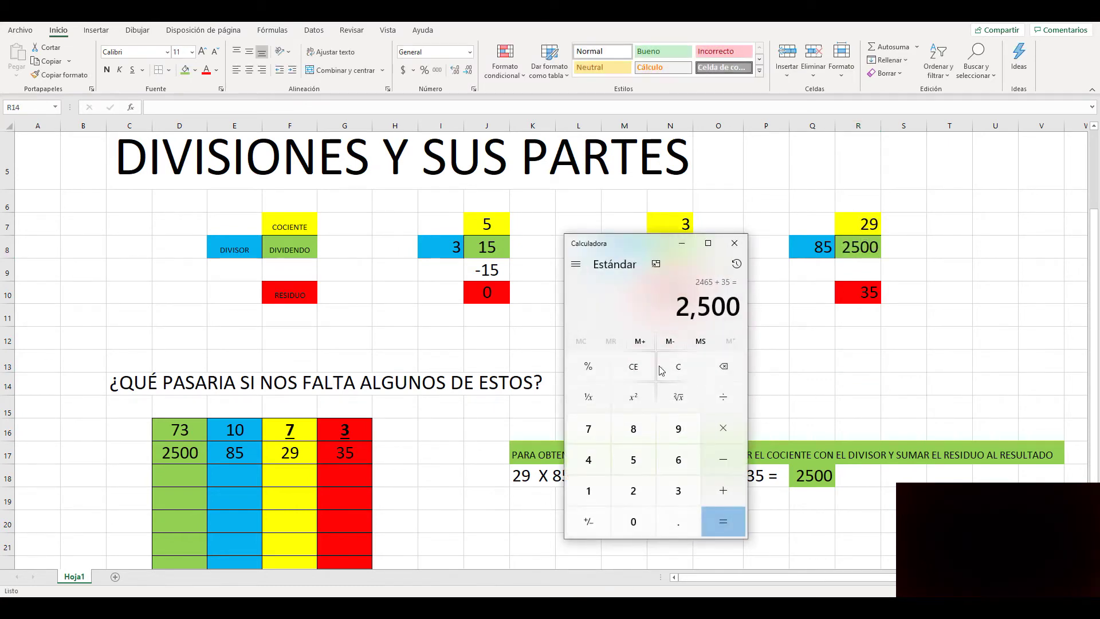
pyautogui.click(711, 397)
pyautogui.click(633, 428)
pyautogui.click(633, 460)
pyautogui.click(724, 519)
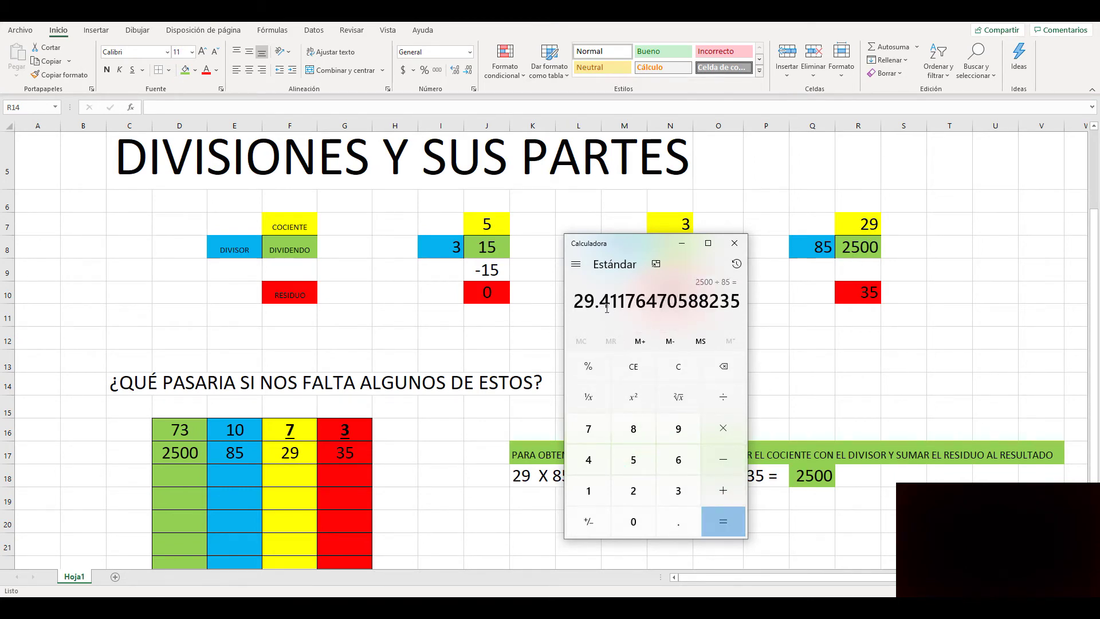
pyautogui.moveTo(604, 303); pyautogui.dragTo(740, 304)
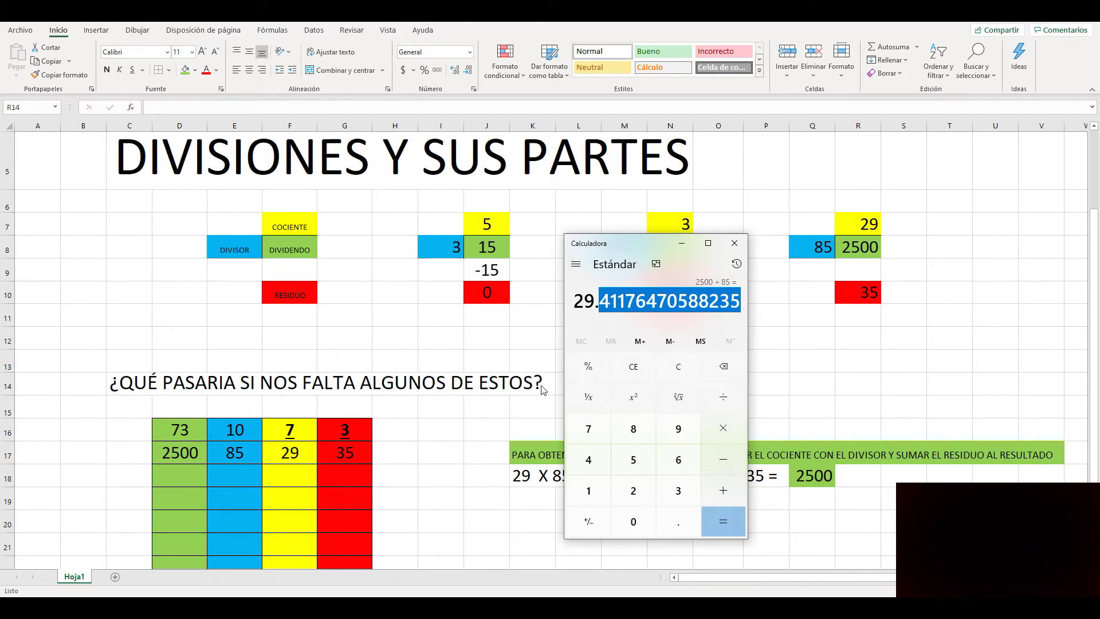
# Clear Calculator, multiply 0.4117 by 85 to check the remainder, and return to the dividend cell D17 in Excel.
pyautogui.click(683, 368)
pyautogui.write('.4117')
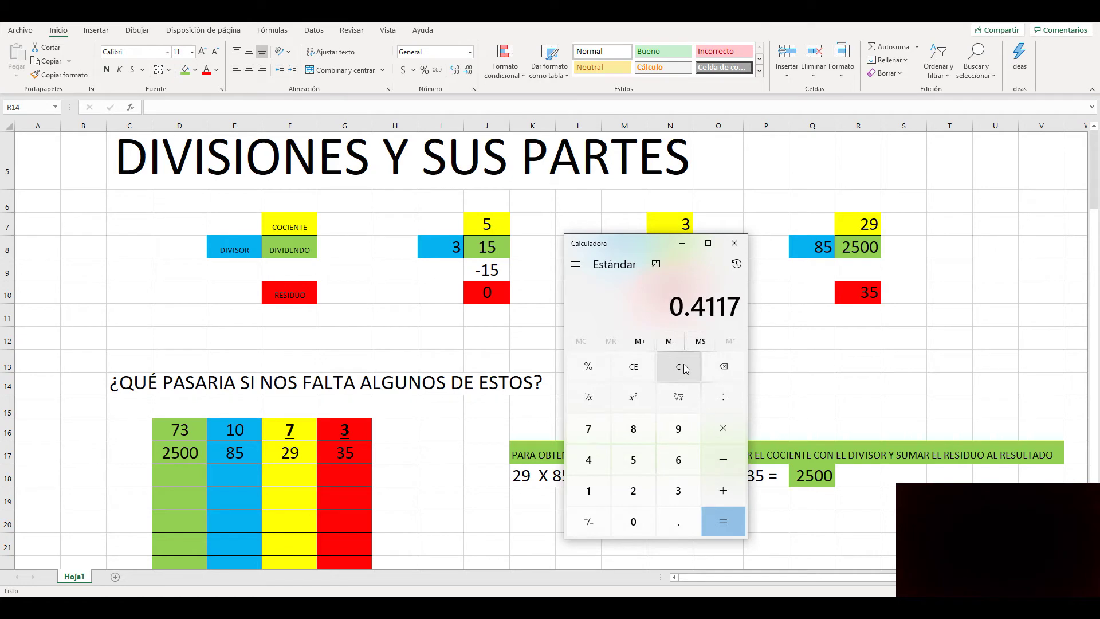
pyautogui.write('*')
pyautogui.click(635, 431)
pyautogui.click(633, 455)
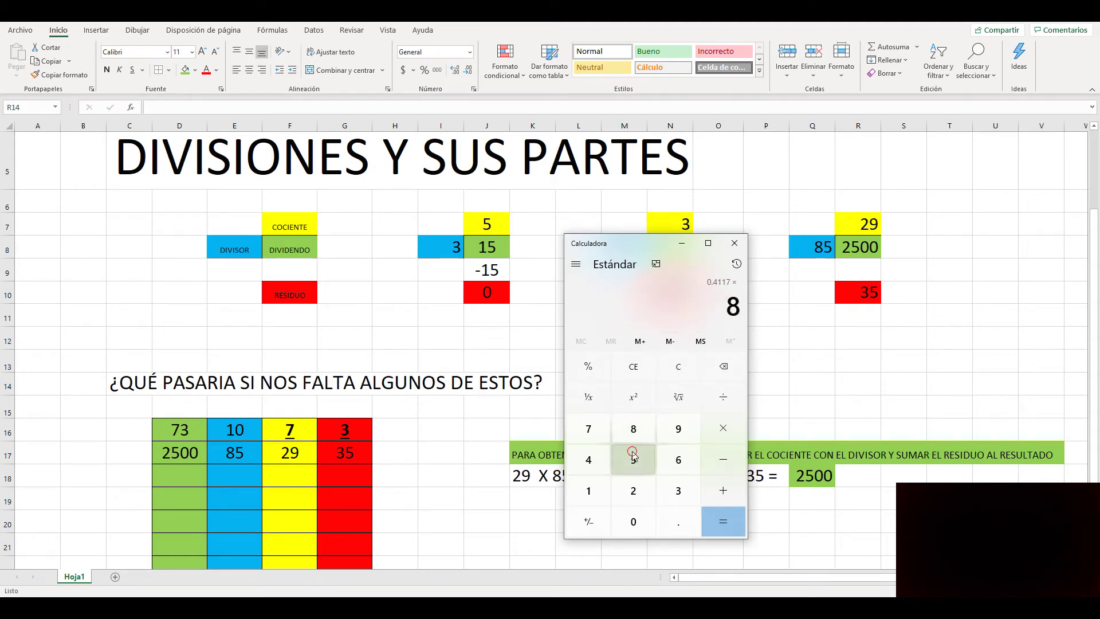
pyautogui.click(710, 523)
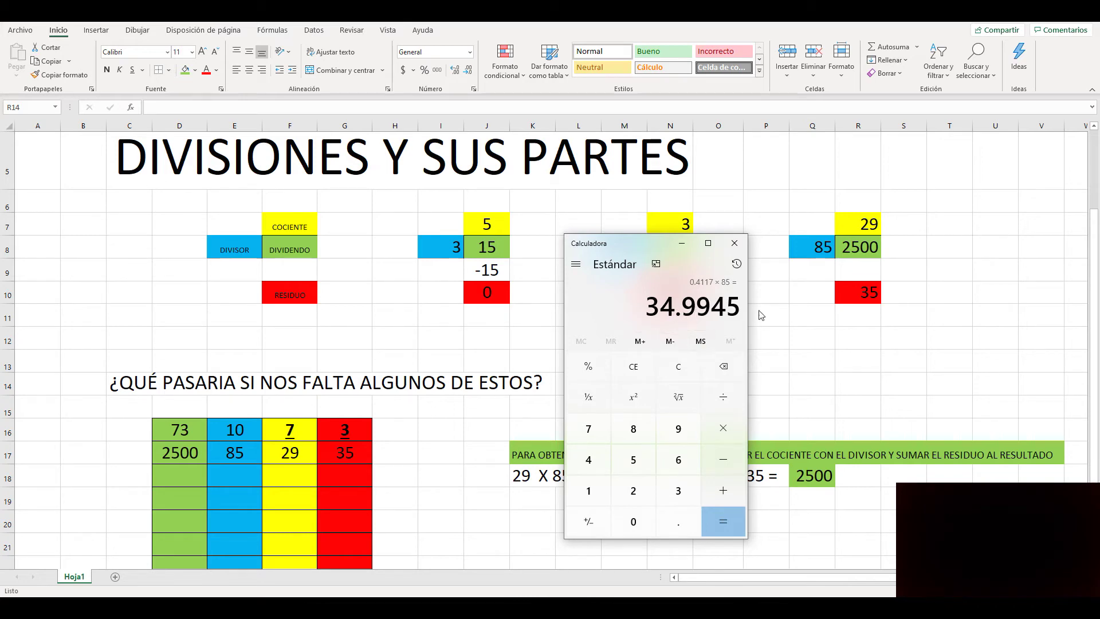
pyautogui.click(338, 451)
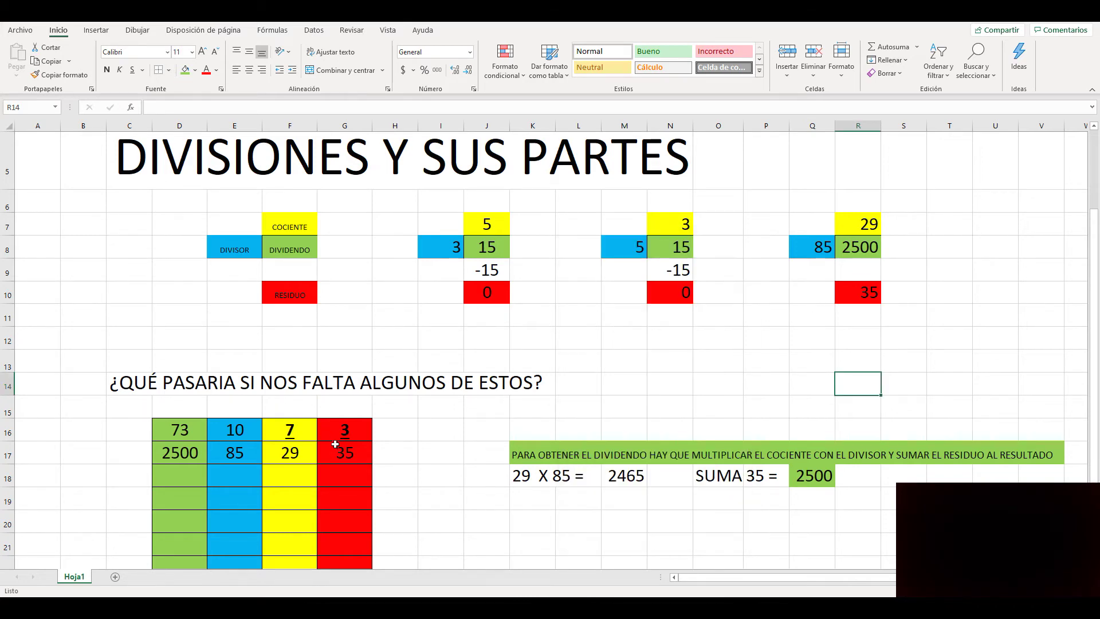
pyautogui.click(189, 452)
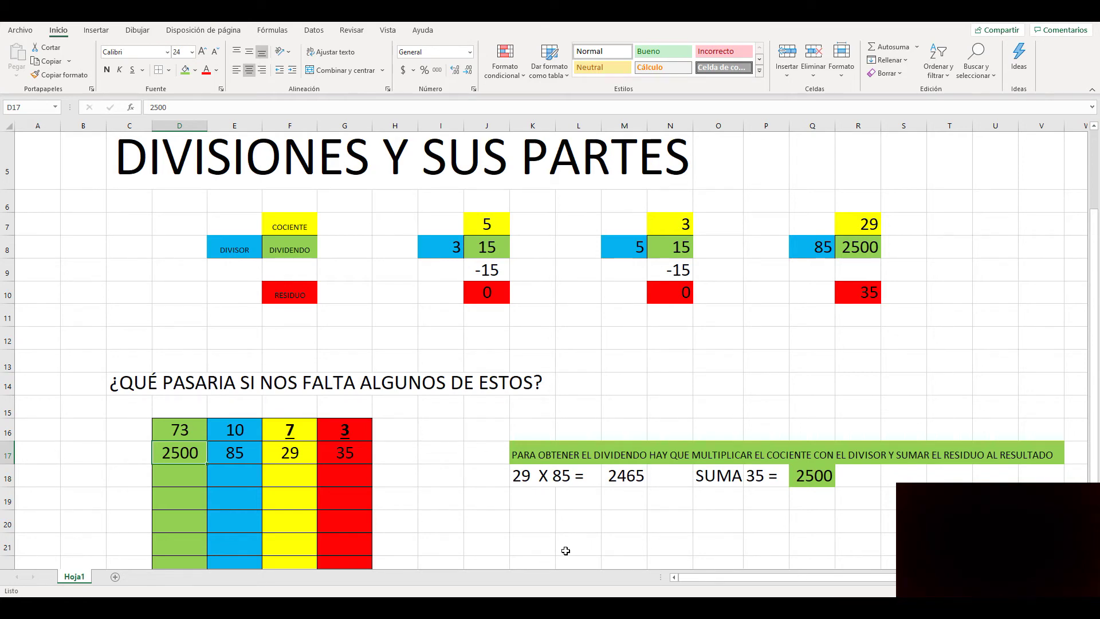
# Fill row 18 of the table with dividend 1573, quotient 43 and remainder 25, leaving the divisor cell E18 empty.
pyautogui.click(235, 477)
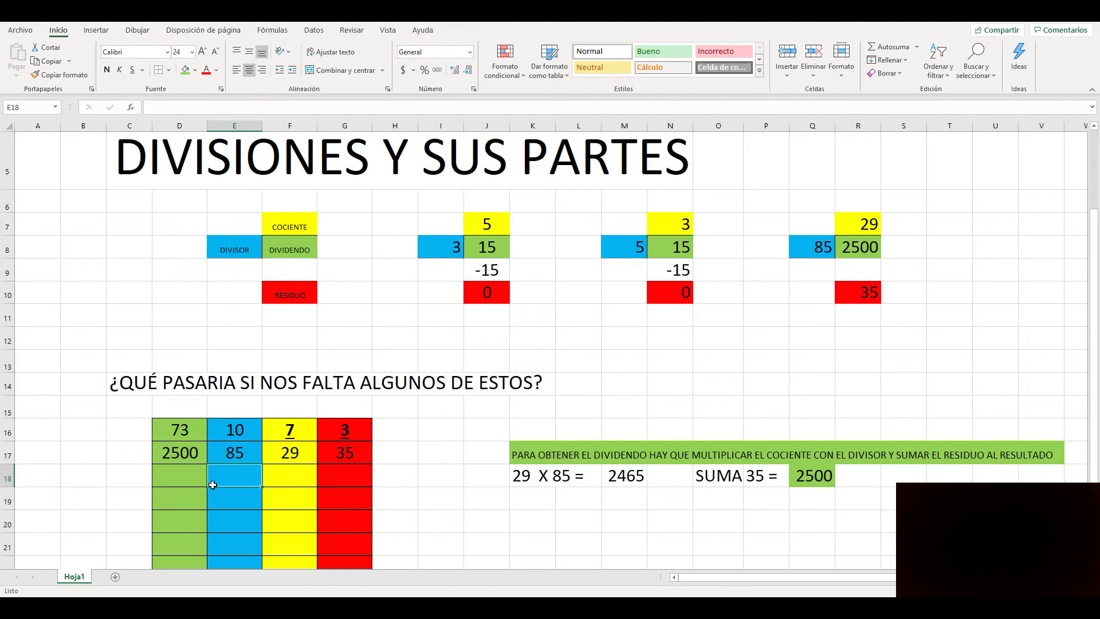
pyautogui.click(182, 476)
pyautogui.write('1573')
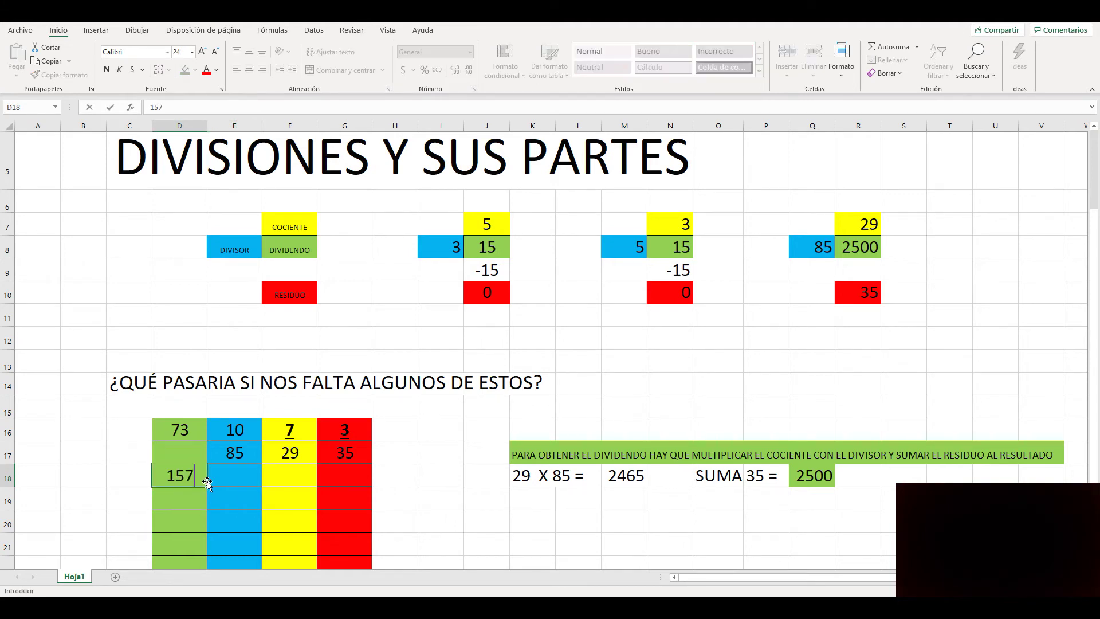
pyautogui.press('Tab')
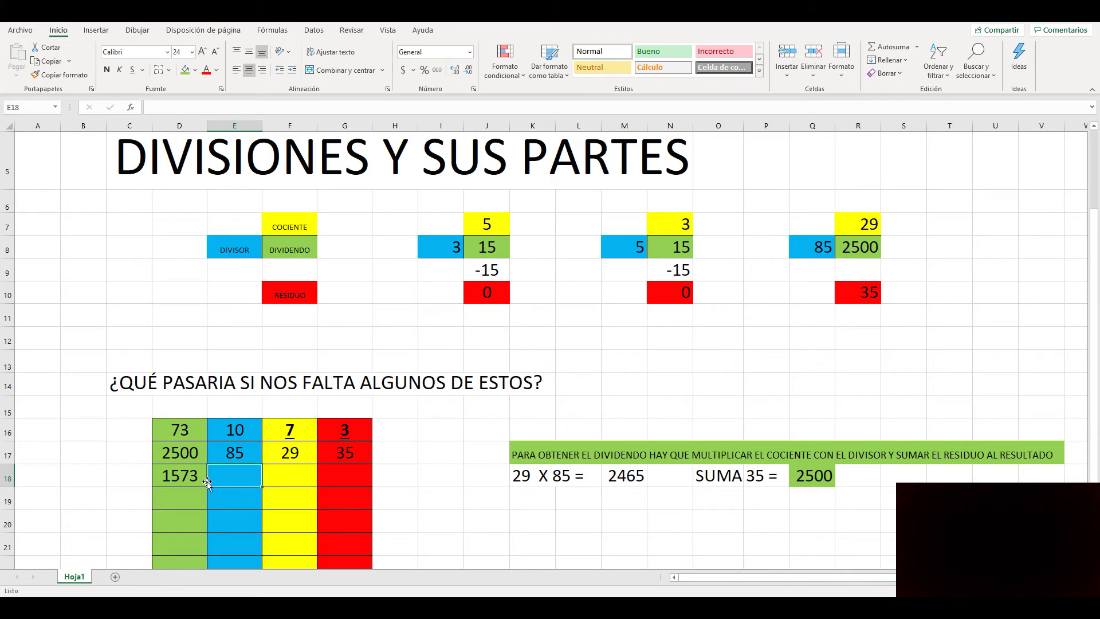
pyautogui.press('Tab')
pyautogui.write('43')
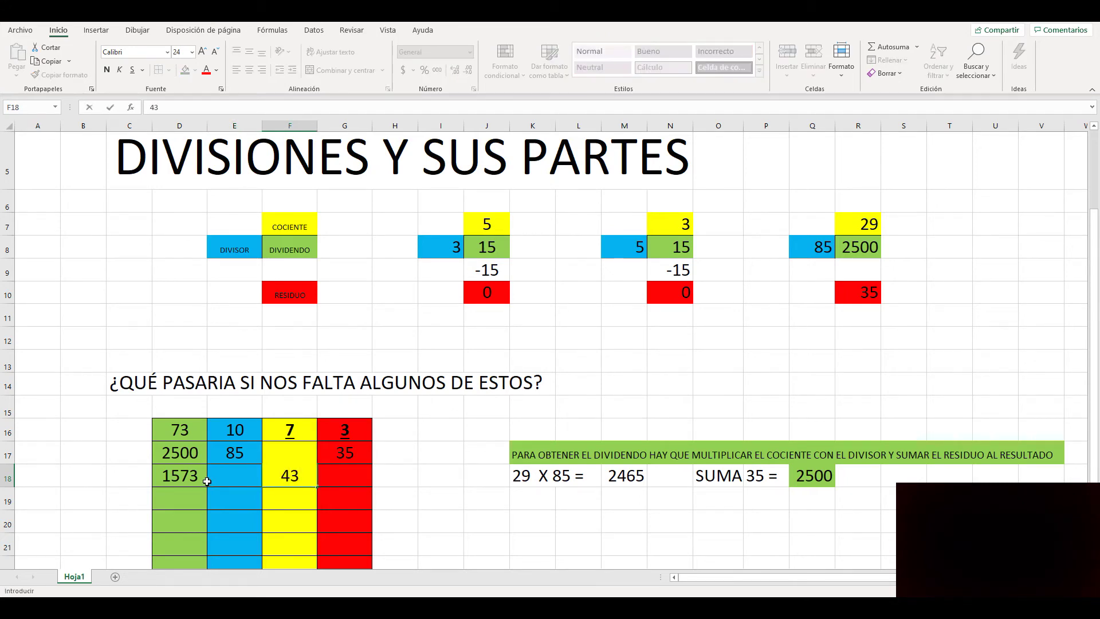
pyautogui.press('Tab')
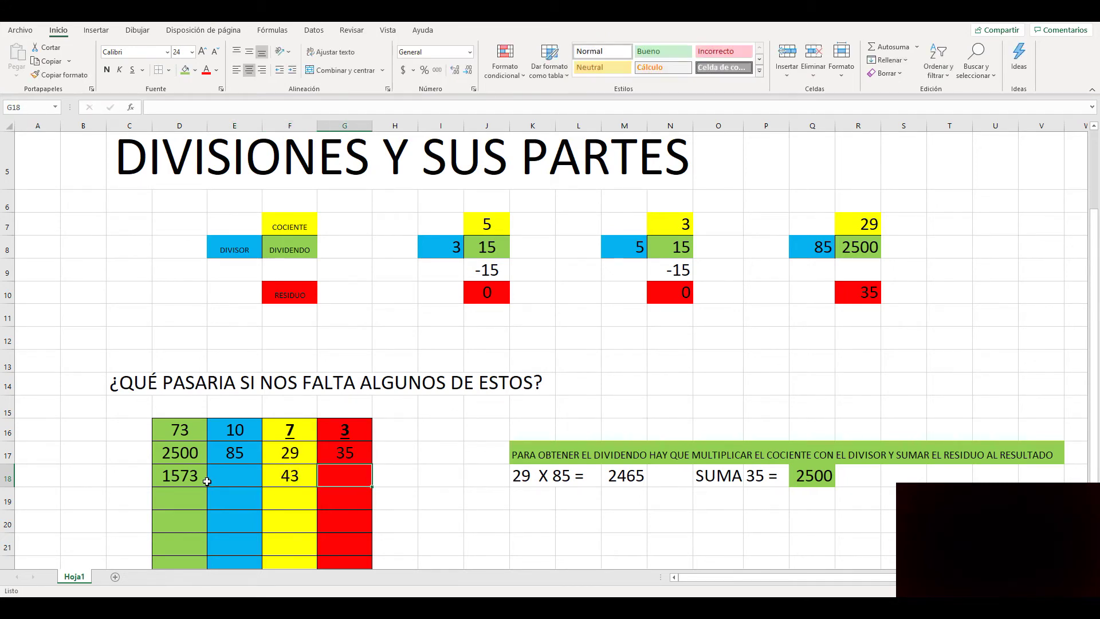
pyautogui.write('25')
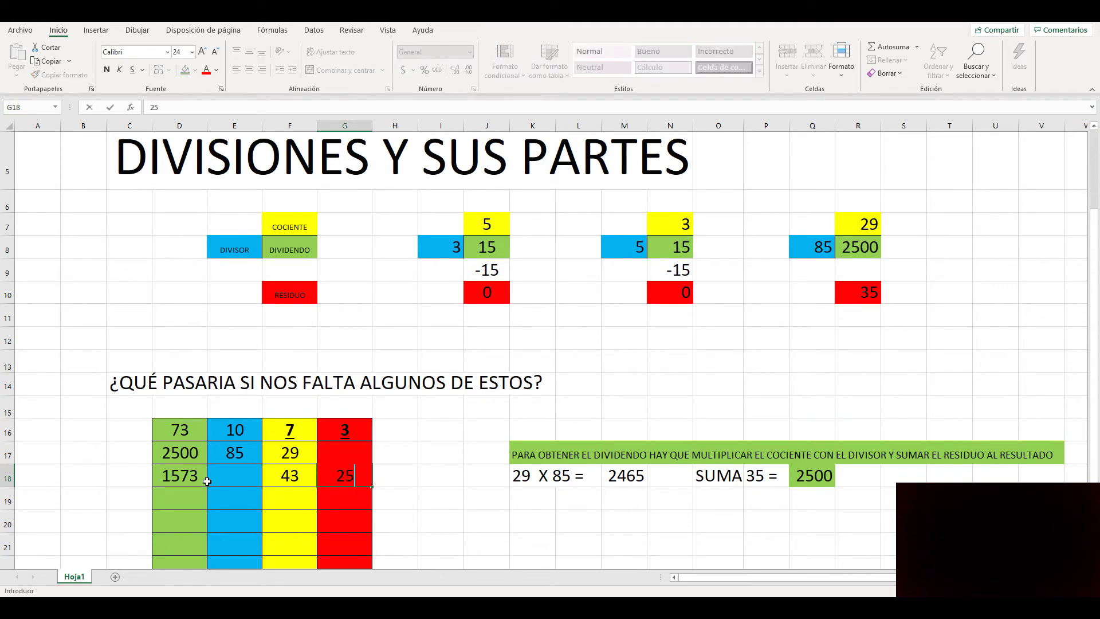
pyautogui.press('Return')
pyautogui.press('Up')
pyautogui.press('Left')
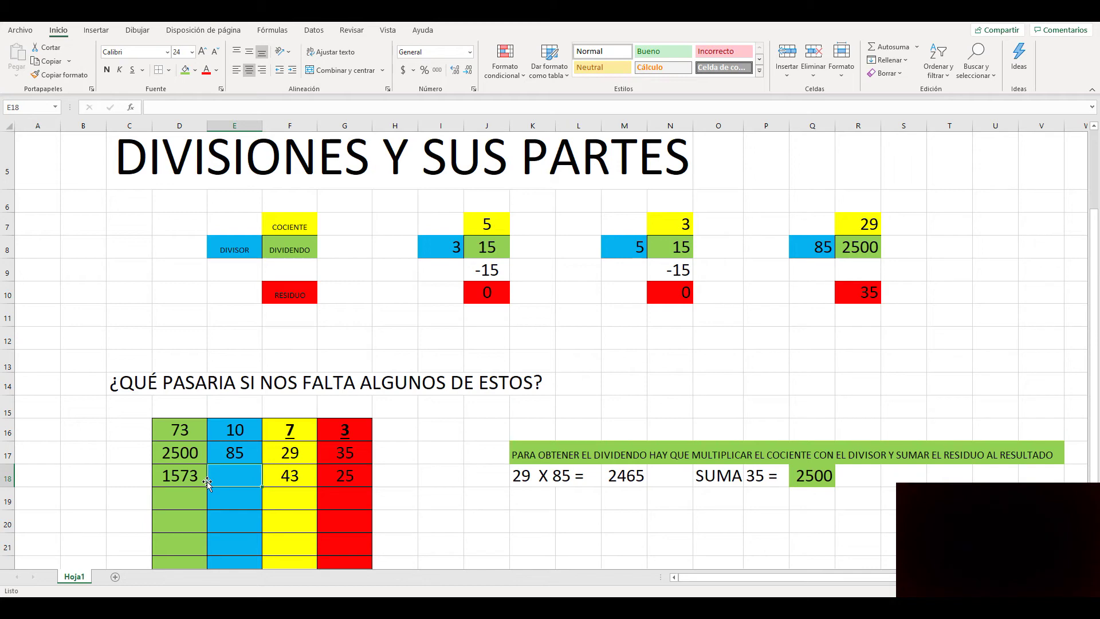
# Set the font size of cells K20:V20 to 16 pt.
pyautogui.click(520, 526)
pyautogui.moveTo(519, 526); pyautogui.dragTo(1054, 521)
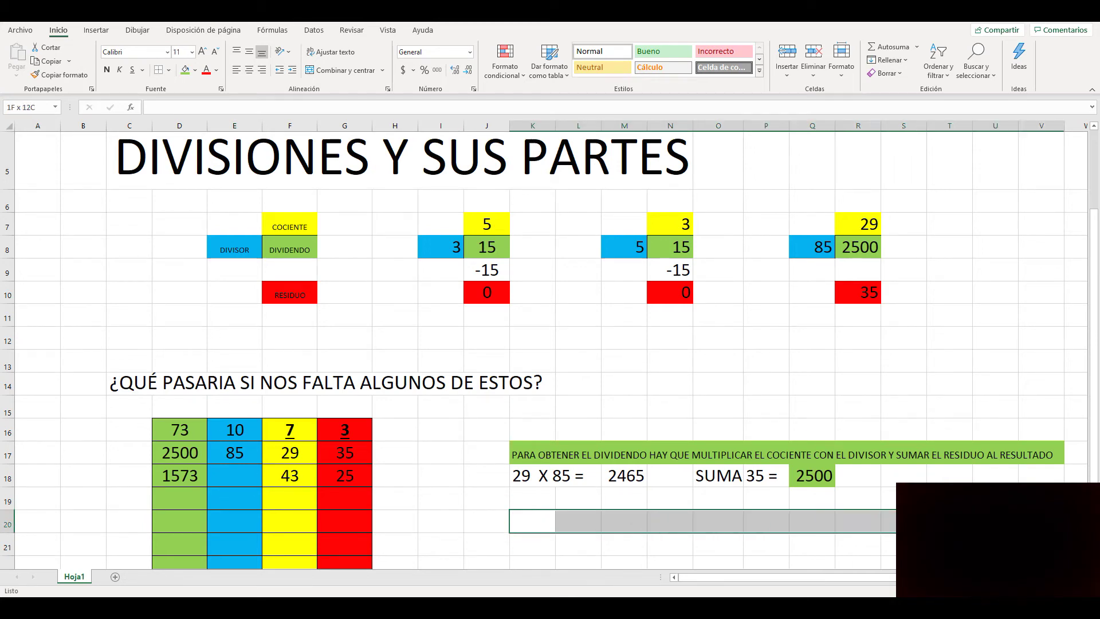
pyautogui.click(192, 52)
pyautogui.click(182, 145)
# Enter the rule "PARA OBTENER EL DIVISOR HAY QUE DIVIDIR EL DIVIDENDO CON EL COCIENTE" in K20.
pyautogui.click(525, 527)
pyautogui.write('PARA')
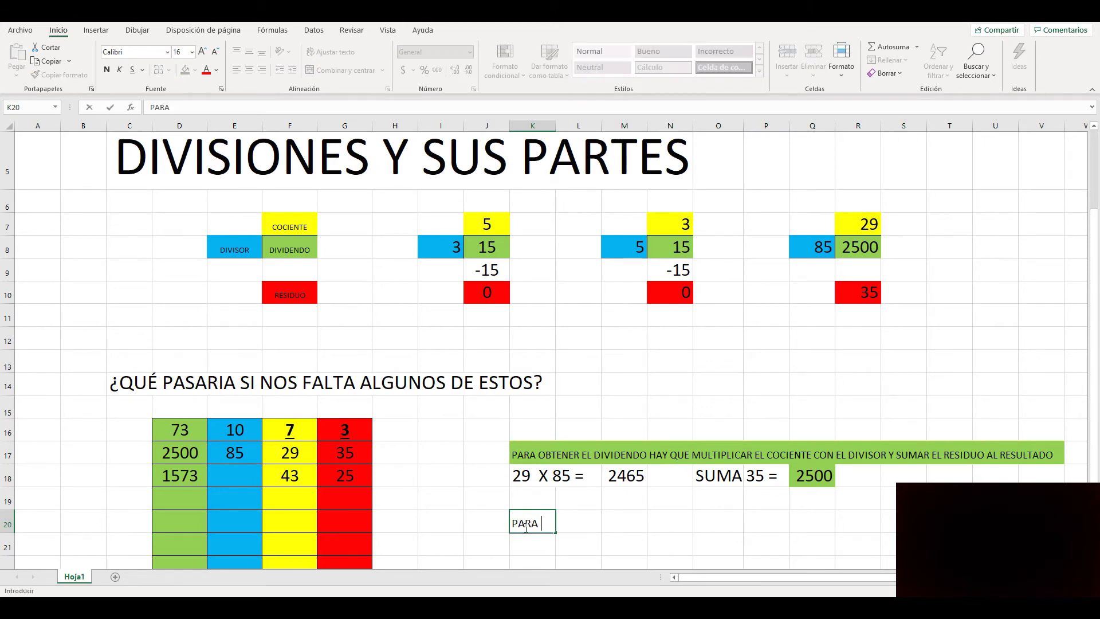
pyautogui.write(' OBTNER')
pyautogui.press('BackSpace')
pyautogui.press('BackSpace')
pyautogui.write('NER EL DIVISOR HAY')
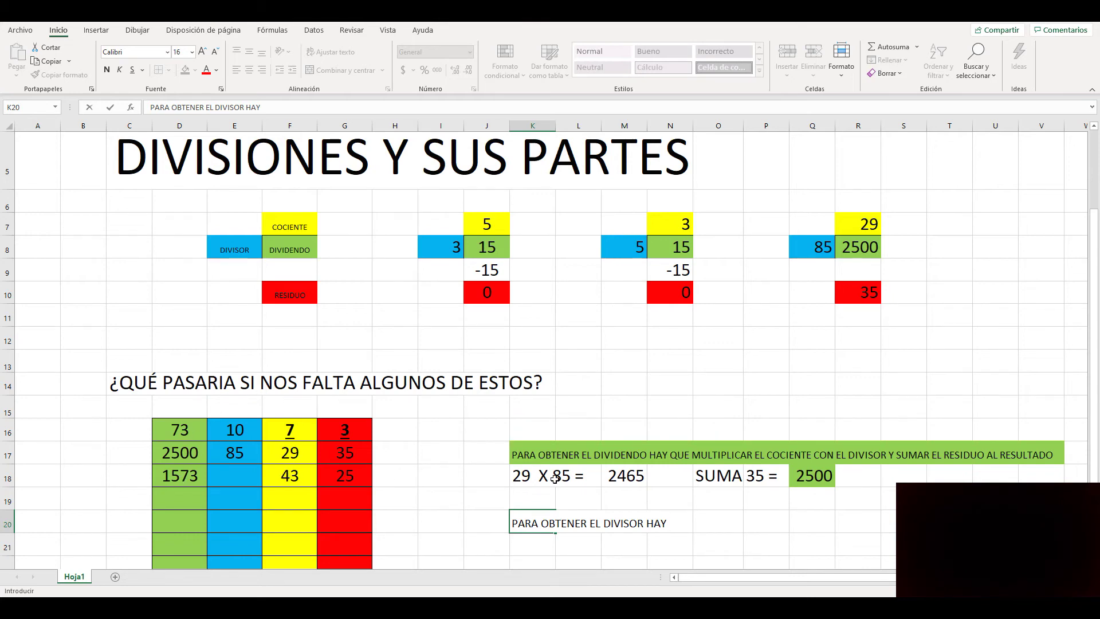
pyautogui.click(684, 526)
pyautogui.write('QUE DIVIDIR EL DIVIDEND')
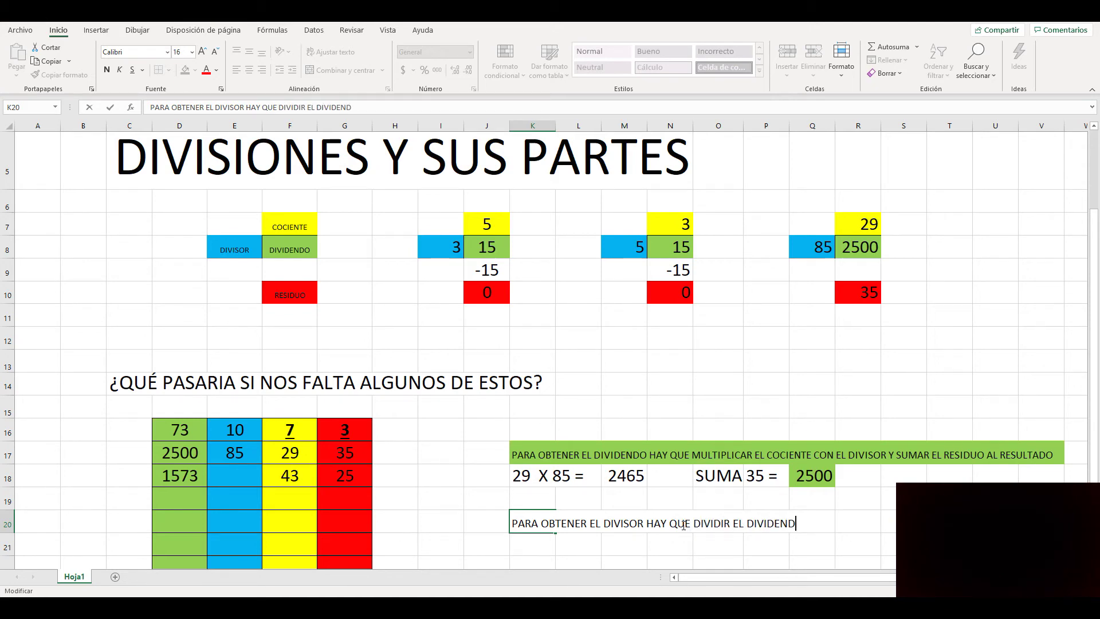
pyautogui.write('O CON EL COCIENTE')
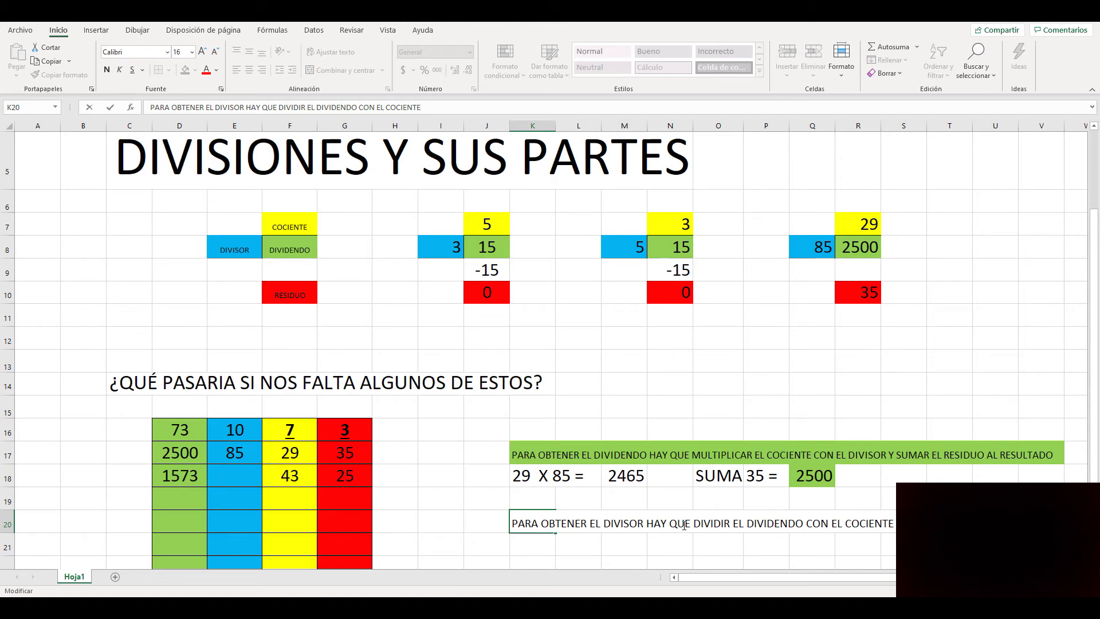
# Fill the divisor rule's cells K20:S20 with the standard light blue color.
pyautogui.moveTo(550, 530); pyautogui.dragTo(911, 530)
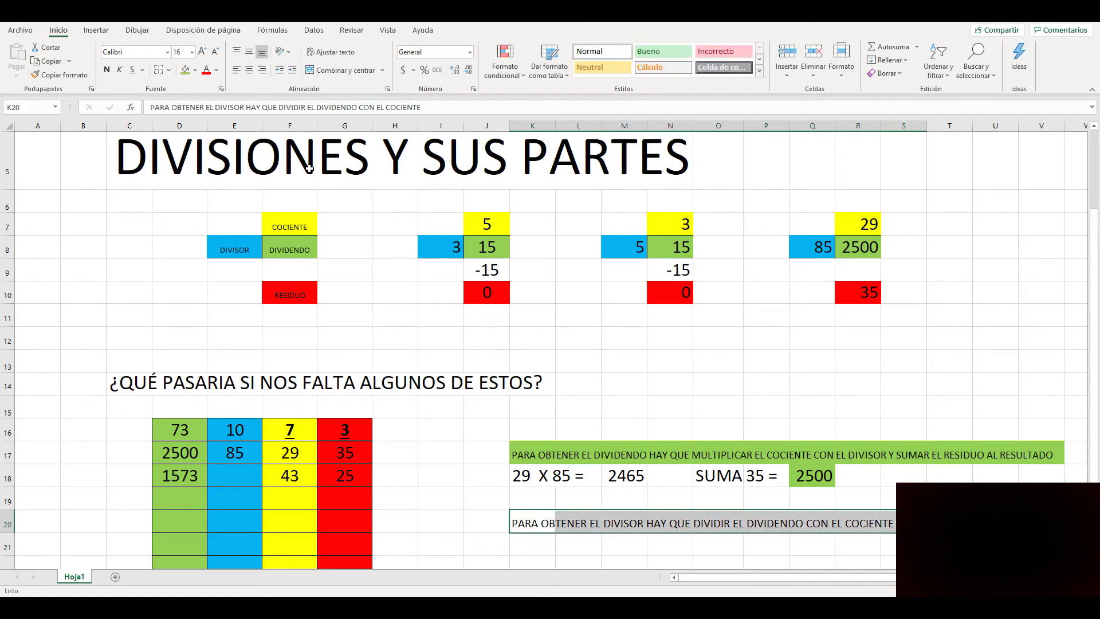
pyautogui.click(195, 70)
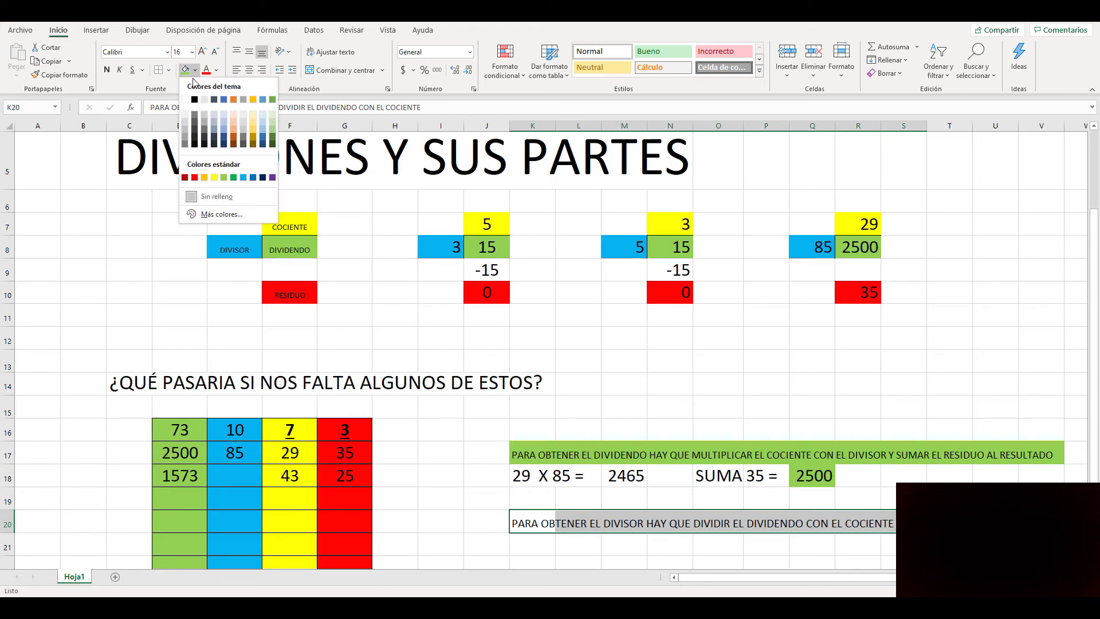
pyautogui.click(243, 178)
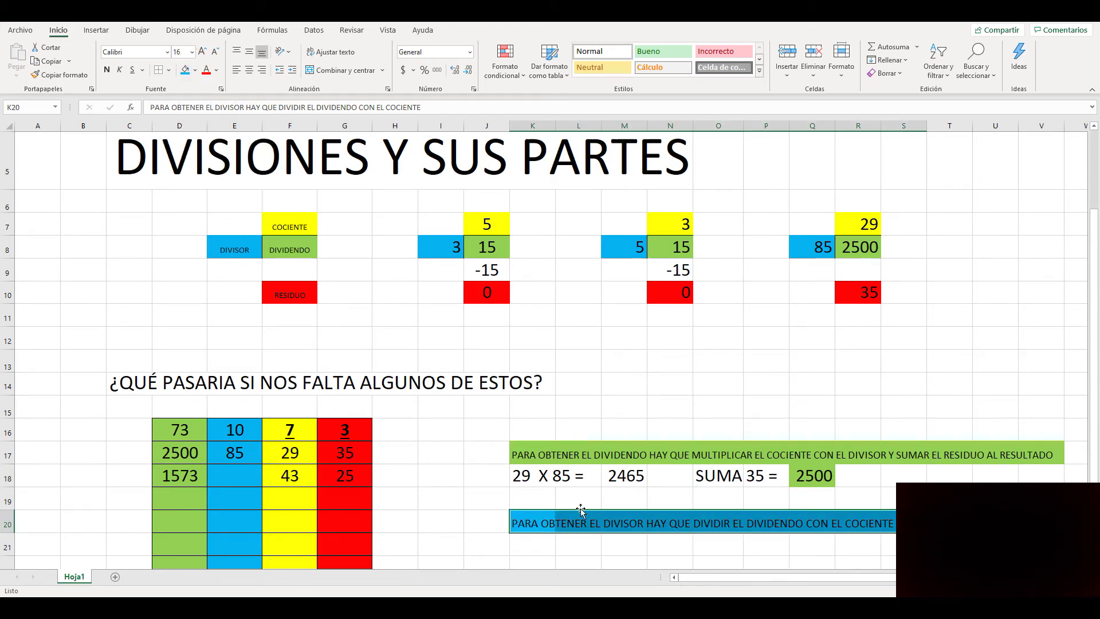
# Enter "1573 / 43 =" in K21 below the divisor rule and set its font size to 22 pt.
pyautogui.click(552, 546)
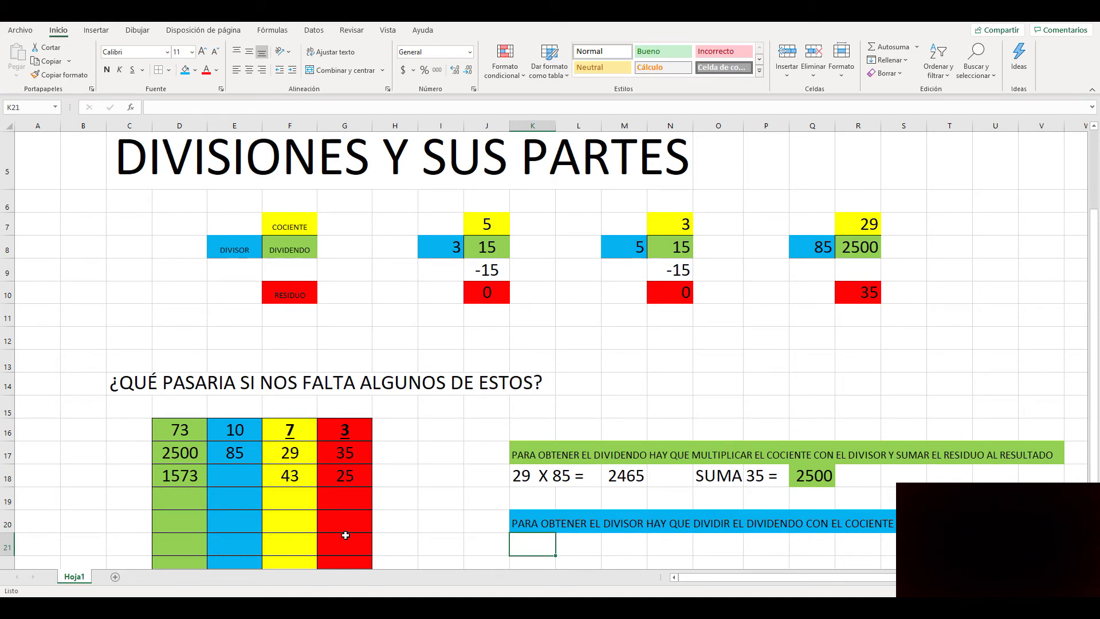
pyautogui.write('1573')
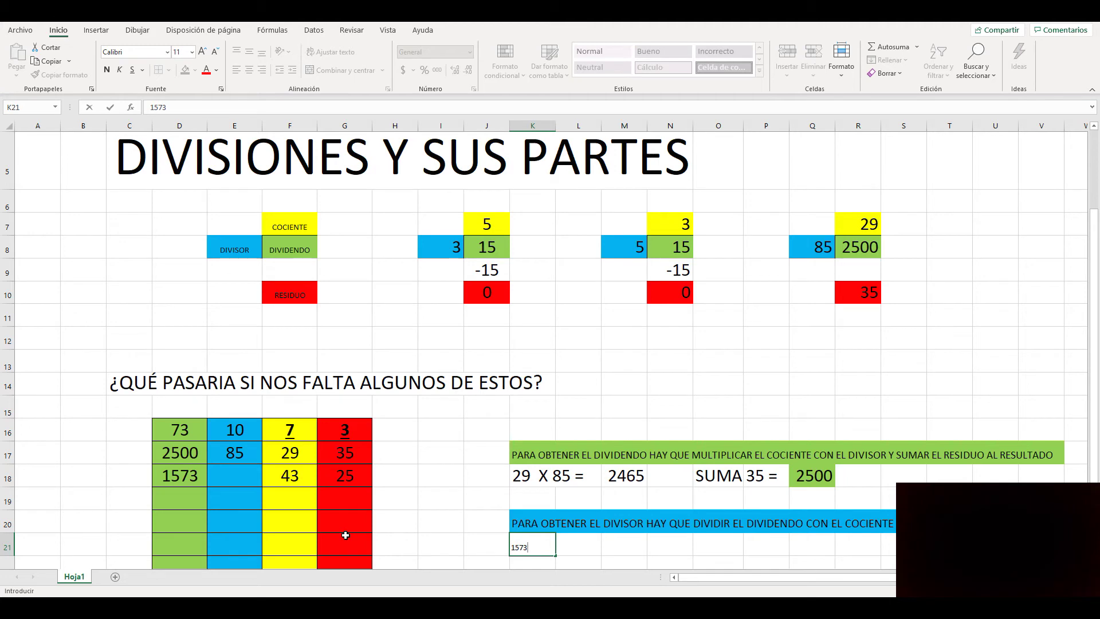
pyautogui.write(' ENTRE')
pyautogui.press('Tab')
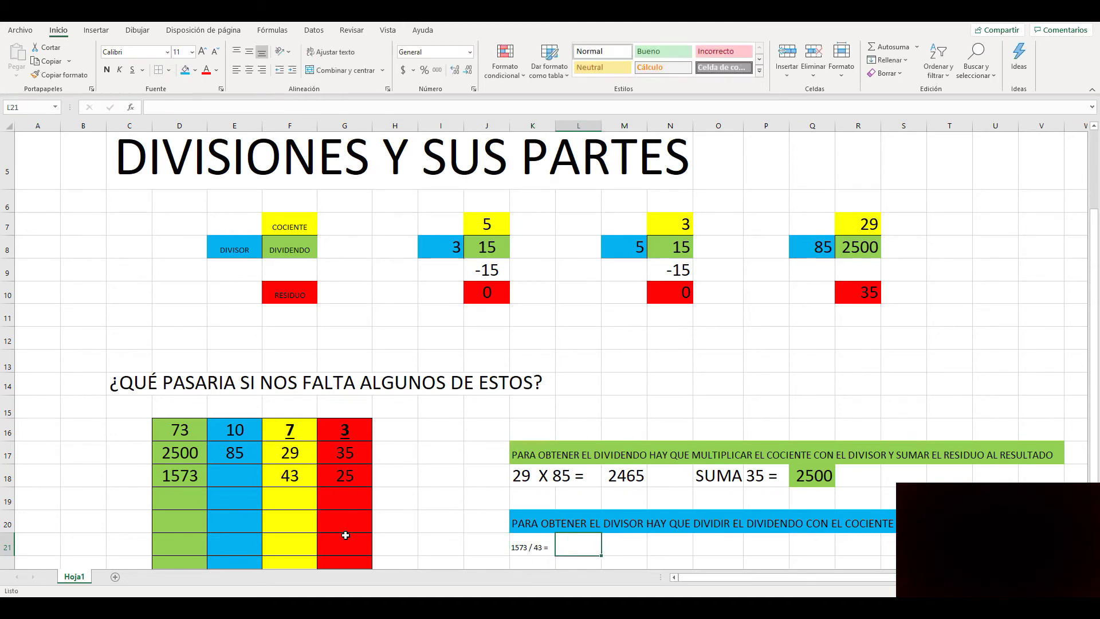
pyautogui.click(535, 544)
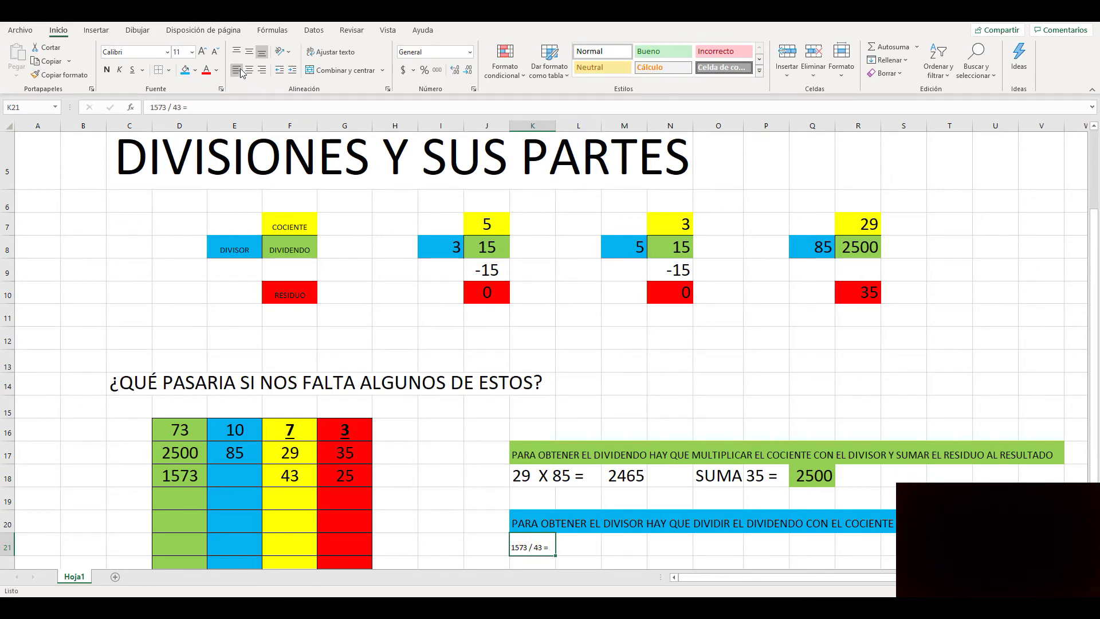
pyautogui.click(192, 52)
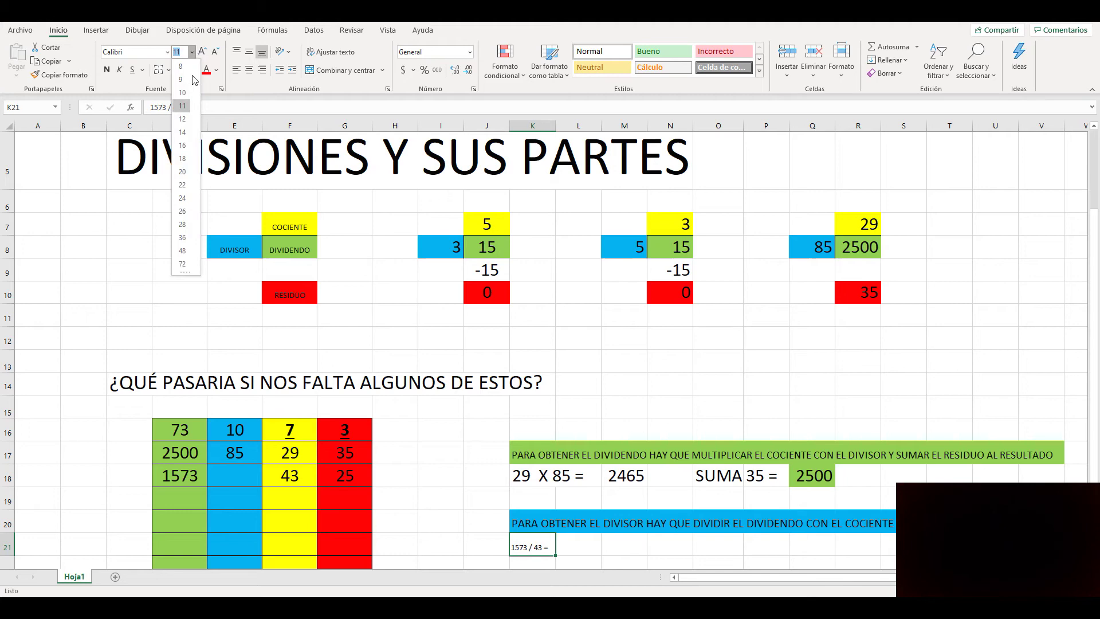
pyautogui.click(182, 185)
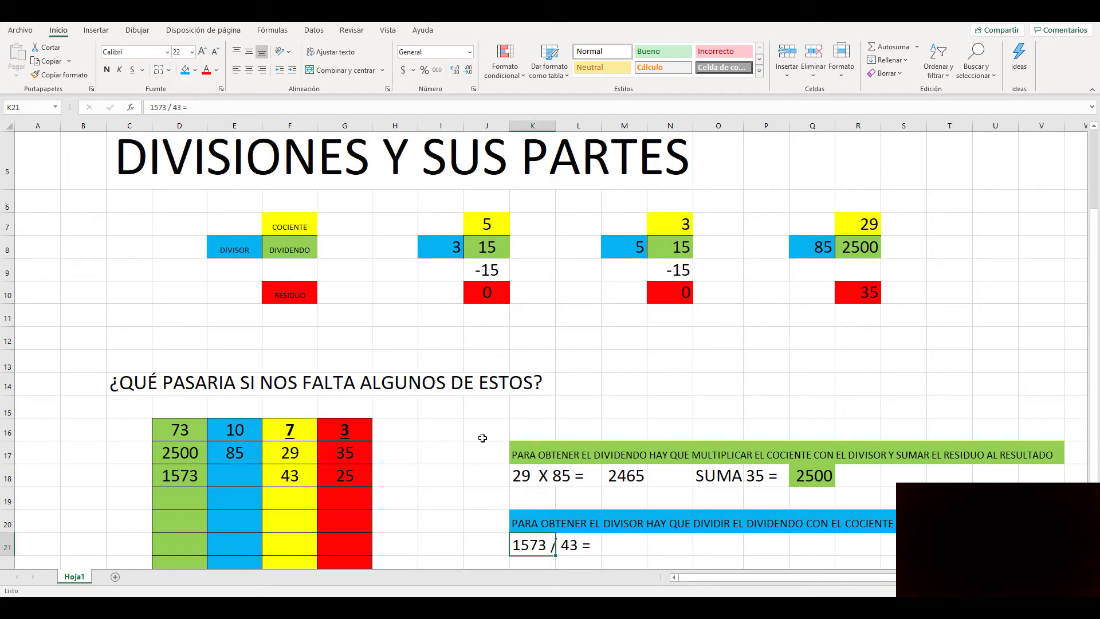
# Divide 1573 by 43 in the Windows Calculator to find the missing divisor.
pyautogui.click(631, 550)
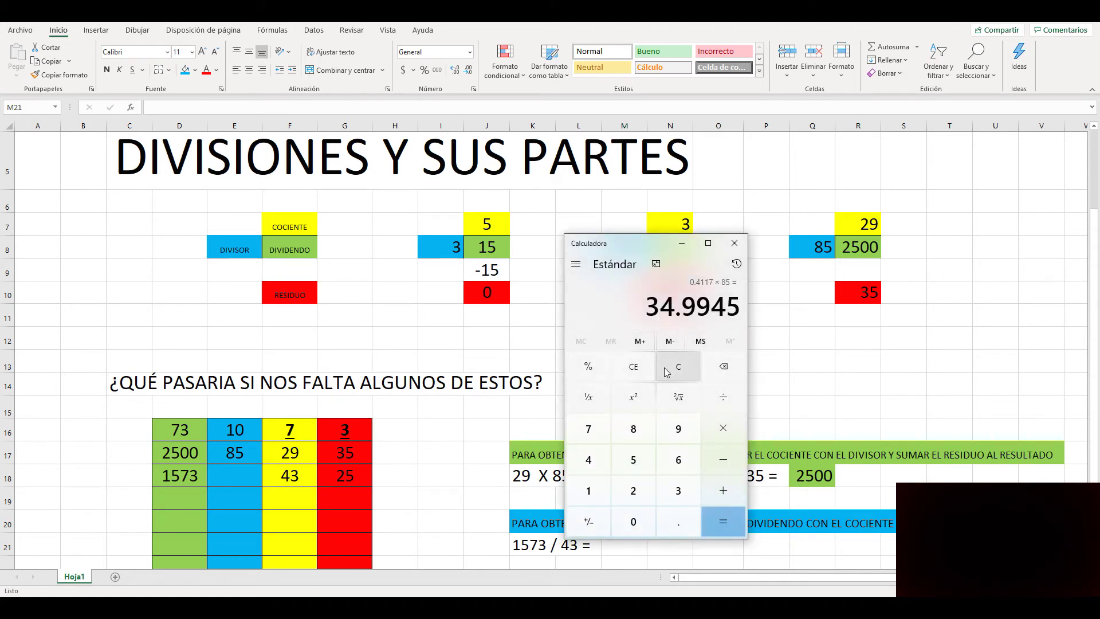
pyautogui.click(666, 371)
pyautogui.write('15')
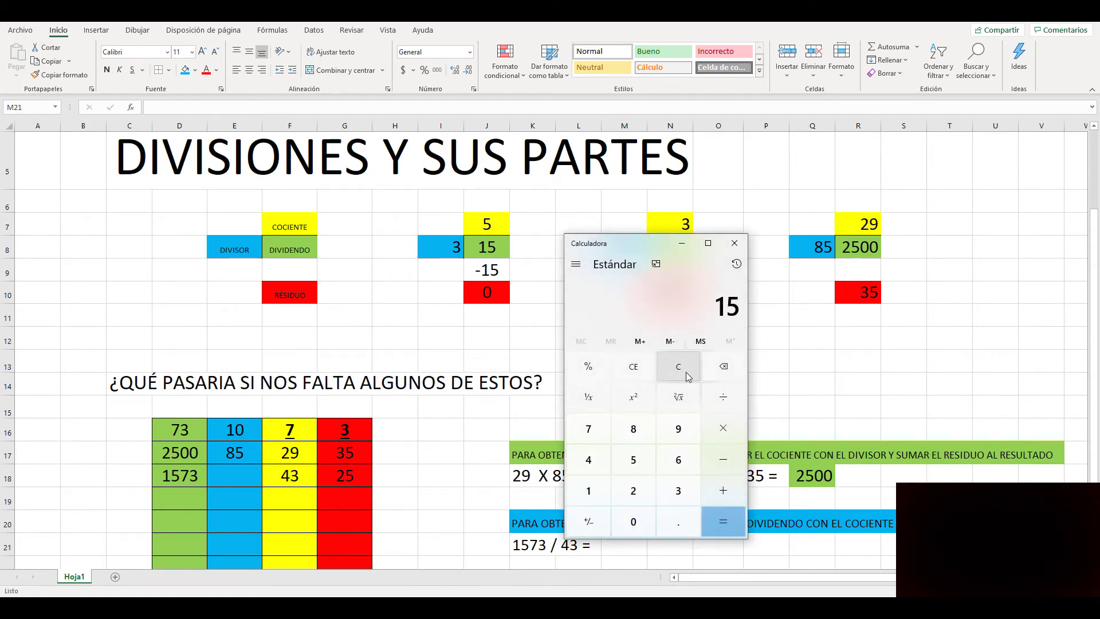
pyautogui.write('73 / 43')
pyautogui.press('Return')
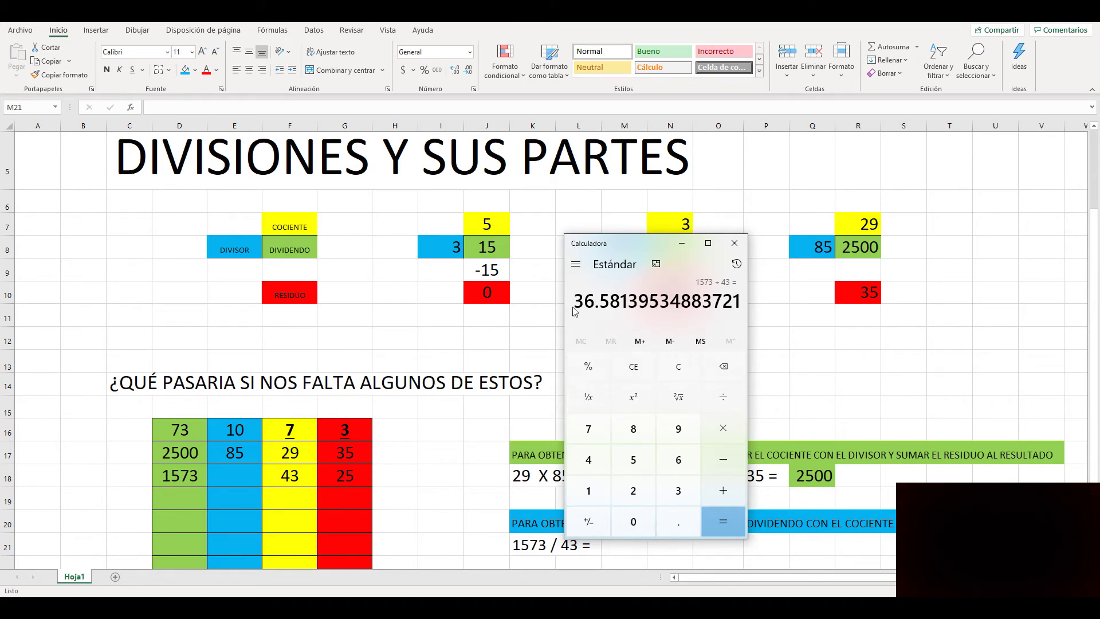
# Enter 36 in M21 as the result of 1573 / 43 and set its font size to 24 pt.
pyautogui.click(633, 551)
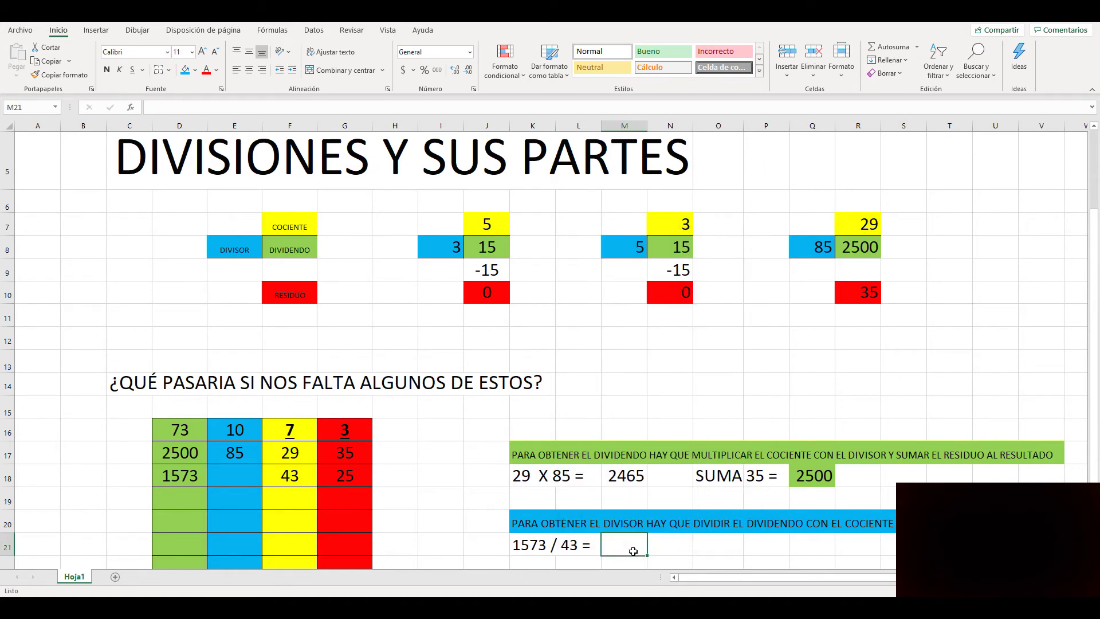
pyautogui.write('36')
pyautogui.click(659, 555)
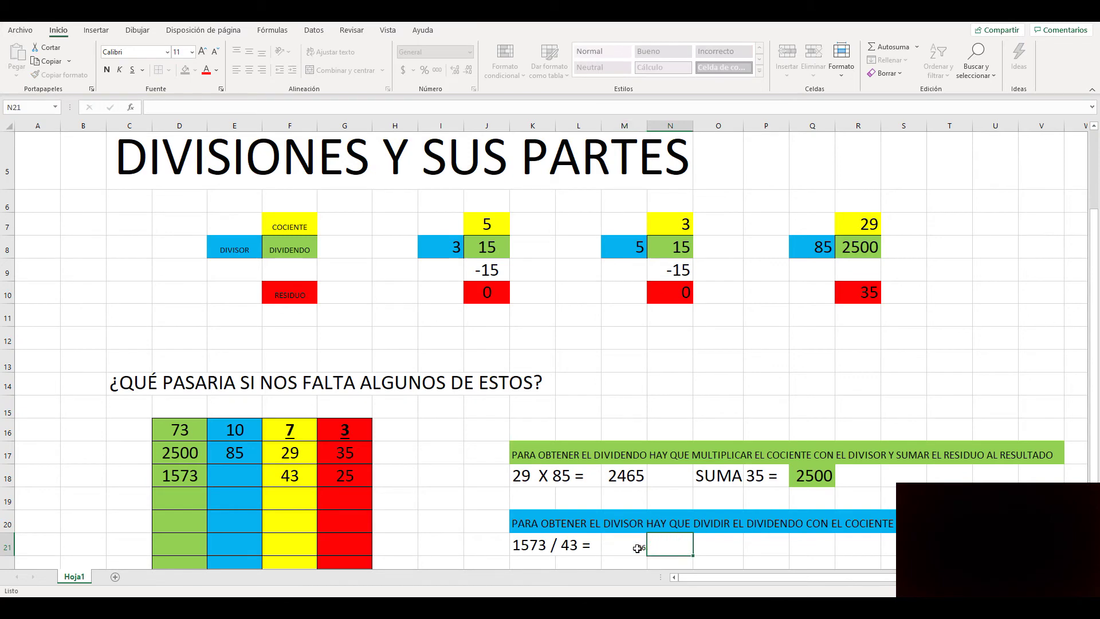
pyautogui.click(635, 548)
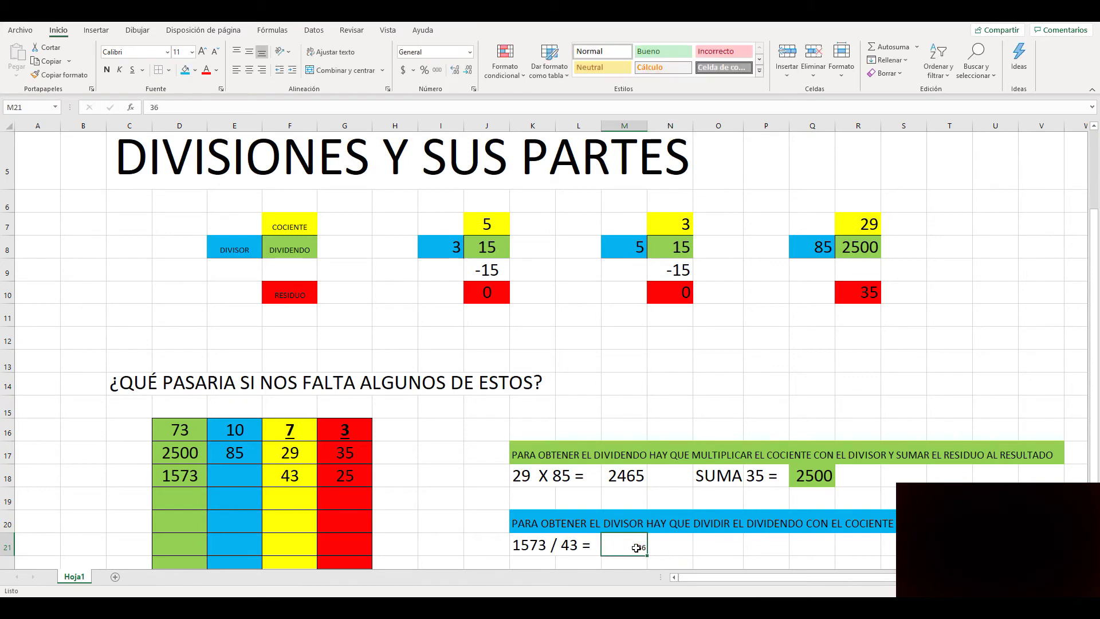
pyautogui.click(192, 51)
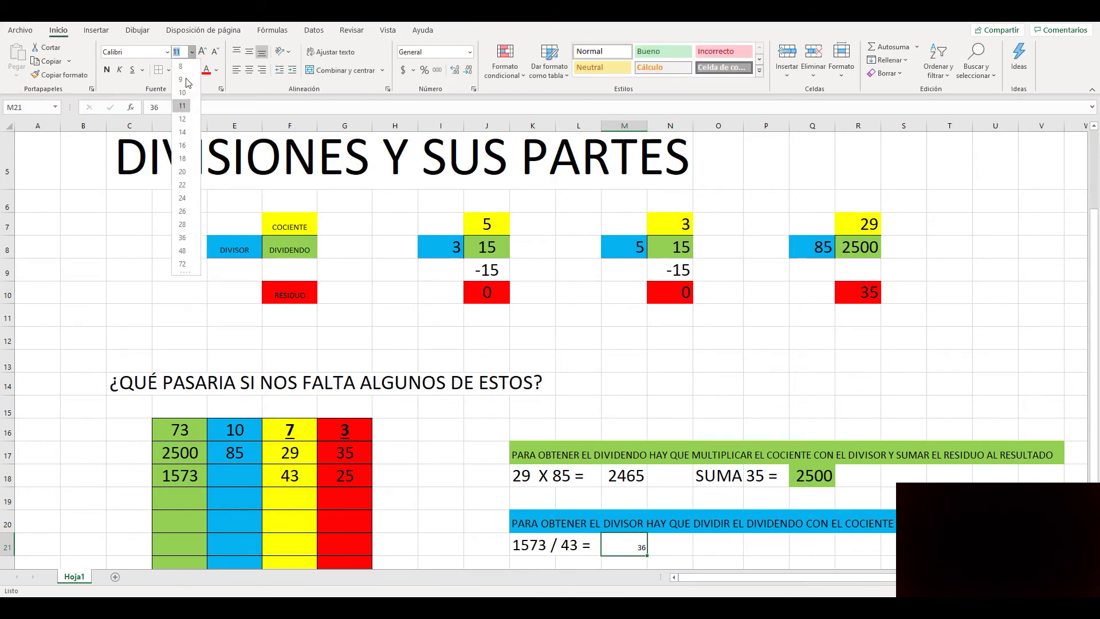
pyautogui.click(182, 197)
# Fill in the missing divisor 36 in E18 of the parts table.
pyautogui.click(236, 476)
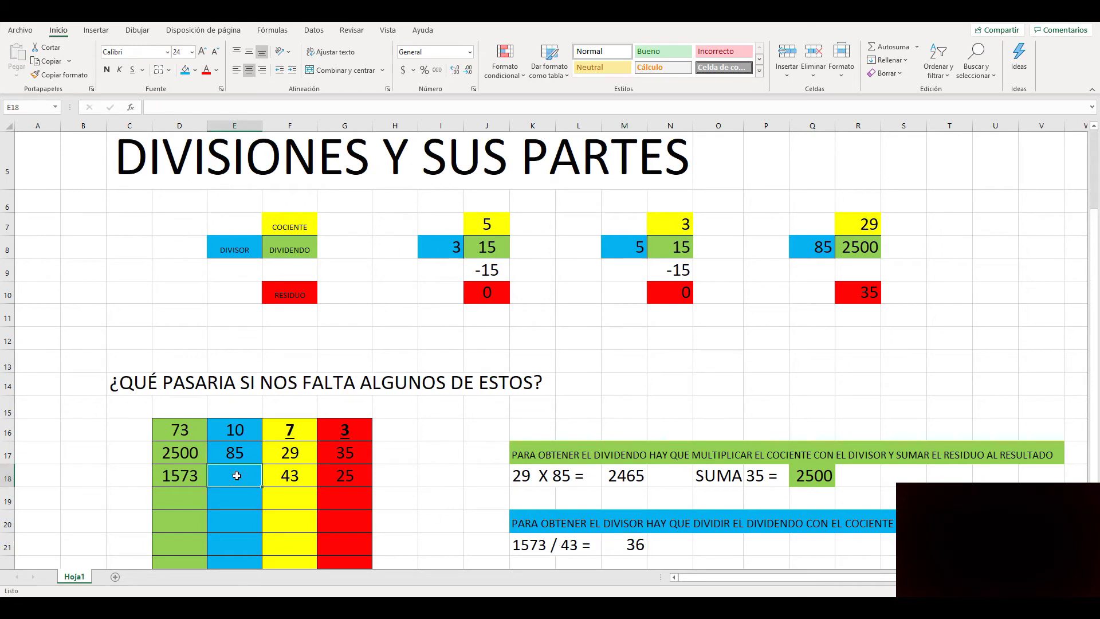
pyautogui.write('36')
pyautogui.click(395, 544)
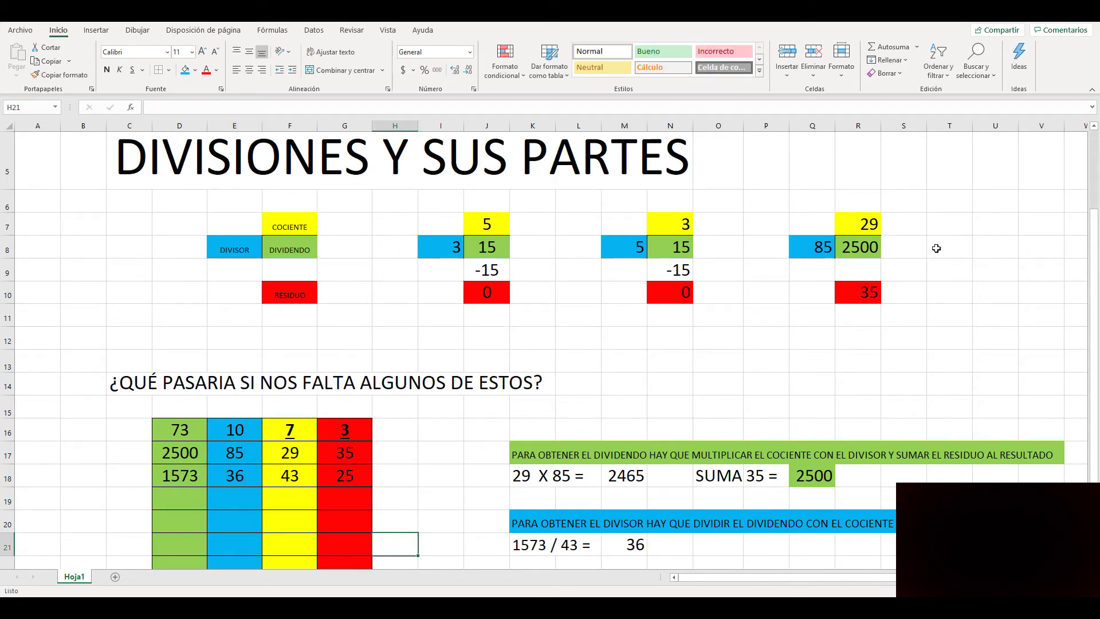
# Change the third example division to a dividend of 1573 in R8 and a divisor of 36 in Q8.
pyautogui.click(853, 248)
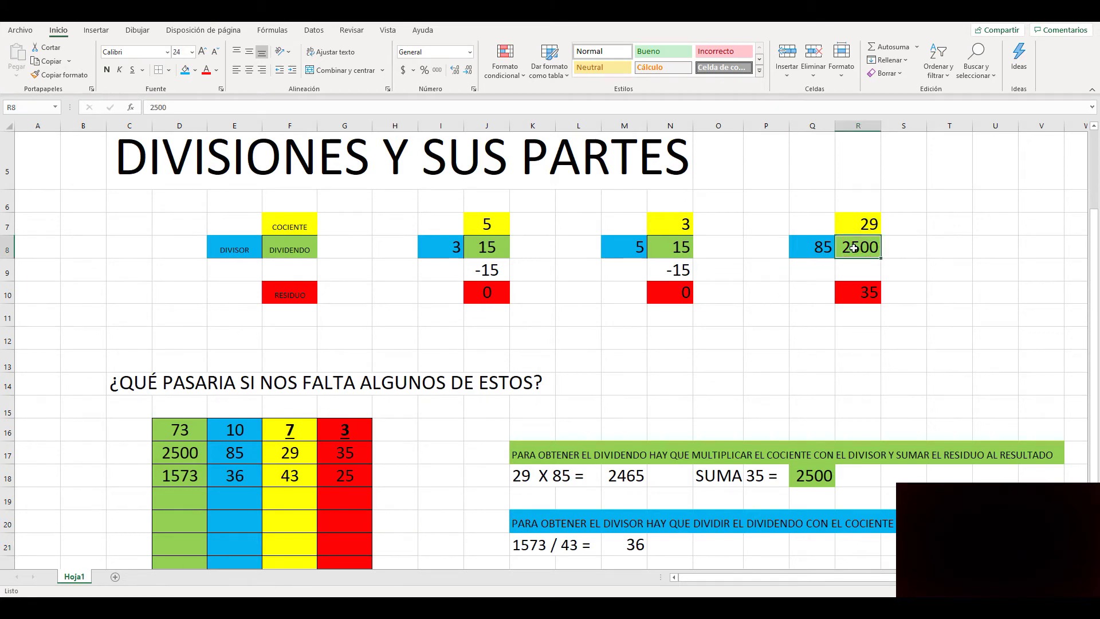
pyautogui.write('1573')
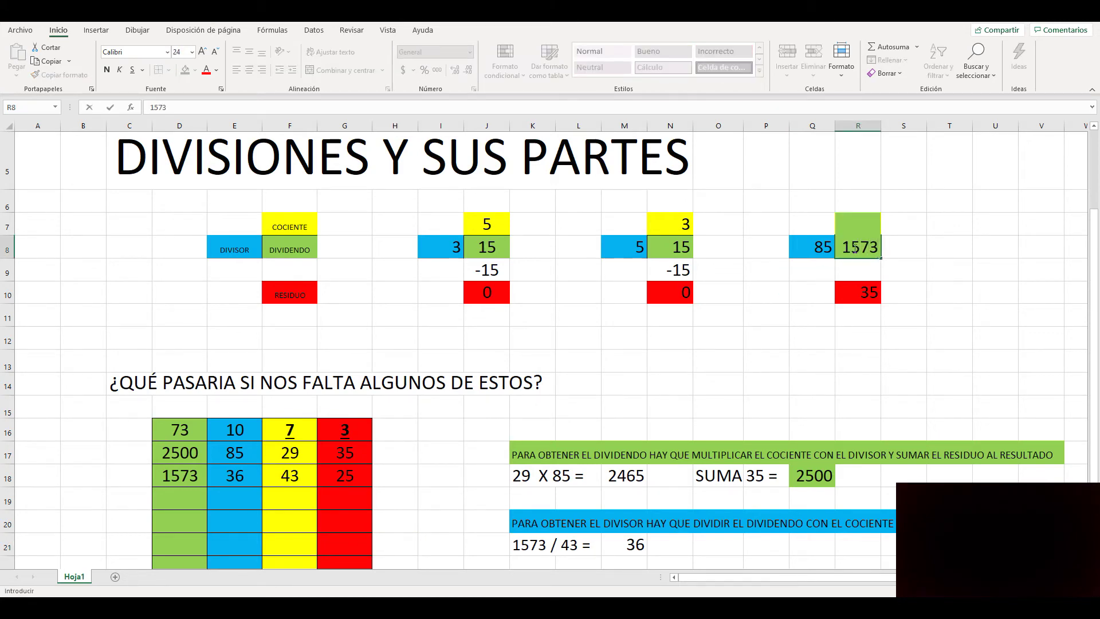
pyautogui.press('Left')
pyautogui.write('36')
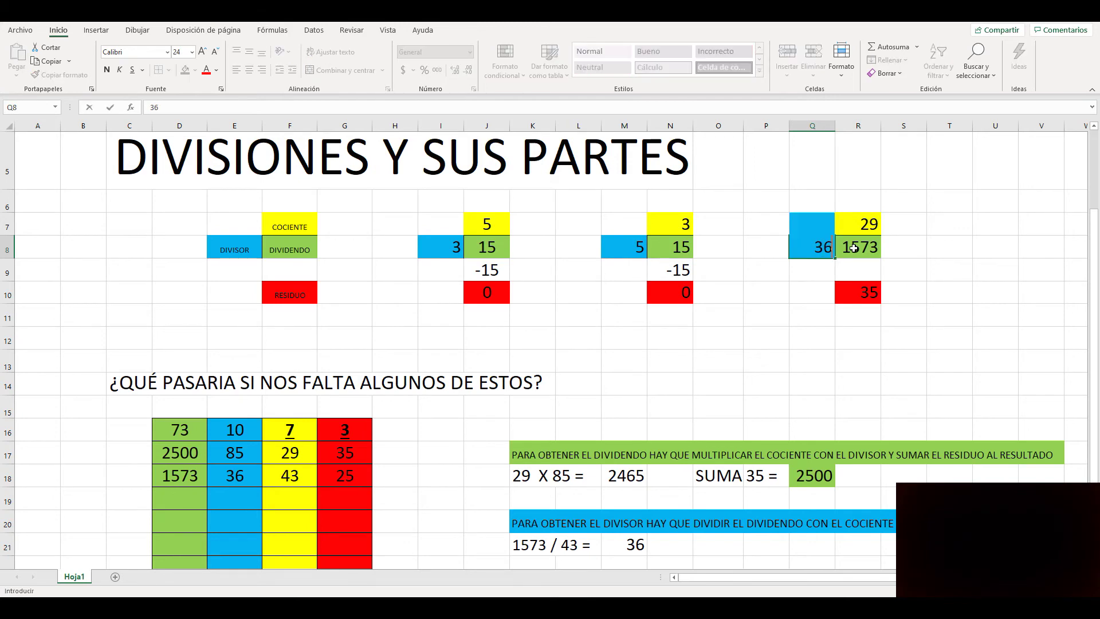
# Set the third example's quotient in R7 to 43 and its remainder in R10 to 25.
pyautogui.press('Right')
pyautogui.press('Up')
pyautogui.press('BackSpace')
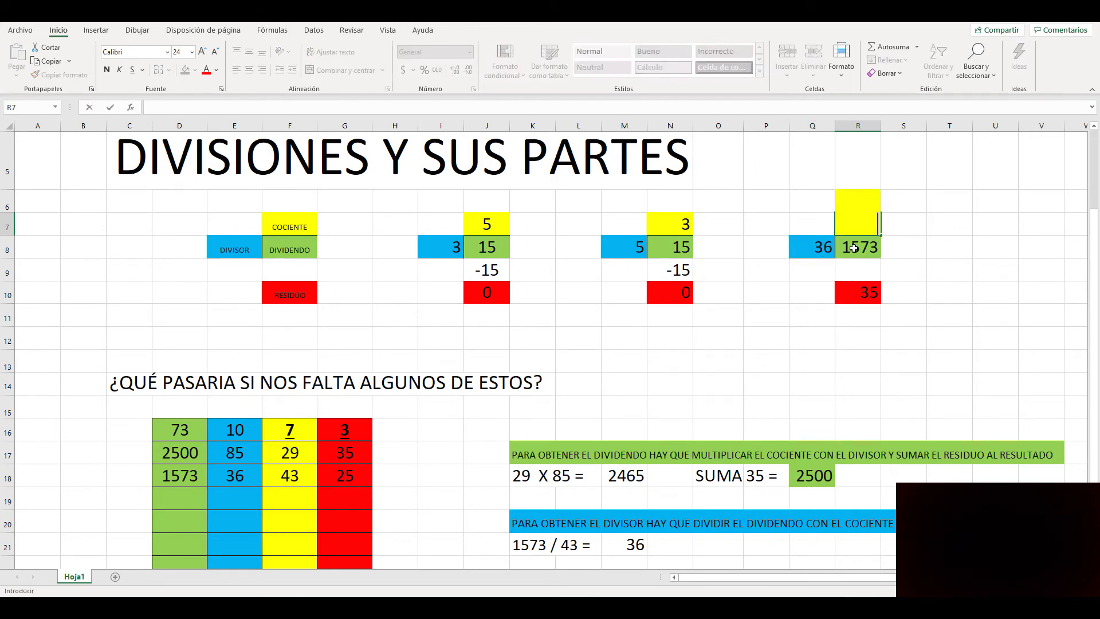
pyautogui.press('Return')
pyautogui.press('Up')
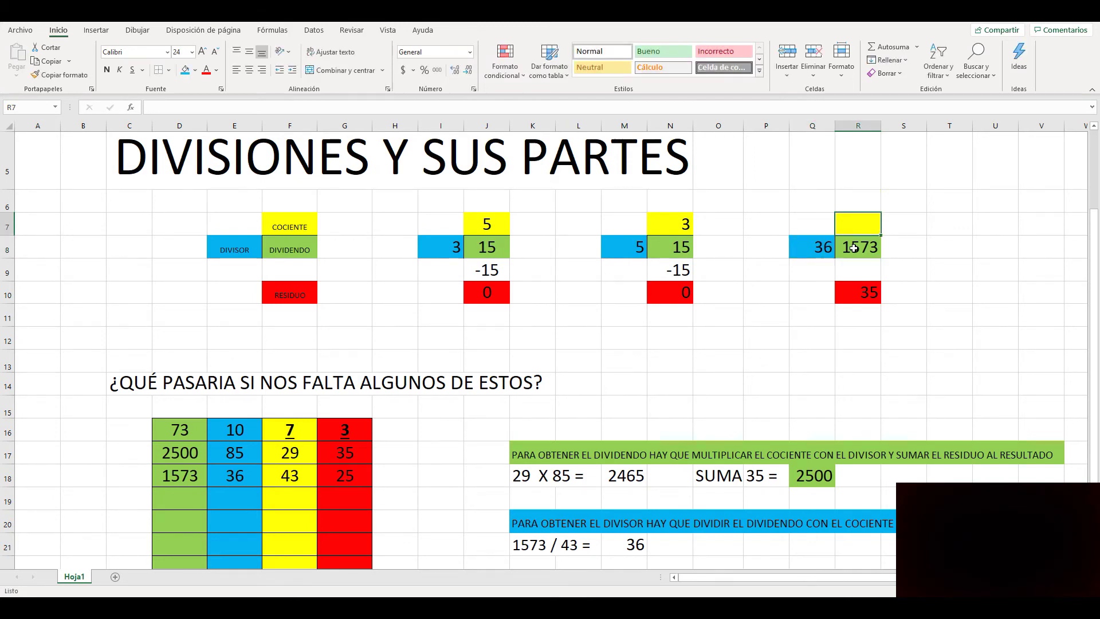
pyautogui.write('43')
pyautogui.press('Return')
pyautogui.press('Return')
pyautogui.press('Return')
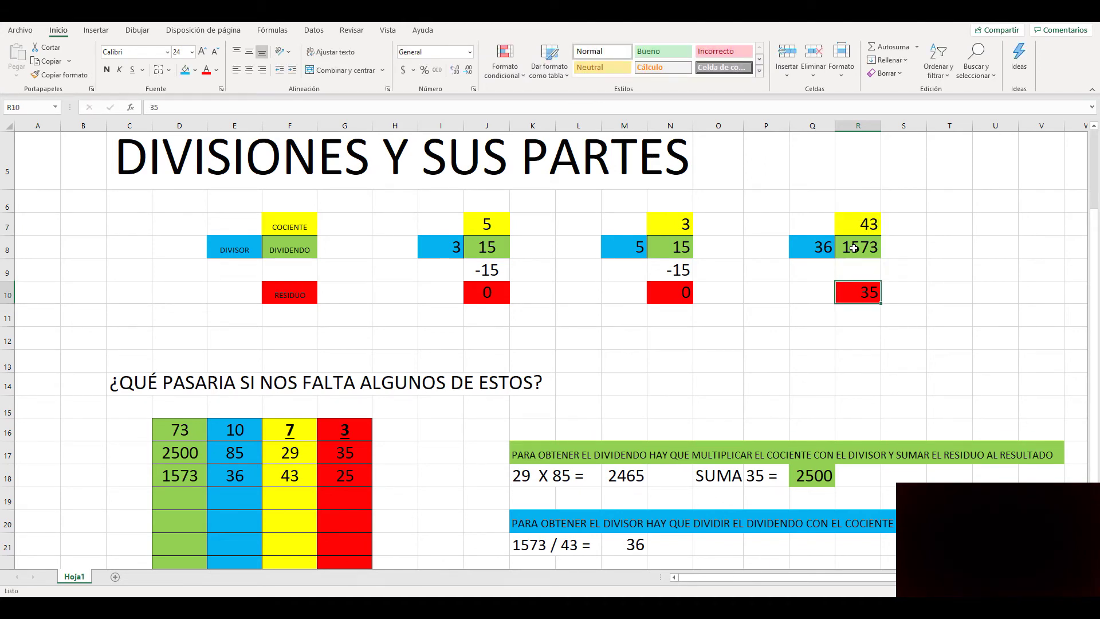
pyautogui.write('25')
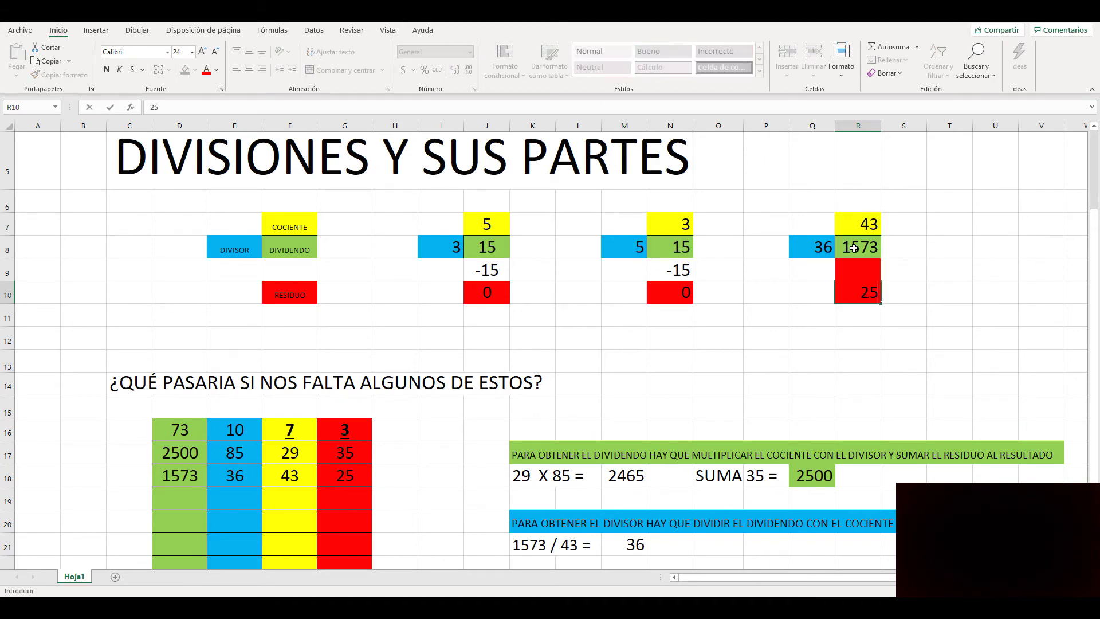
pyautogui.press('Return')
pyautogui.press('Up')
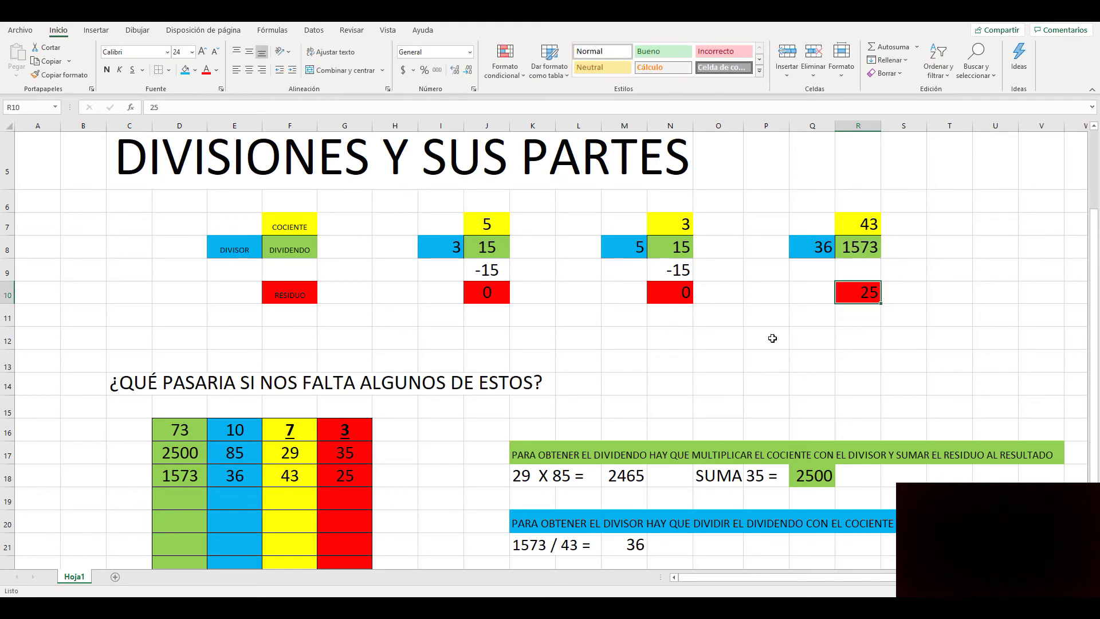
# Switch to the Windows Calculator and divide 1573 by 36 to check the quotient.
pyautogui.click(577, 596)
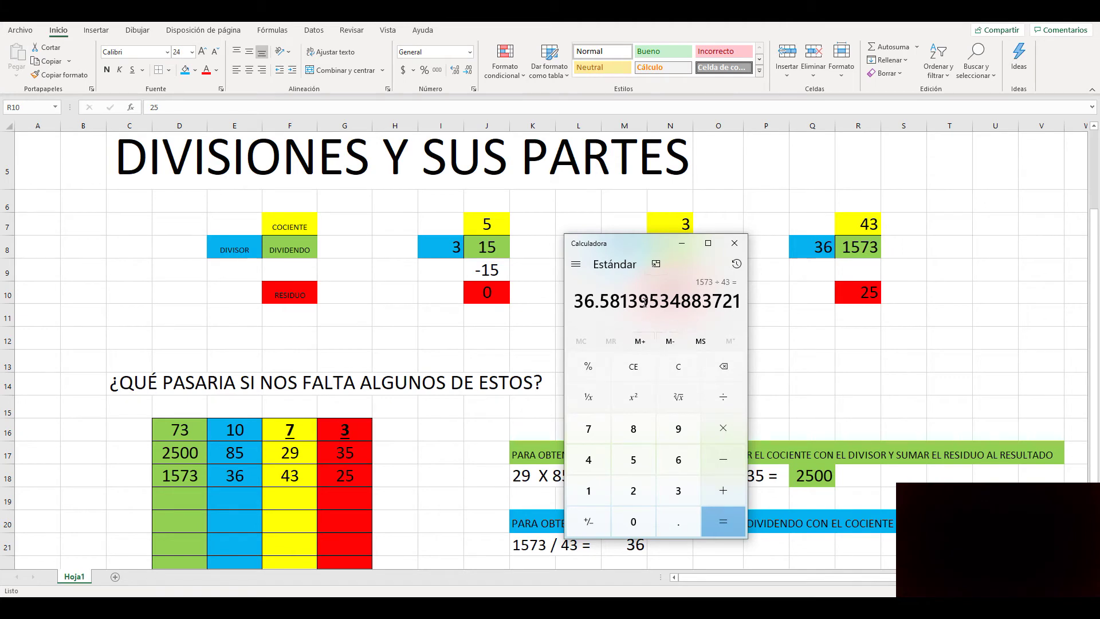
pyautogui.click(680, 367)
pyautogui.click(589, 490)
pyautogui.click(633, 460)
pyautogui.click(588, 428)
pyautogui.click(679, 494)
pyautogui.click(726, 397)
pyautogui.click(678, 491)
pyautogui.click(683, 467)
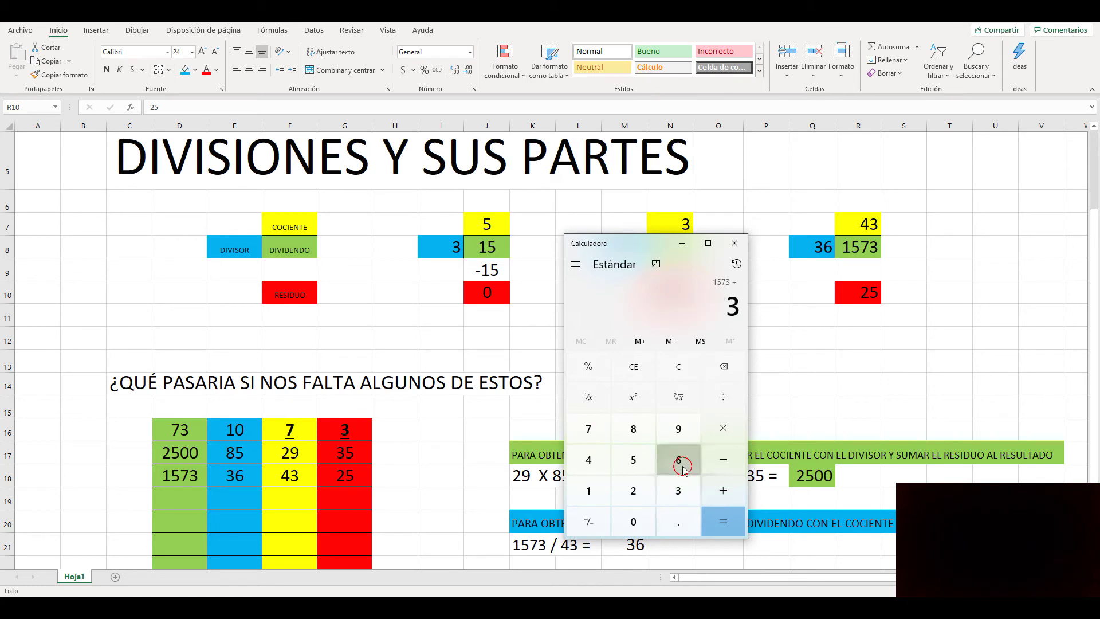
pyautogui.click(723, 521)
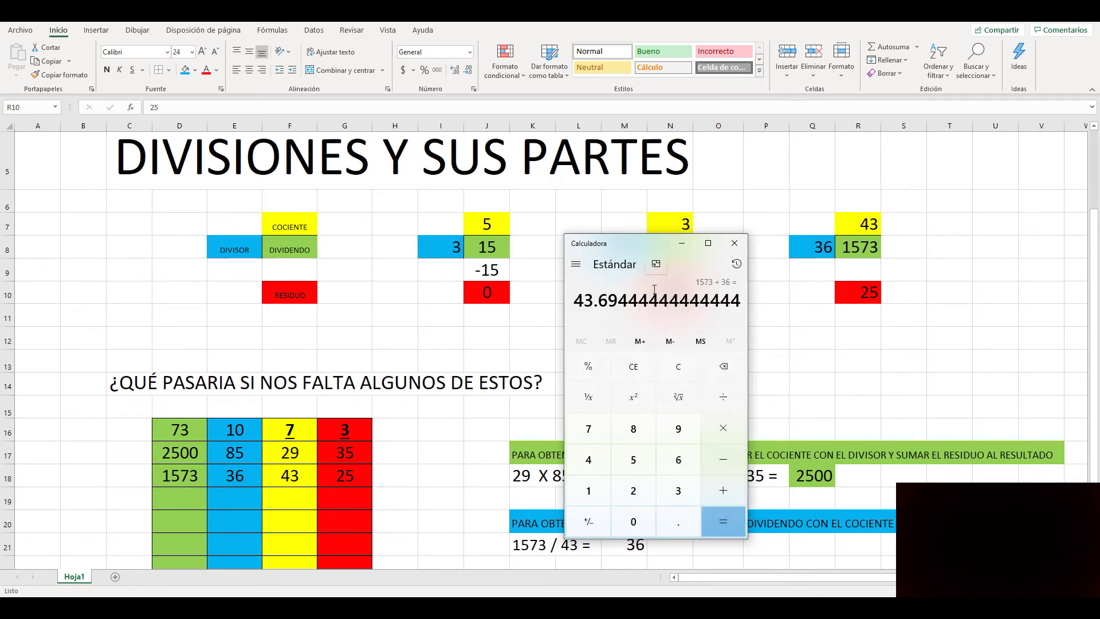
# Check the remainder by multiplying the decimal part 0.694444 by 36, and close the calculator.
pyautogui.click(687, 373)
pyautogui.click(679, 521)
pyautogui.click(683, 453)
pyautogui.click(678, 429)
pyautogui.click(590, 460)
pyautogui.doubleClick(595, 462)
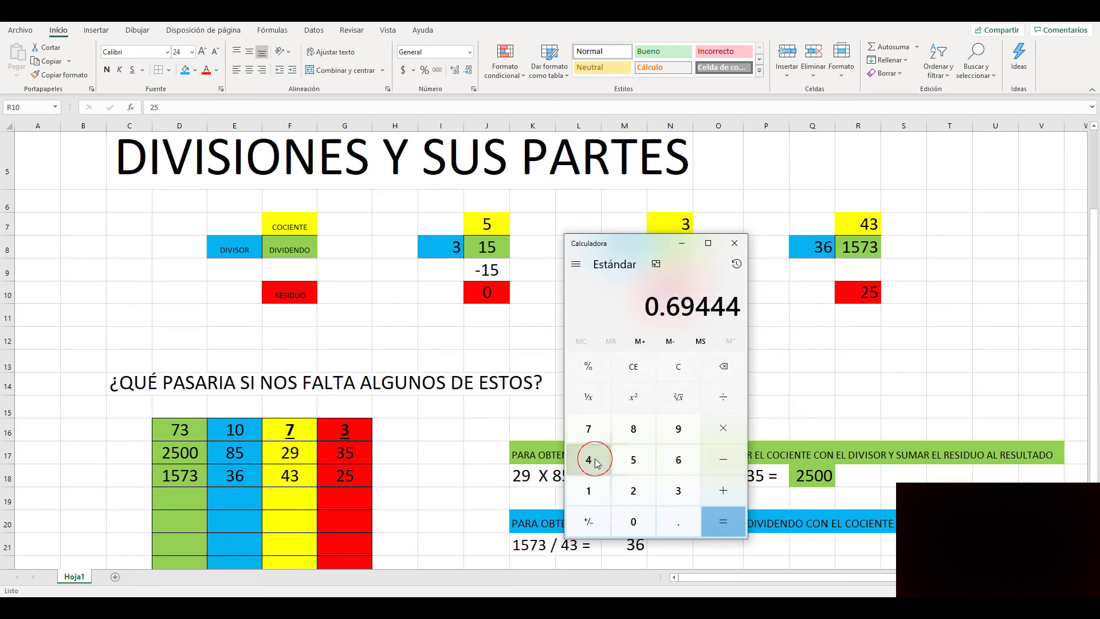
pyautogui.click(594, 461)
pyautogui.click(718, 426)
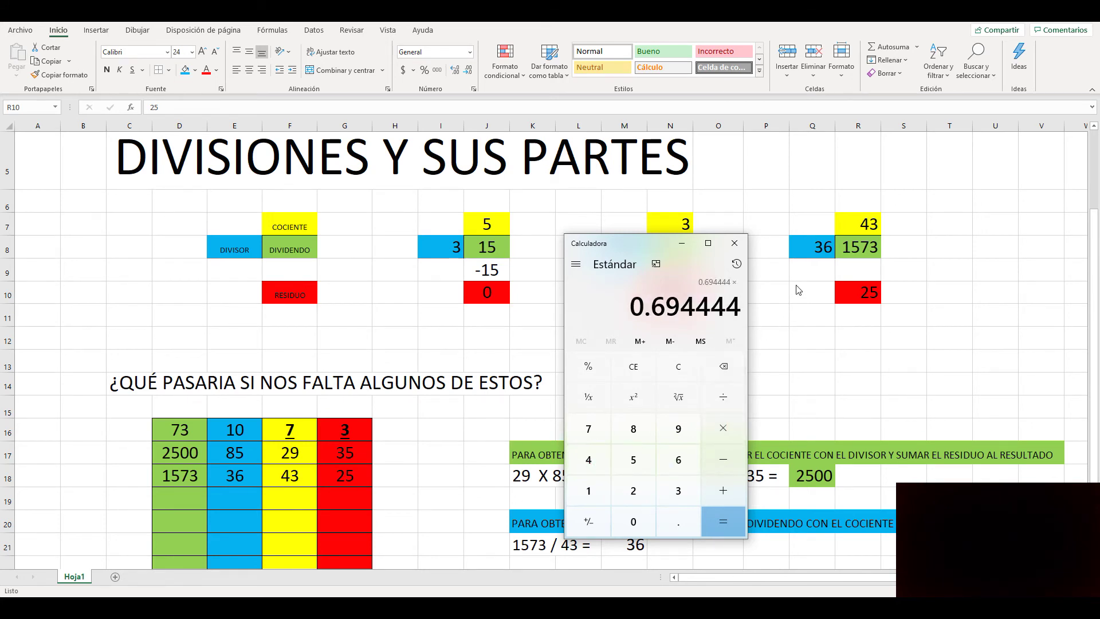
pyautogui.click(678, 491)
pyautogui.click(678, 459)
pyautogui.click(724, 523)
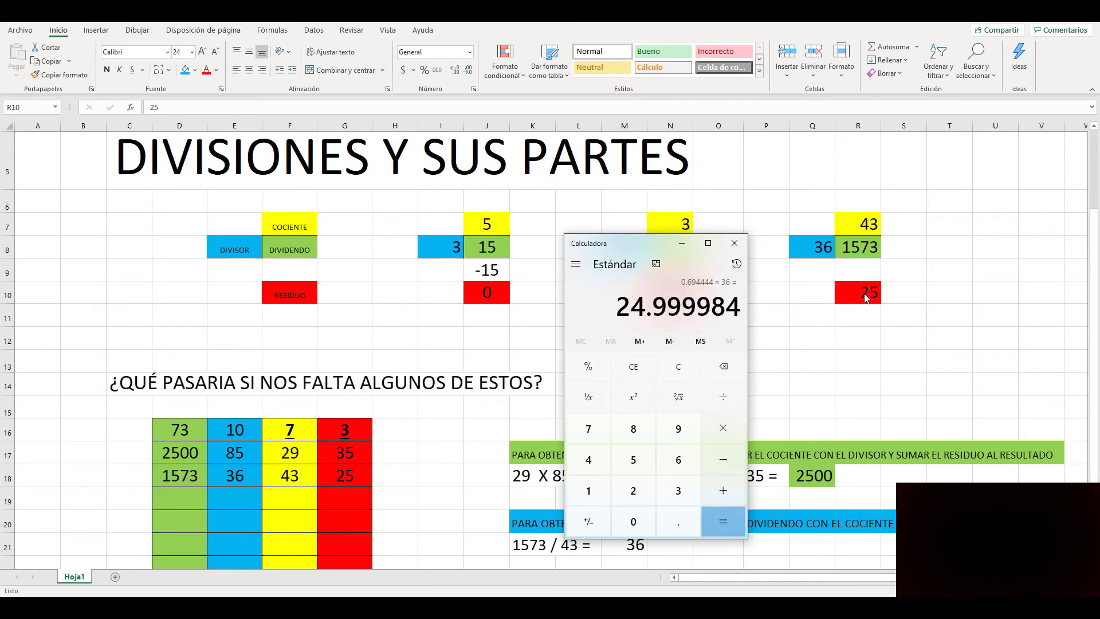
pyautogui.click(729, 245)
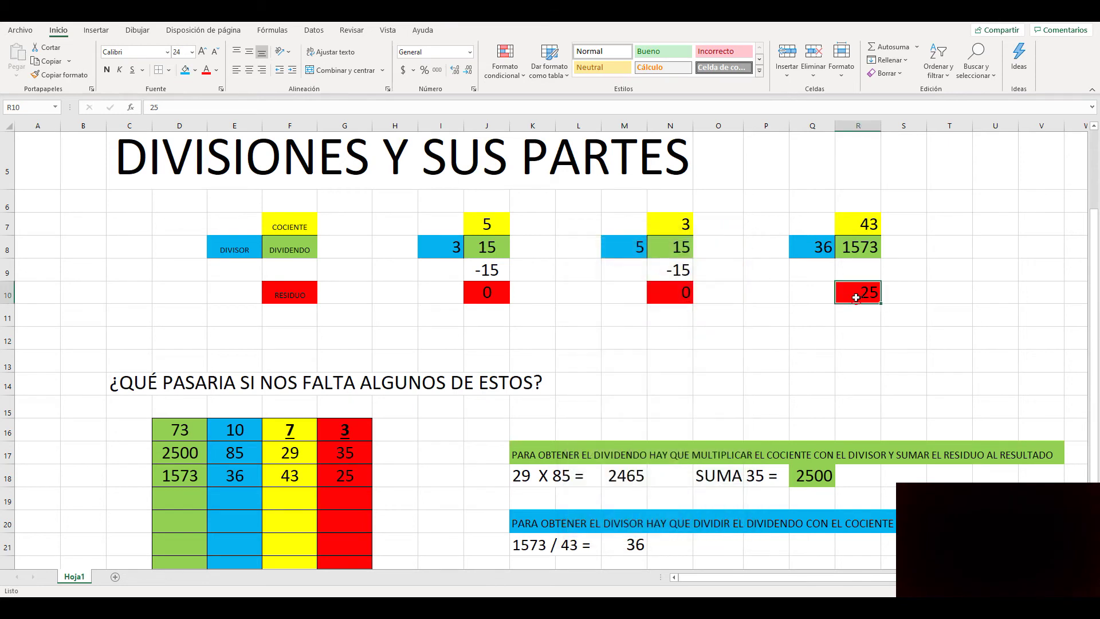
# Move the red remainder cell with 25 from R10 down to R13.
pyautogui.hotkey('ctrl', 'c')
pyautogui.click(859, 367)
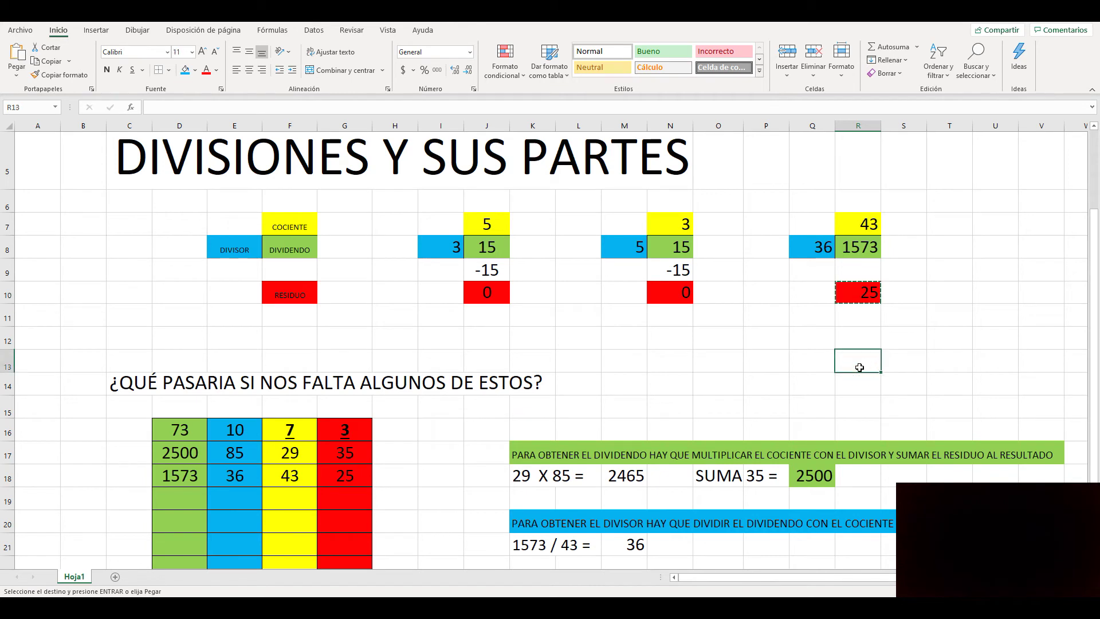
pyautogui.press('Return')
pyautogui.click(860, 293)
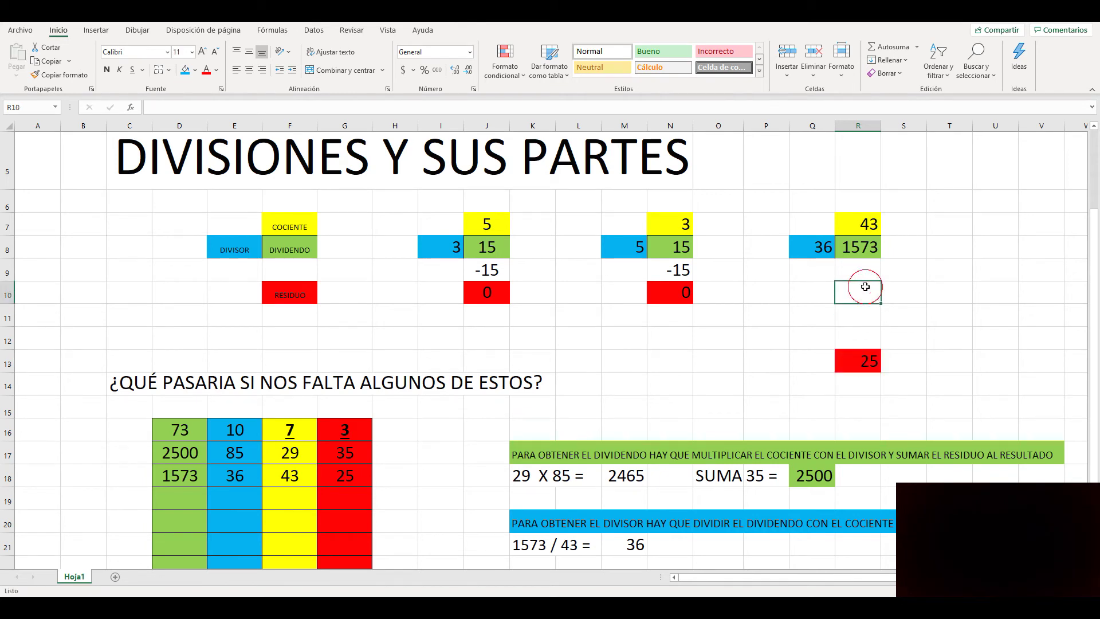
# Enter -12 in R9 and 37 in R10 as working values below the dividend 1573.
pyautogui.click(875, 271)
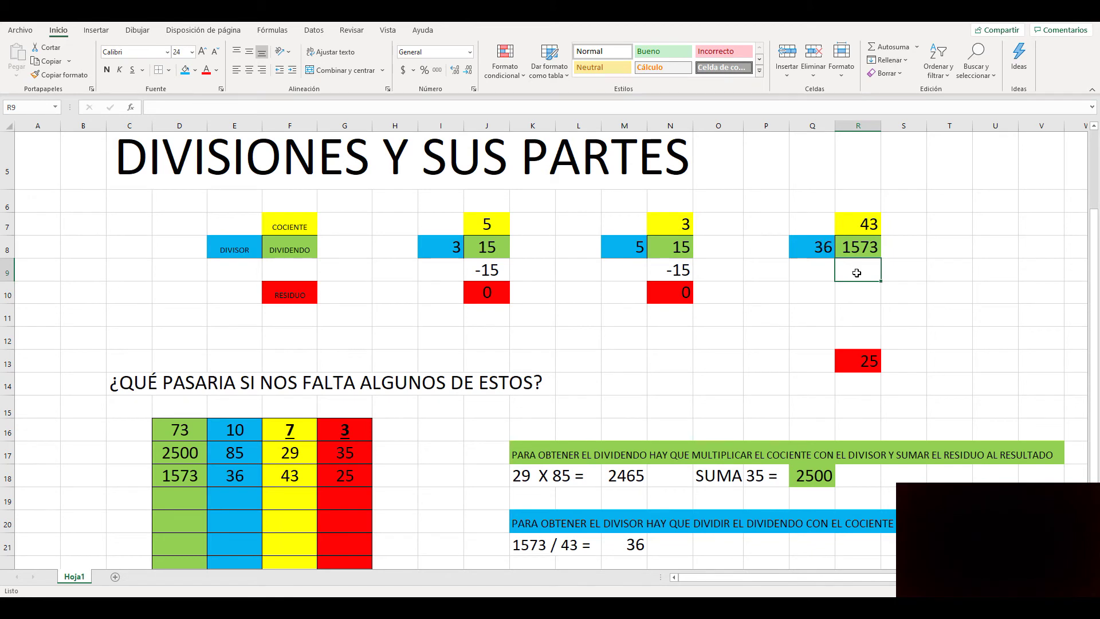
pyautogui.write('-12')
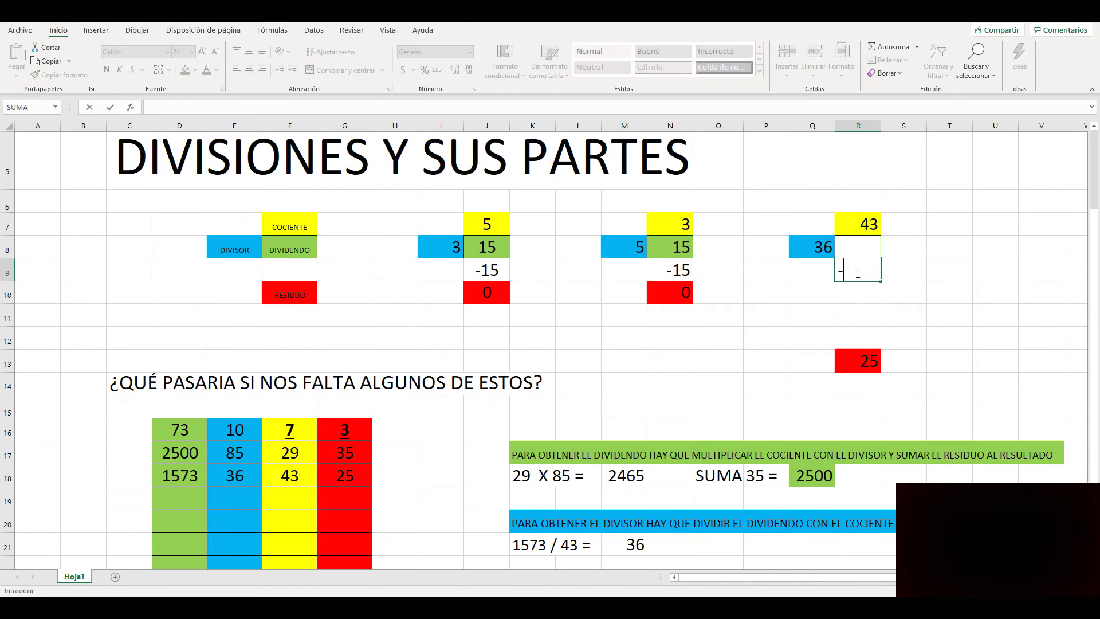
pyautogui.click(862, 299)
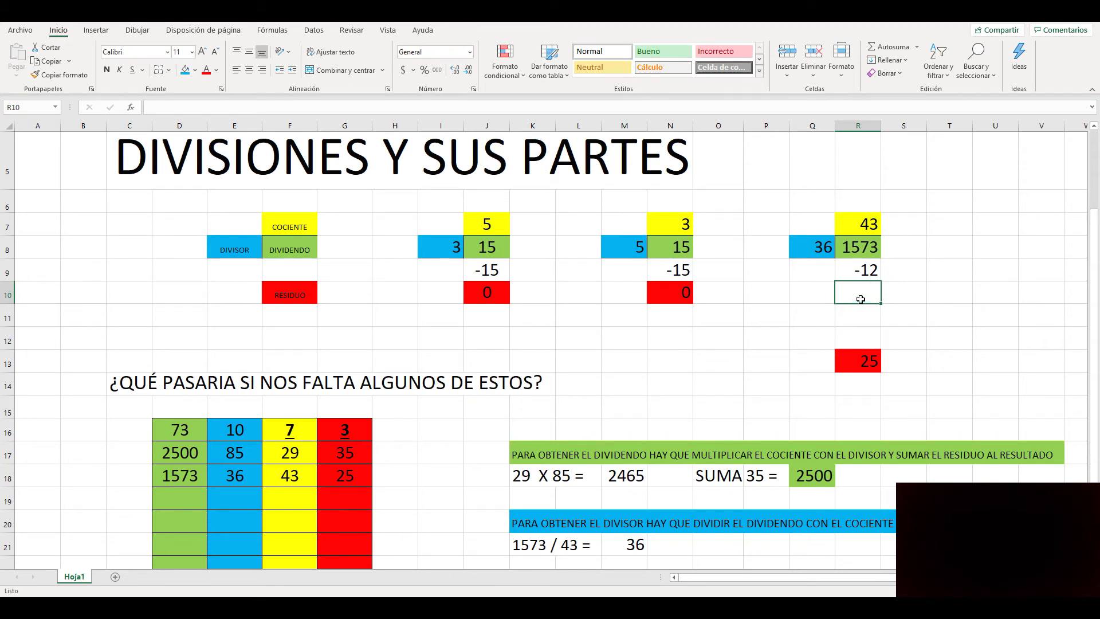
pyautogui.write('37')
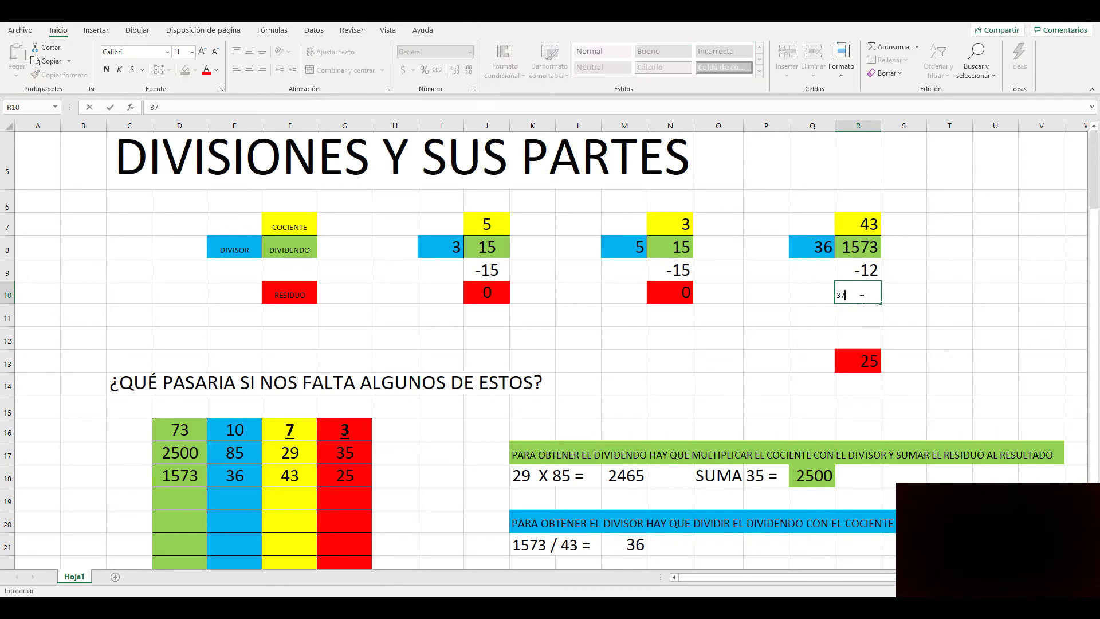
pyautogui.click(865, 319)
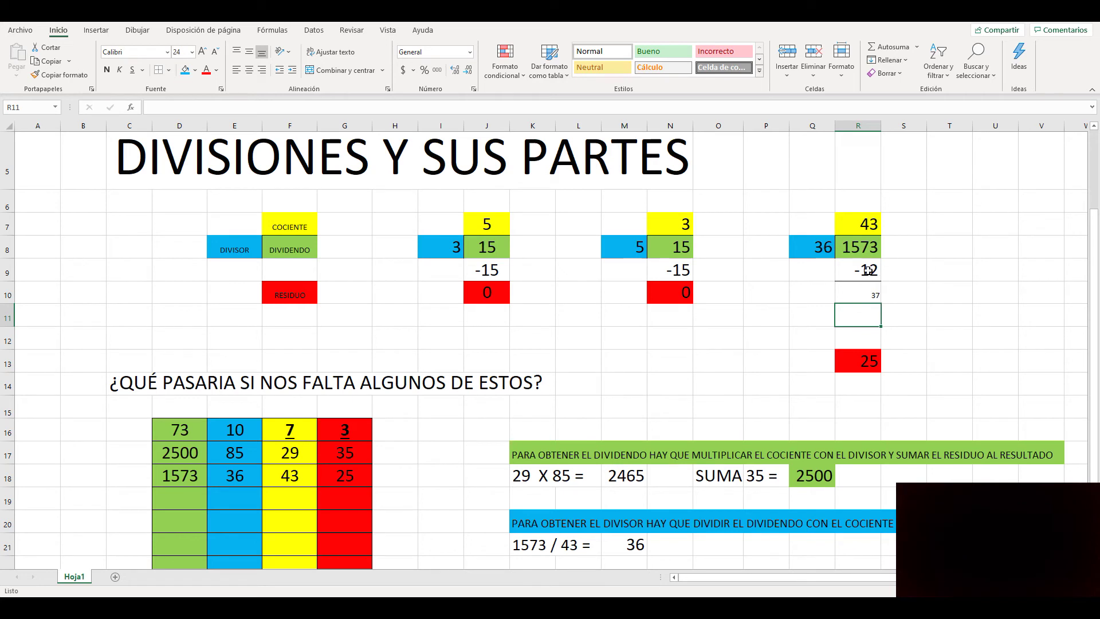
# Clear the working values from R9 and R10 below the dividend.
pyautogui.click(868, 271)
pyautogui.press('BackSpace')
pyautogui.press('Return')
pyautogui.press('BackSpace')
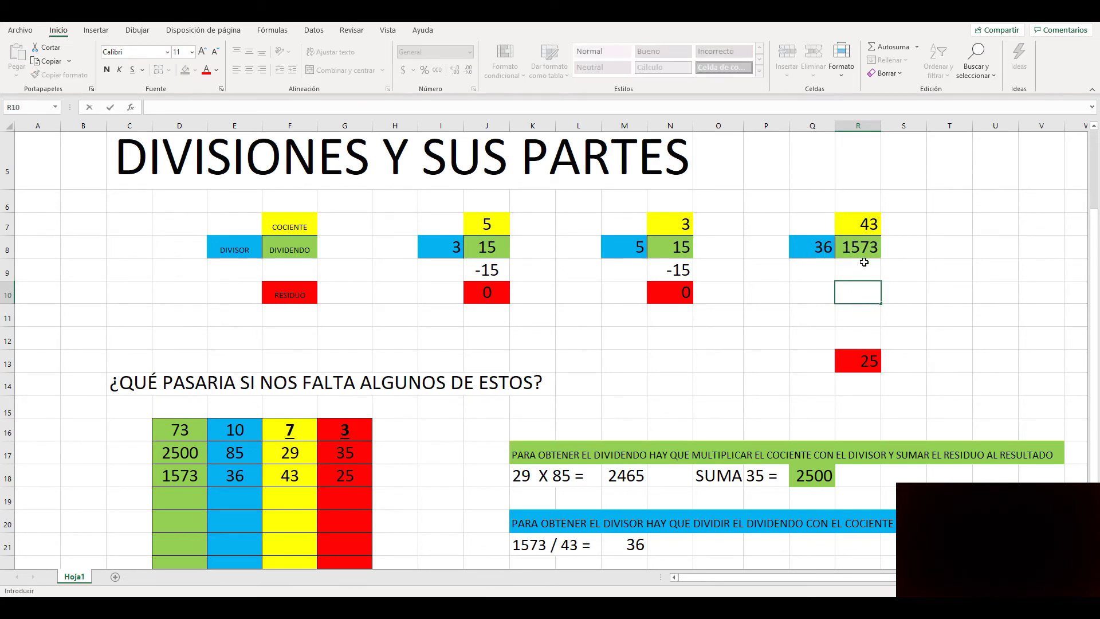
# Enter 4 in R9 directly below the dividend 1573.
pyautogui.click(869, 278)
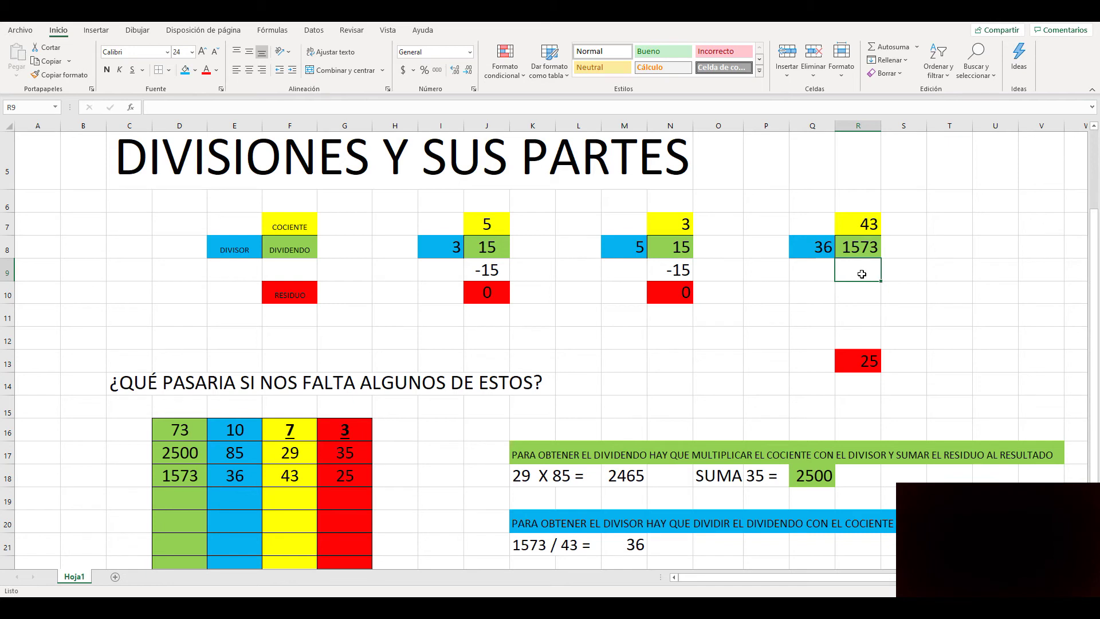
pyautogui.write('4')
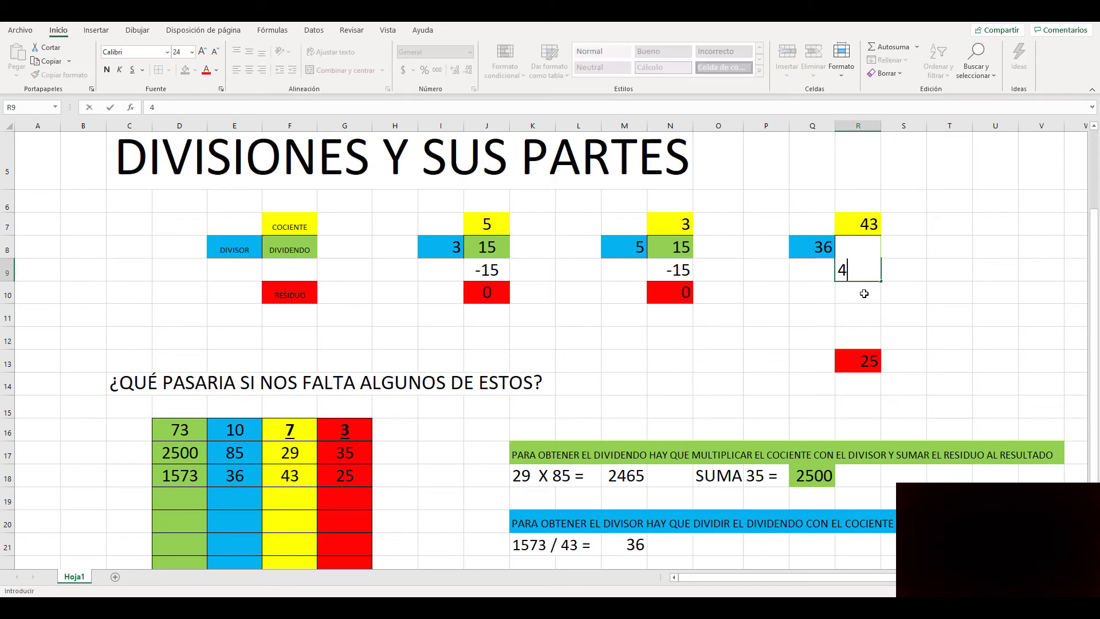
pyautogui.hotkey('ctrl', 'Return')
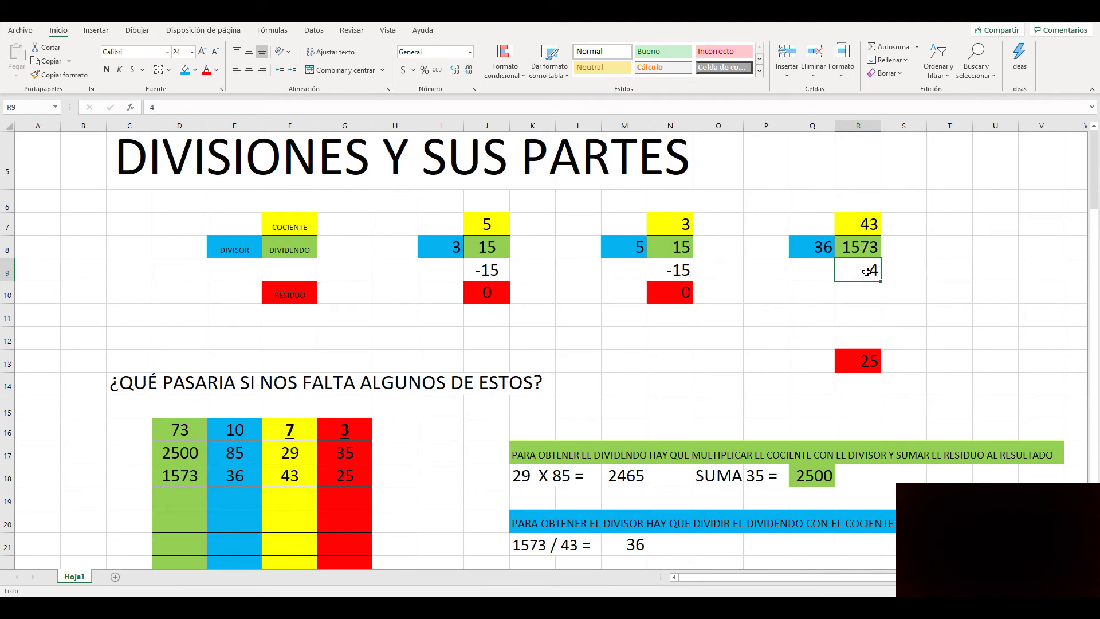
# Replace the value in R9 below the dividend 1573 with -144.
pyautogui.write('144')
pyautogui.press('BackSpace')
pyautogui.press('BackSpace')
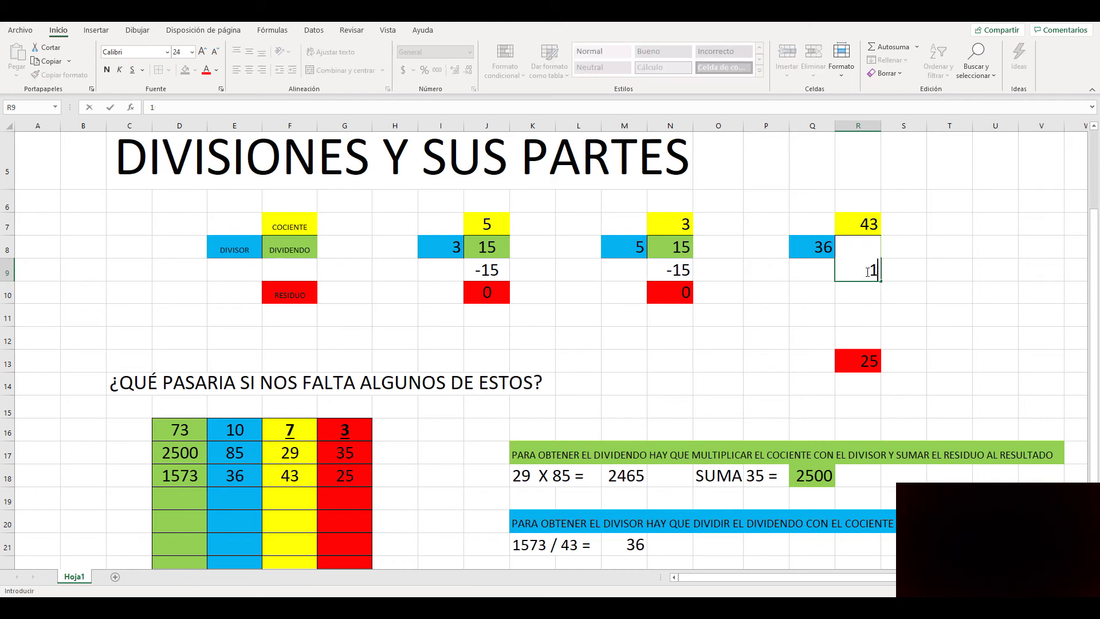
pyautogui.write('-144')
pyautogui.press('Return')
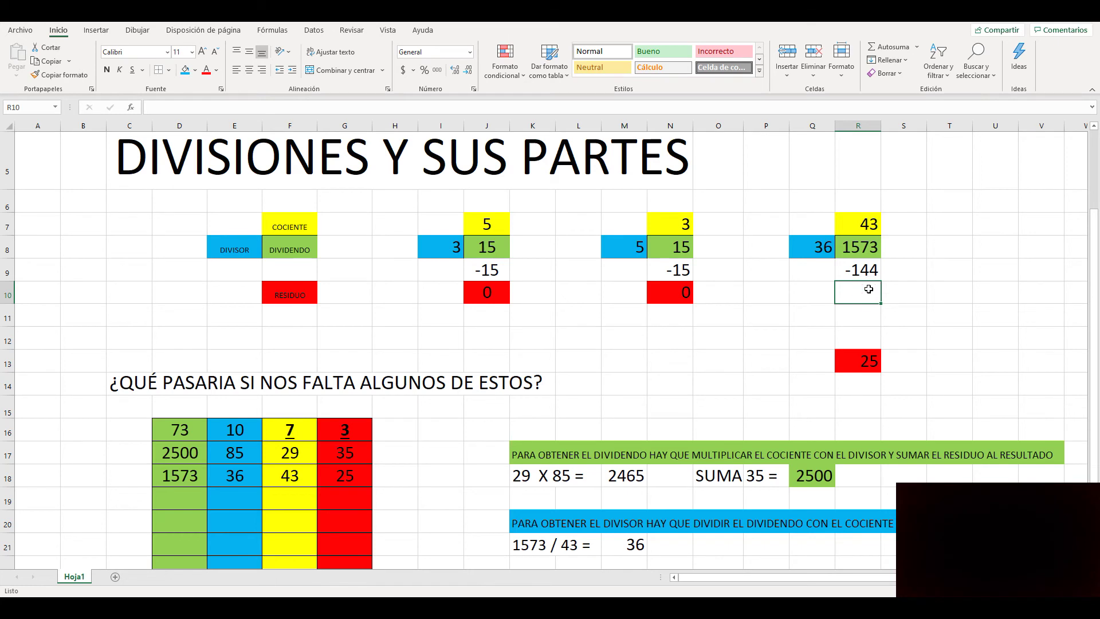
# Enter 93 in R10 as the partial remainder below -144.
pyautogui.write('9')
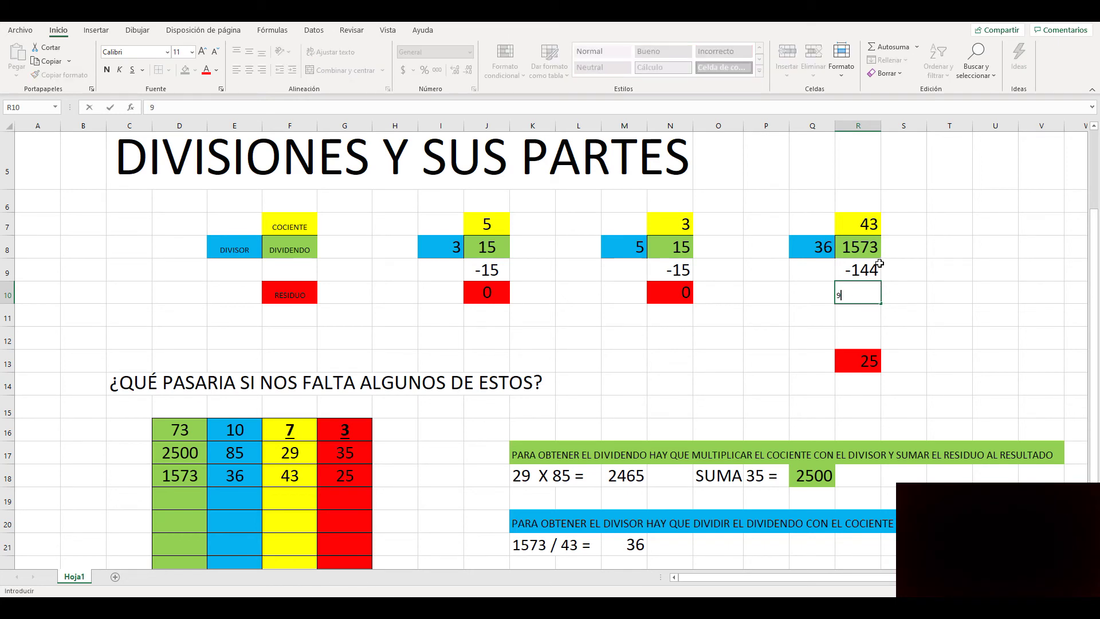
pyautogui.write('3')
pyautogui.click(911, 333)
# Enlarge the font of R10 to 24 points to match the rest of the division.
pyautogui.click(874, 296)
pyautogui.click(202, 52)
pyautogui.click(202, 52)
pyautogui.click(202, 52)
pyautogui.click(202, 51)
pyautogui.click(202, 51)
pyautogui.click(202, 52)
pyautogui.click(202, 51)
pyautogui.click(884, 314)
pyautogui.click(868, 295)
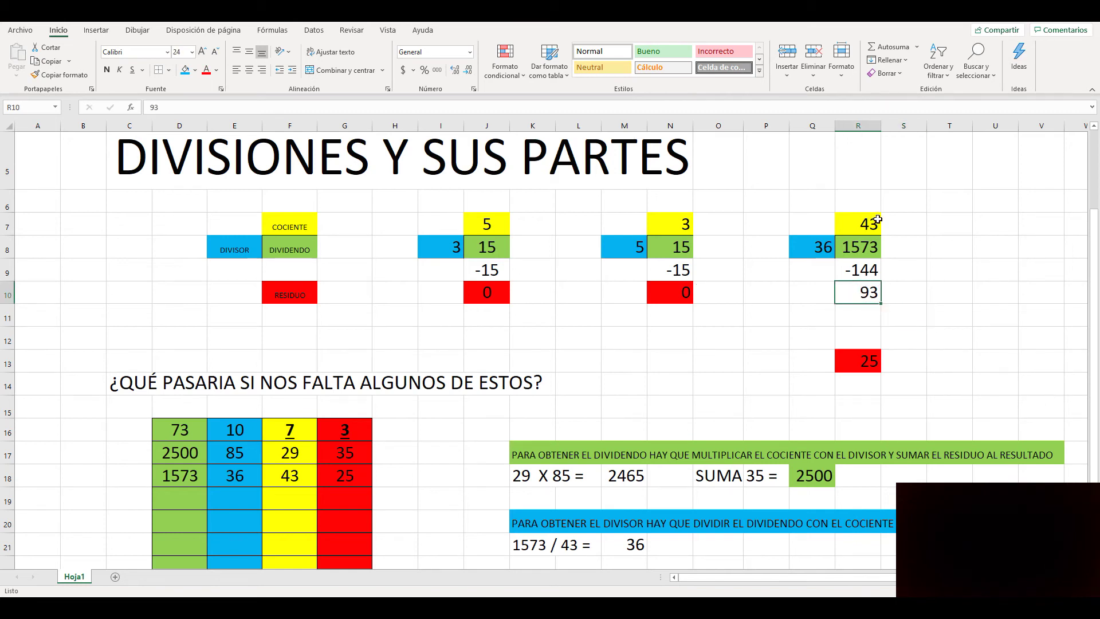
# Enter -108 in R11 as the second amount to subtract.
pyautogui.click(873, 311)
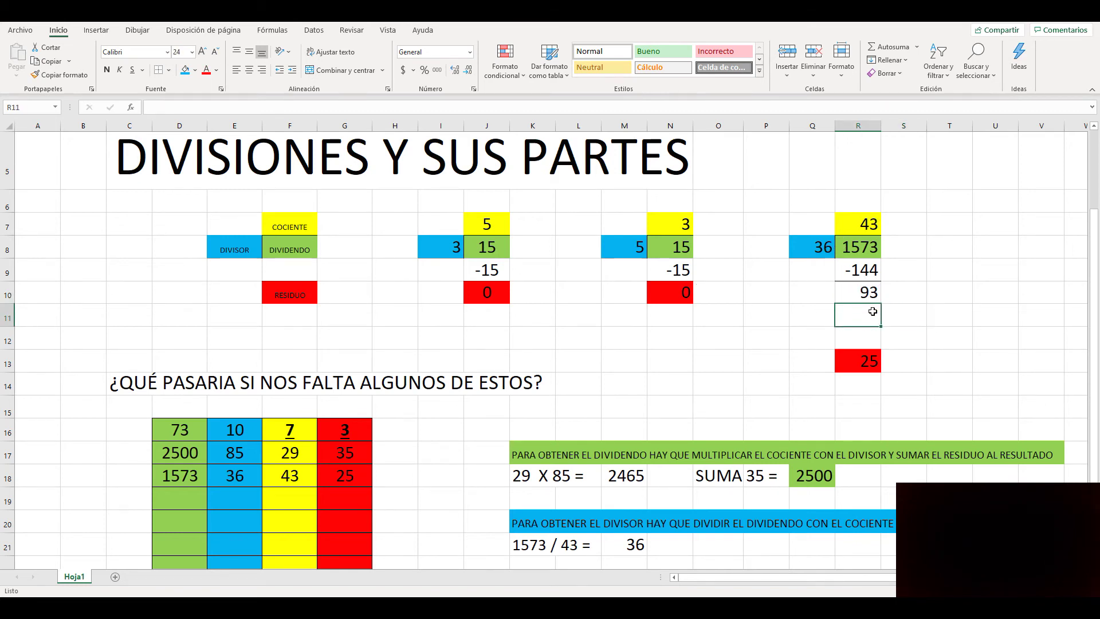
pyautogui.write('8')
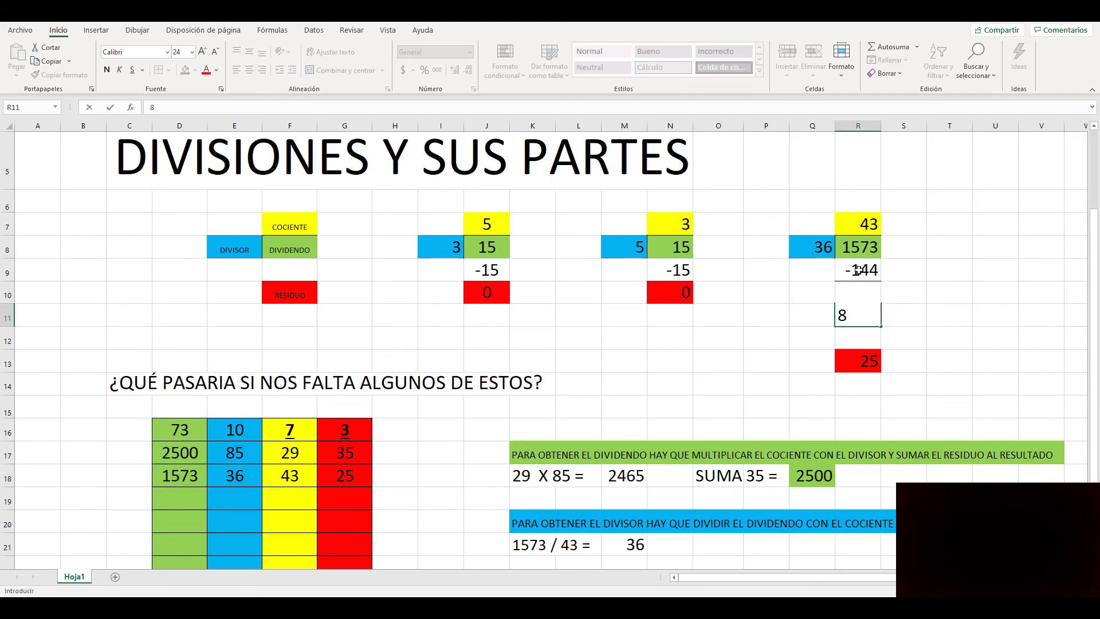
pyautogui.press('BackSpace')
pyautogui.write('108')
pyautogui.press('BackSpace')
pyautogui.press('BackSpace')
pyautogui.press('BackSpace')
pyautogui.write('-108')
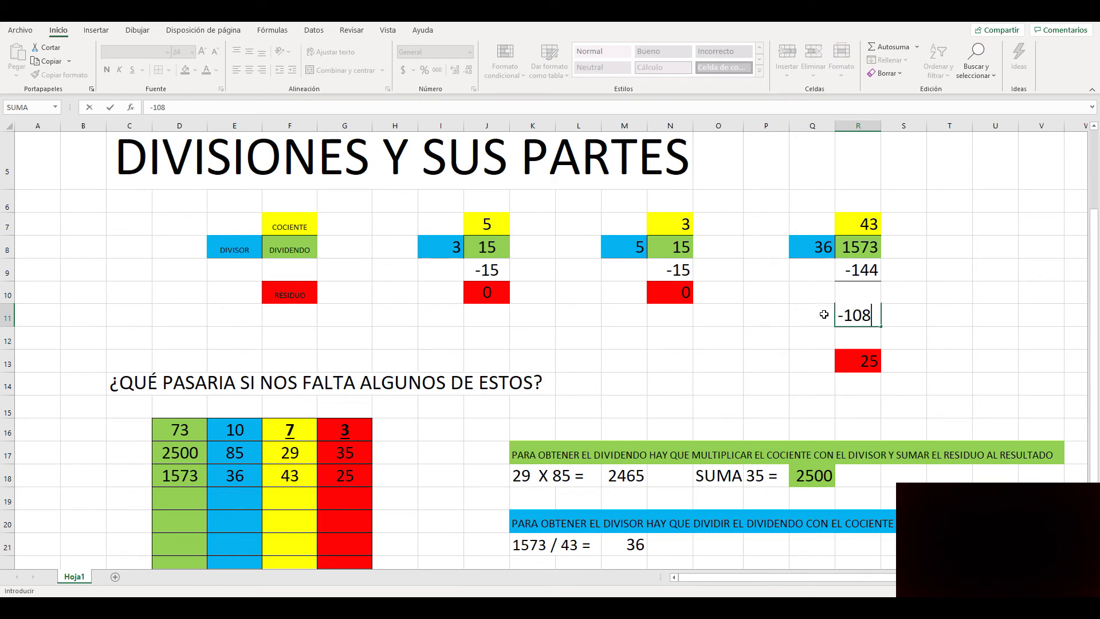
pyautogui.press('Return')
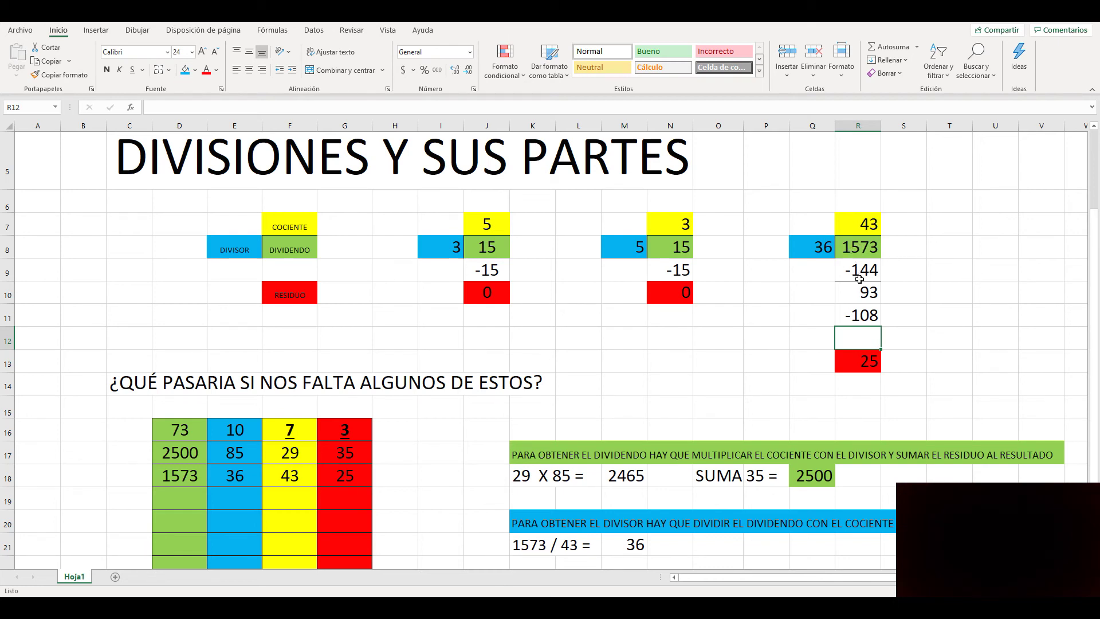
# Clear the partial remainder in R10 and the subtraction value in R11.
pyautogui.click(864, 296)
pyautogui.press('Delete')
pyautogui.click(871, 314)
pyautogui.press('Delete')
pyautogui.click(899, 292)
# Enter 133 in R10 and -108 in R11 as the next lines of the division of 1573 by 36.
pyautogui.click(873, 293)
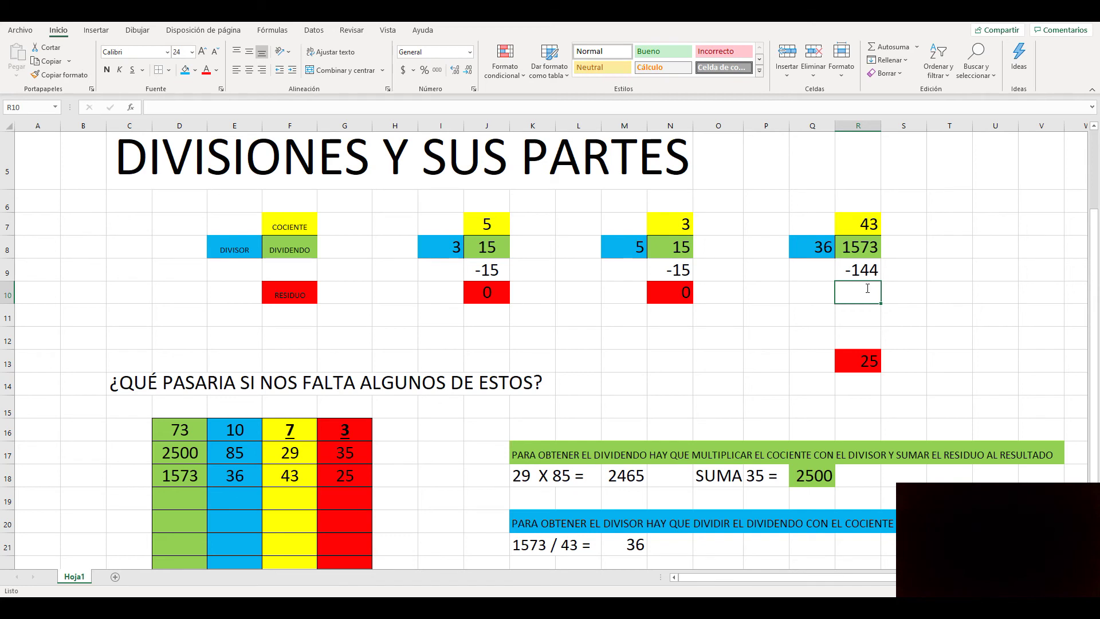
pyautogui.write('133')
pyautogui.click(876, 316)
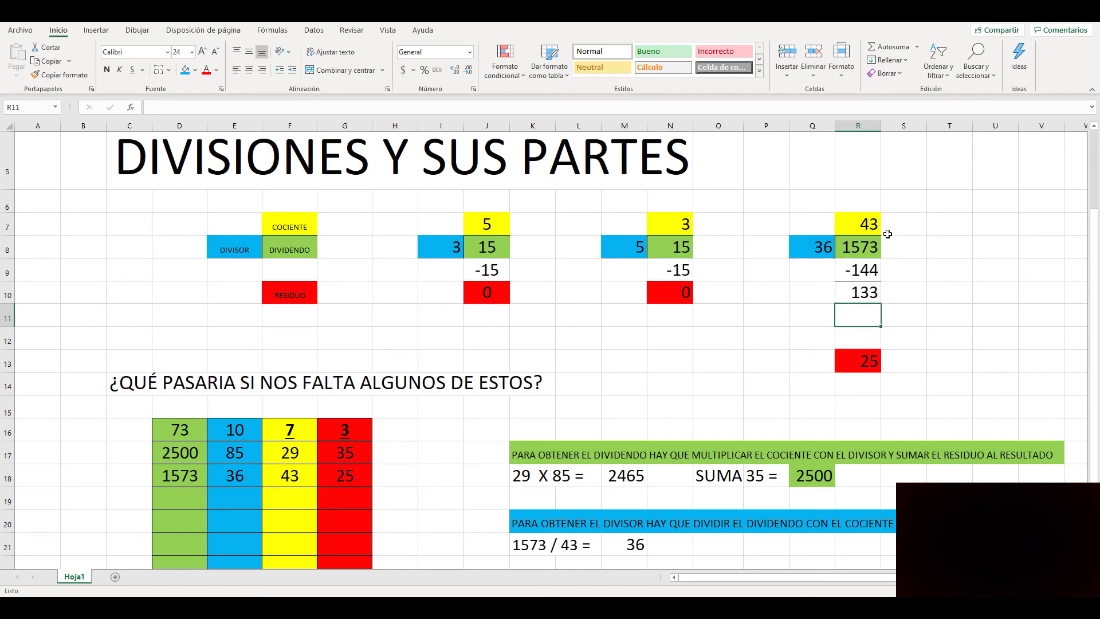
pyautogui.write('108')
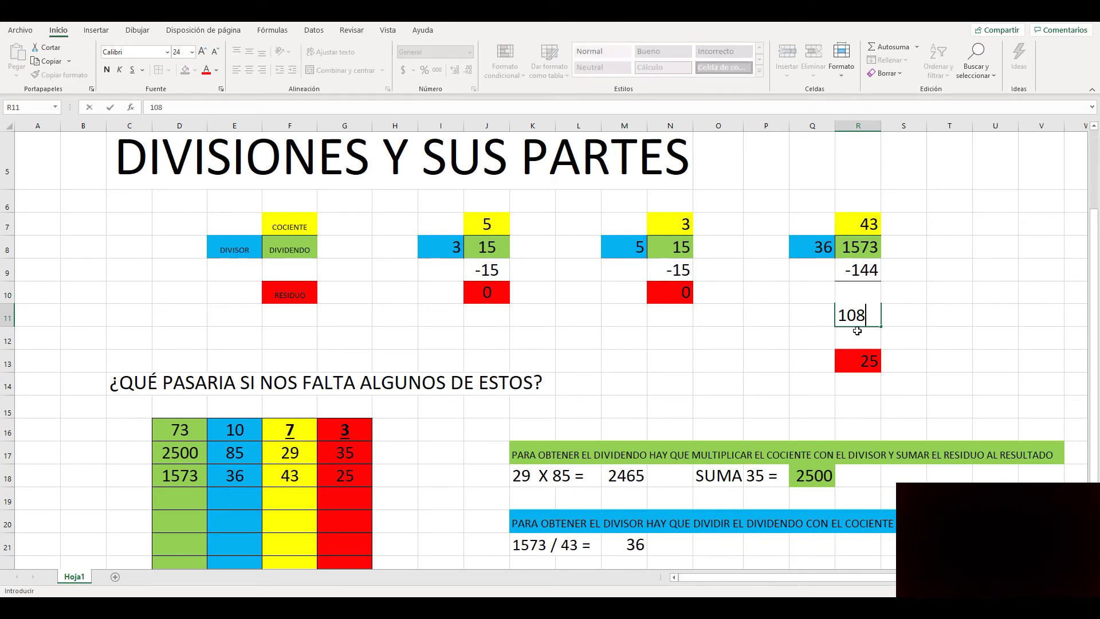
pyautogui.press('Return')
pyautogui.click(852, 319)
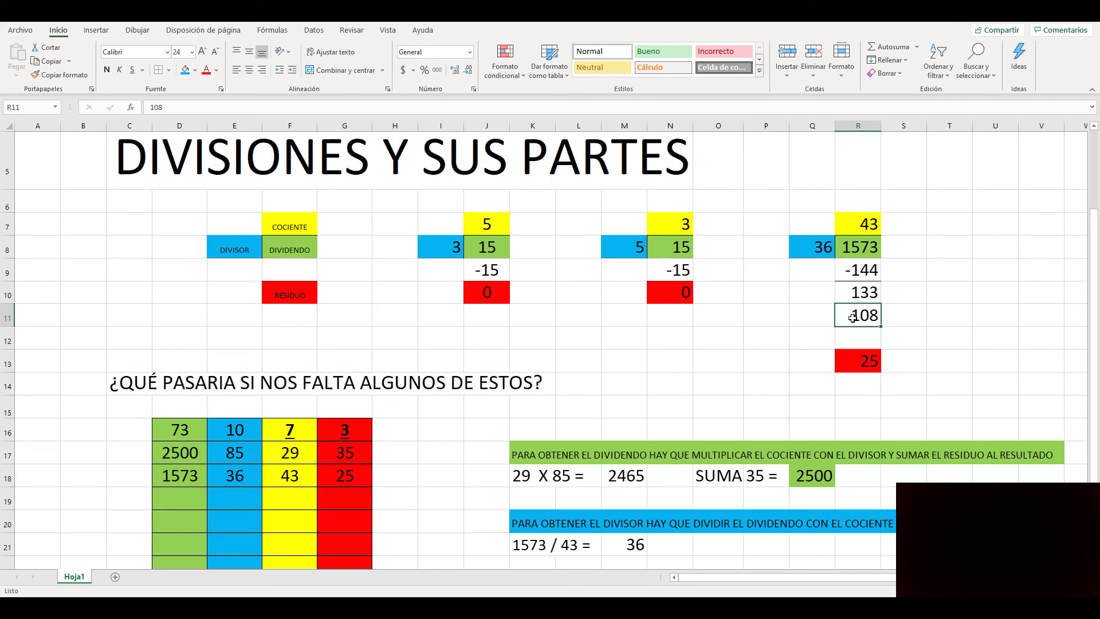
pyautogui.press('BackSpace')
pyautogui.write('-108')
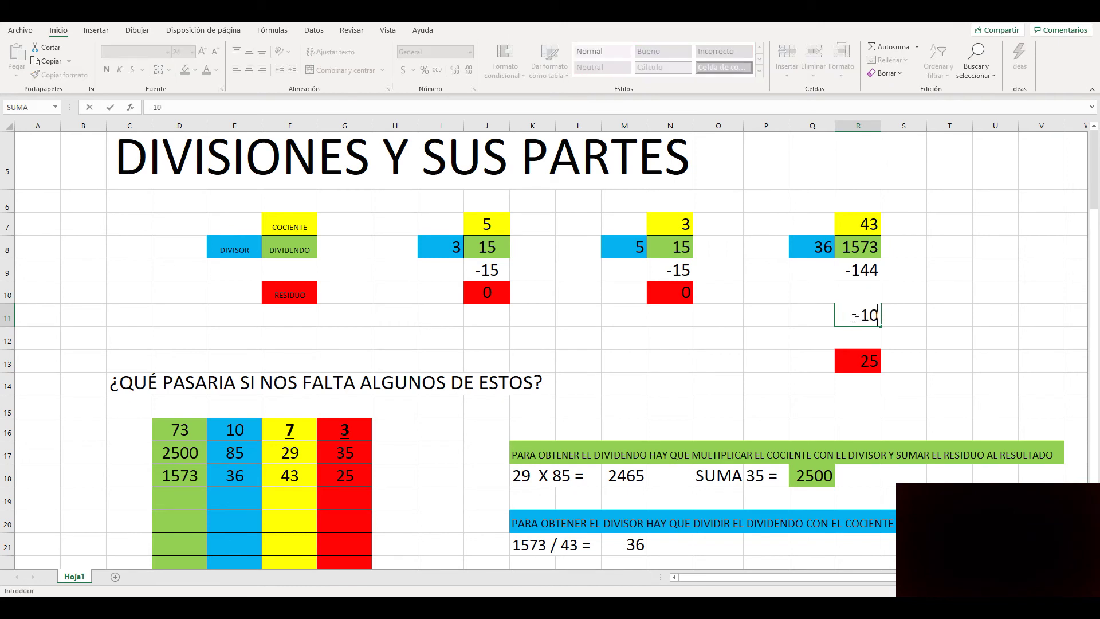
pyautogui.click(858, 339)
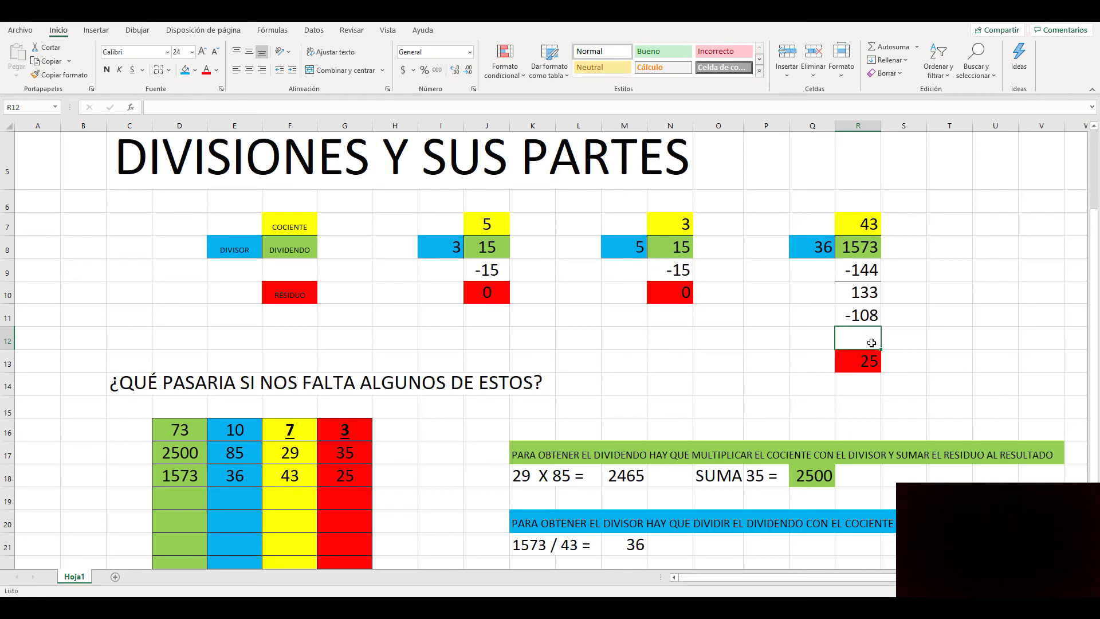
# Move the red remainder cell with 25 from R13 up to R12, directly below -108.
pyautogui.click(869, 364)
pyautogui.hotkey('ctrl', 'x')
pyautogui.click(869, 338)
pyautogui.hotkey('ctrl', 'v')
pyautogui.click(869, 364)
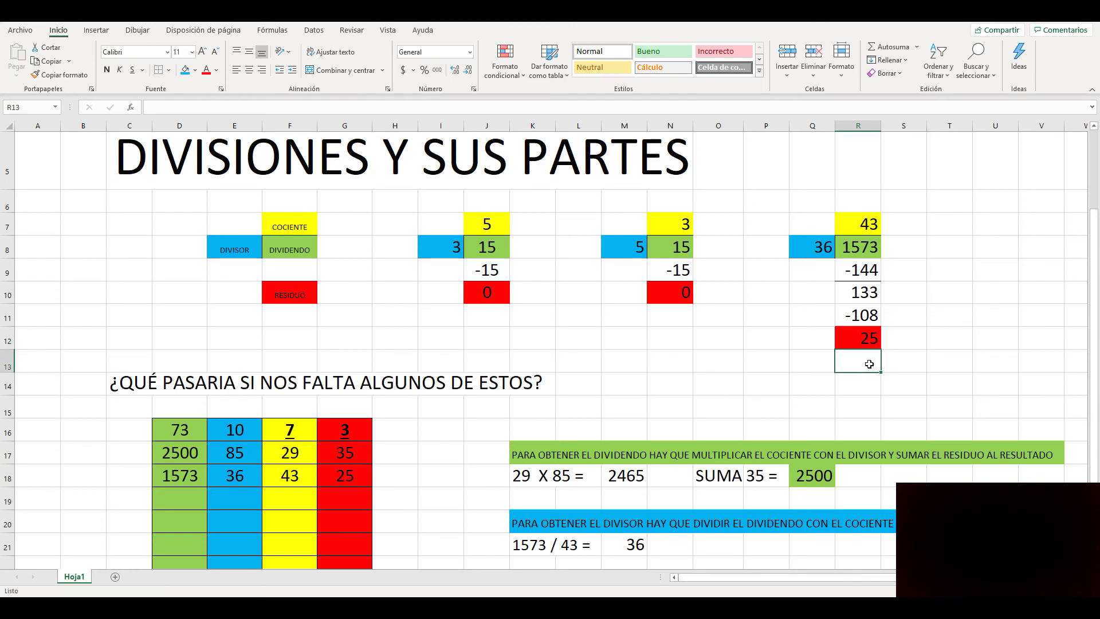
# Add a top border to the red remainder cell R12.
pyautogui.click(865, 335)
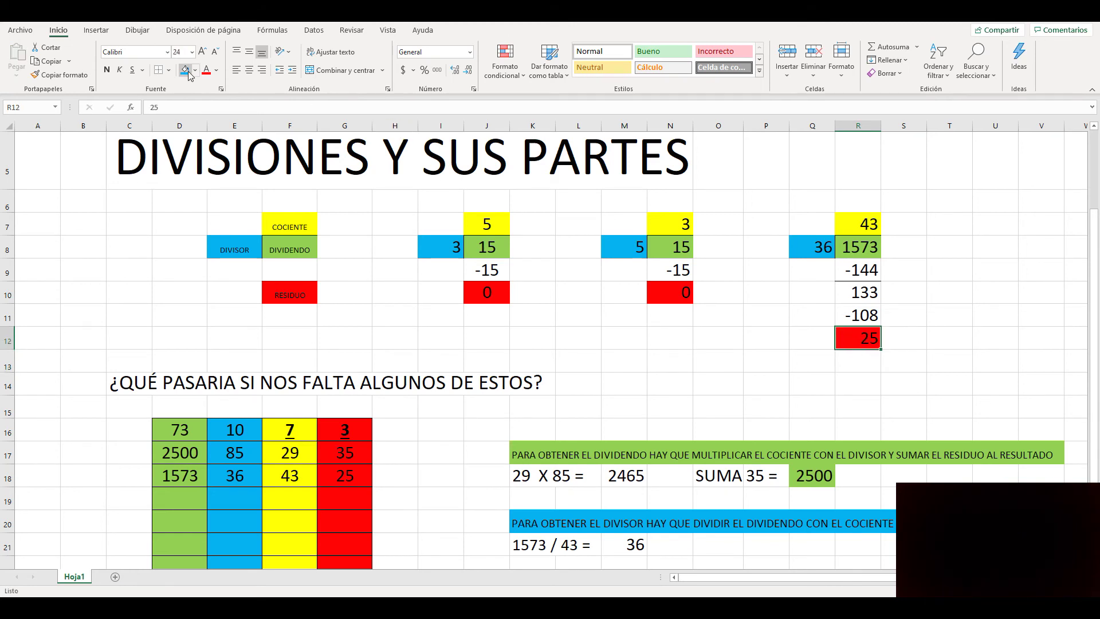
pyautogui.click(169, 71)
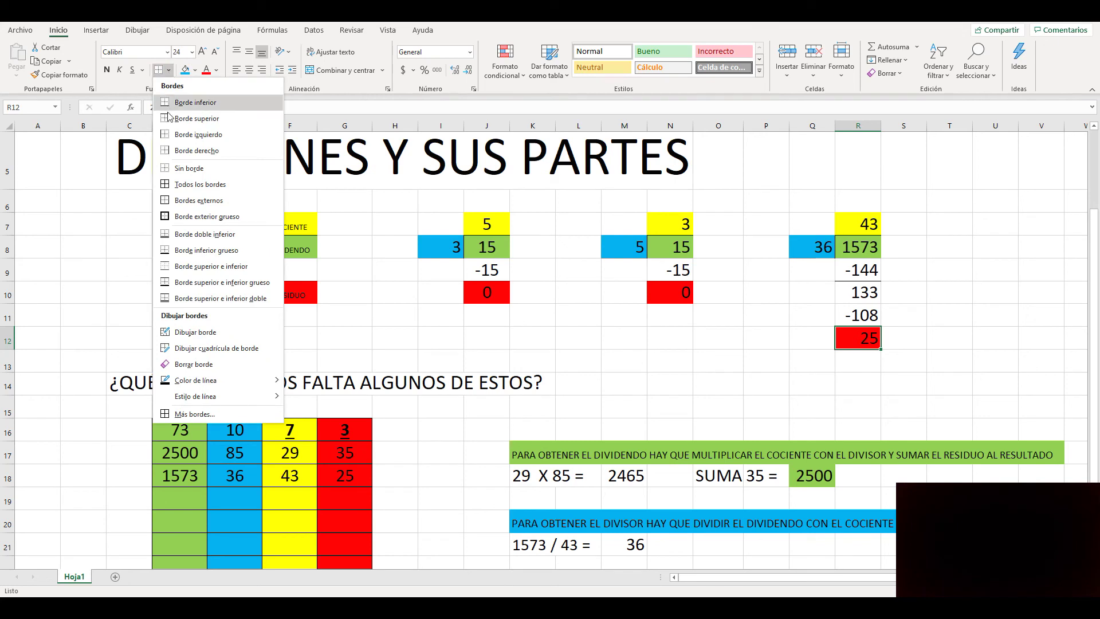
pyautogui.click(172, 115)
pyautogui.click(862, 393)
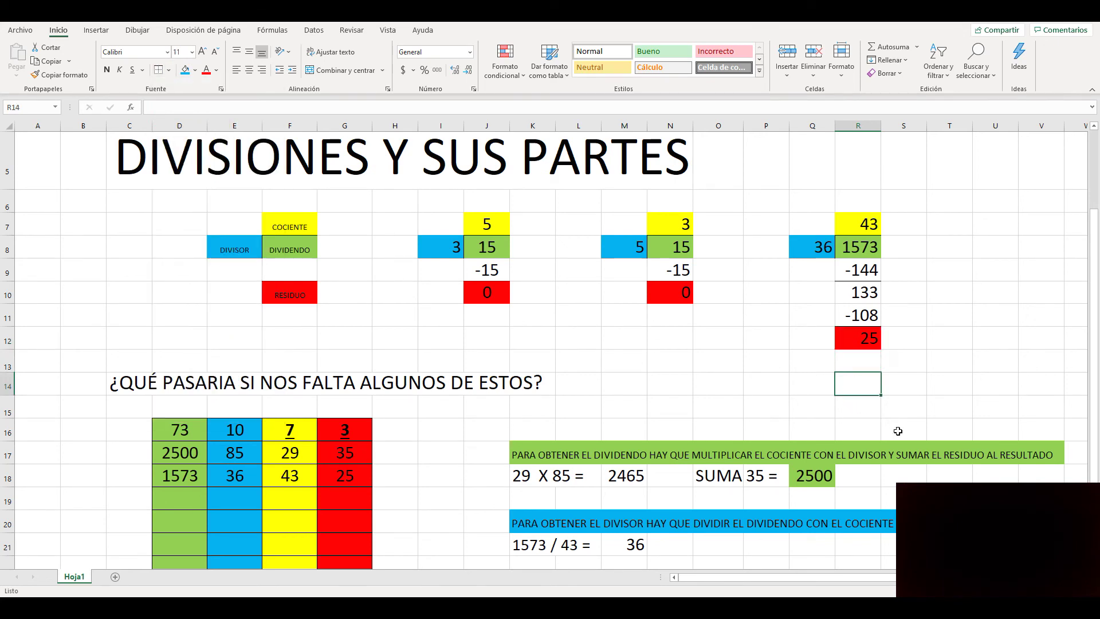
pyautogui.click(963, 397)
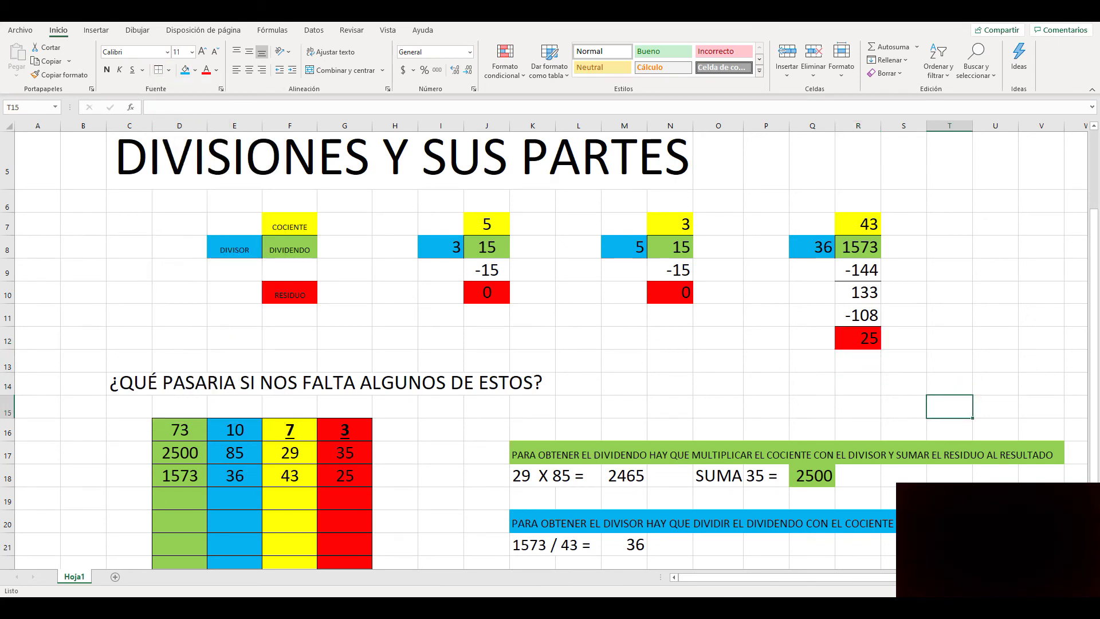
# Open the Windows Calculator and multiply 36 by 4 to check the first subtracted amount.
pyautogui.click(130, 595)
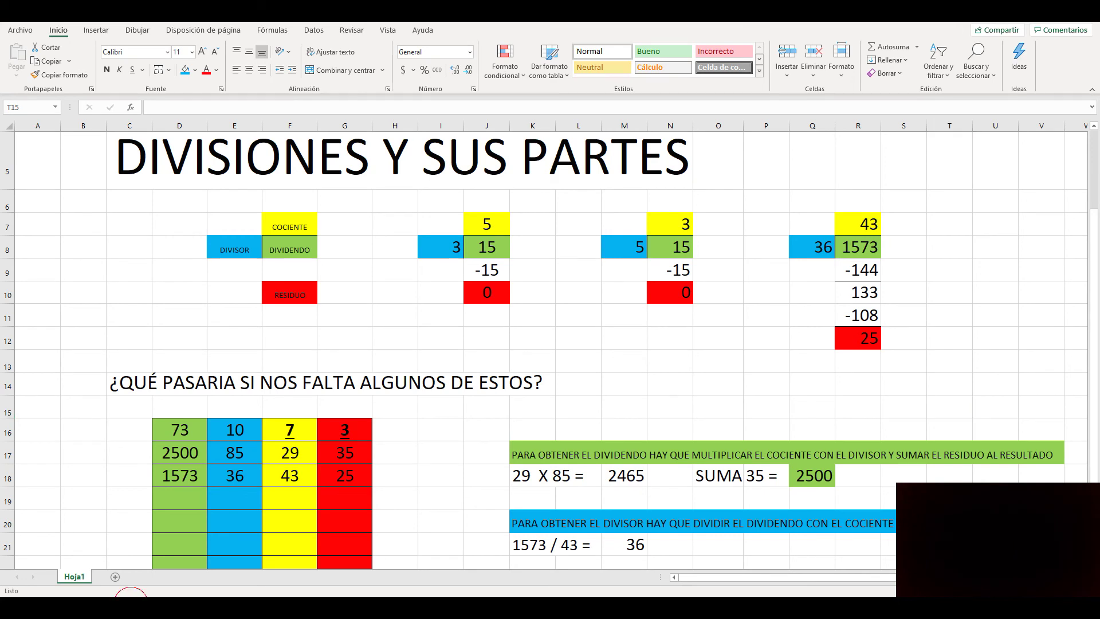
pyautogui.write('CALCU')
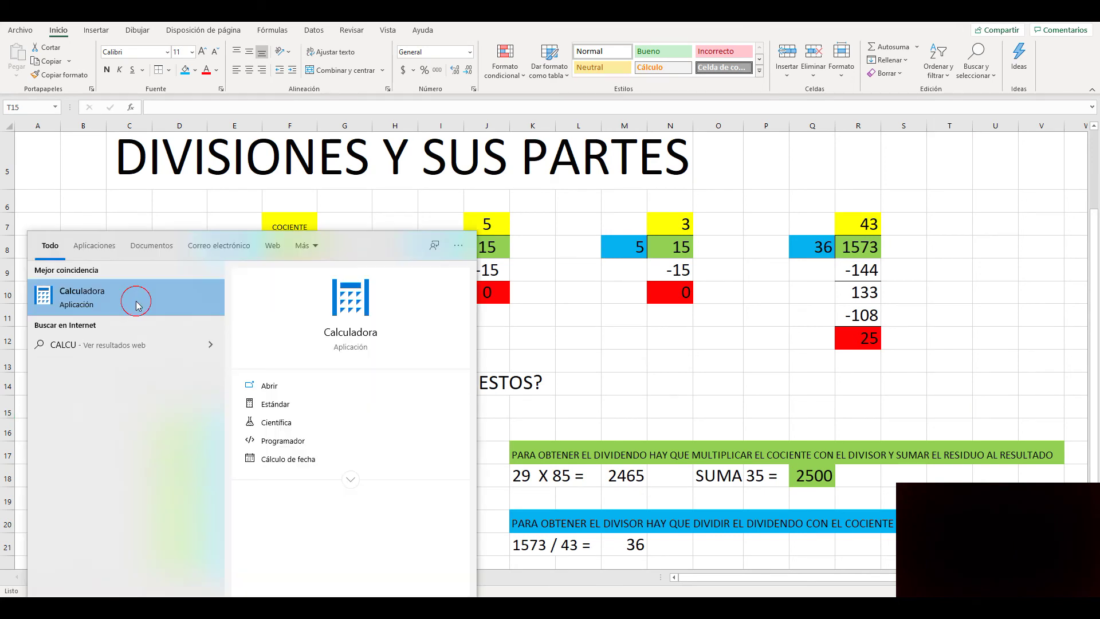
pyautogui.click(136, 303)
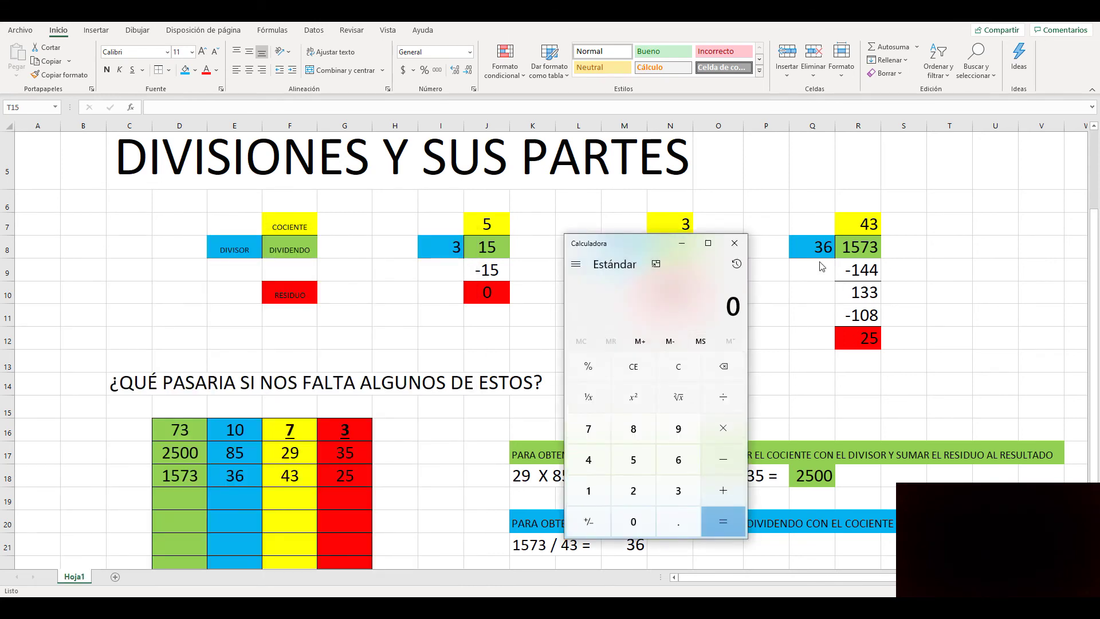
pyautogui.click(688, 498)
pyautogui.click(683, 465)
pyautogui.click(720, 427)
pyautogui.click(585, 465)
pyautogui.click(723, 522)
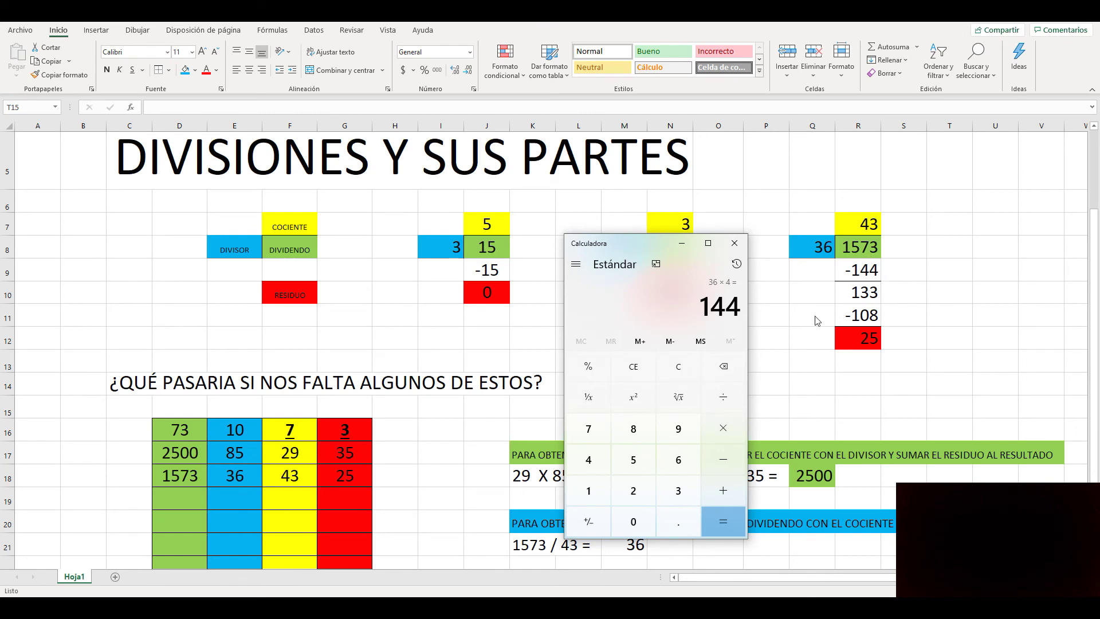
# Clear the calculation and multiply 36 by 3 to check the second subtracted amount.
pyautogui.click(683, 366)
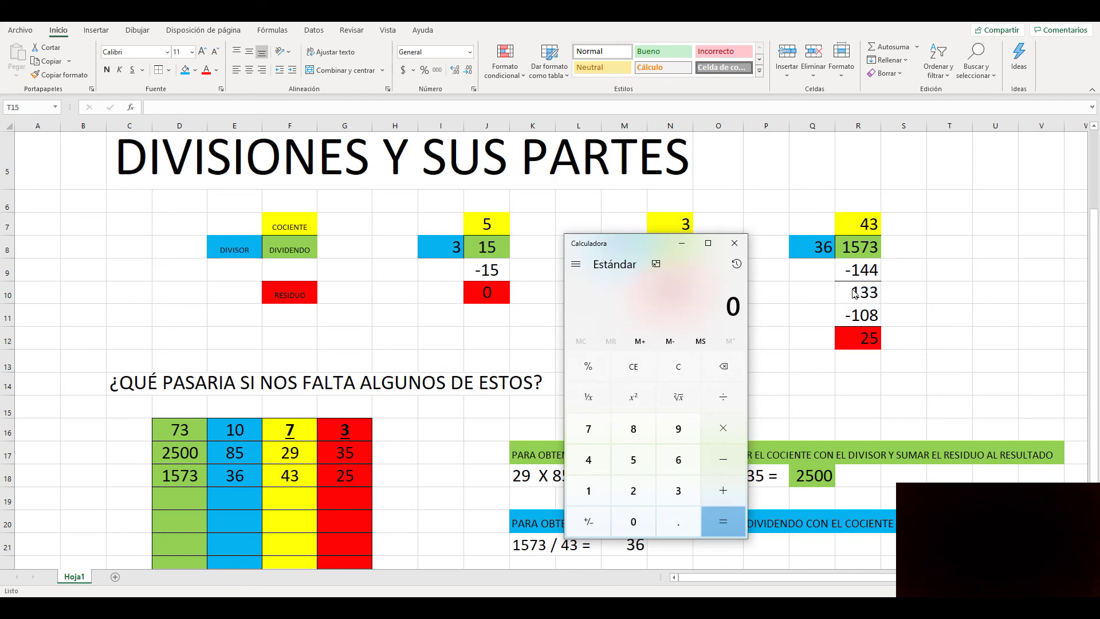
pyautogui.click(593, 486)
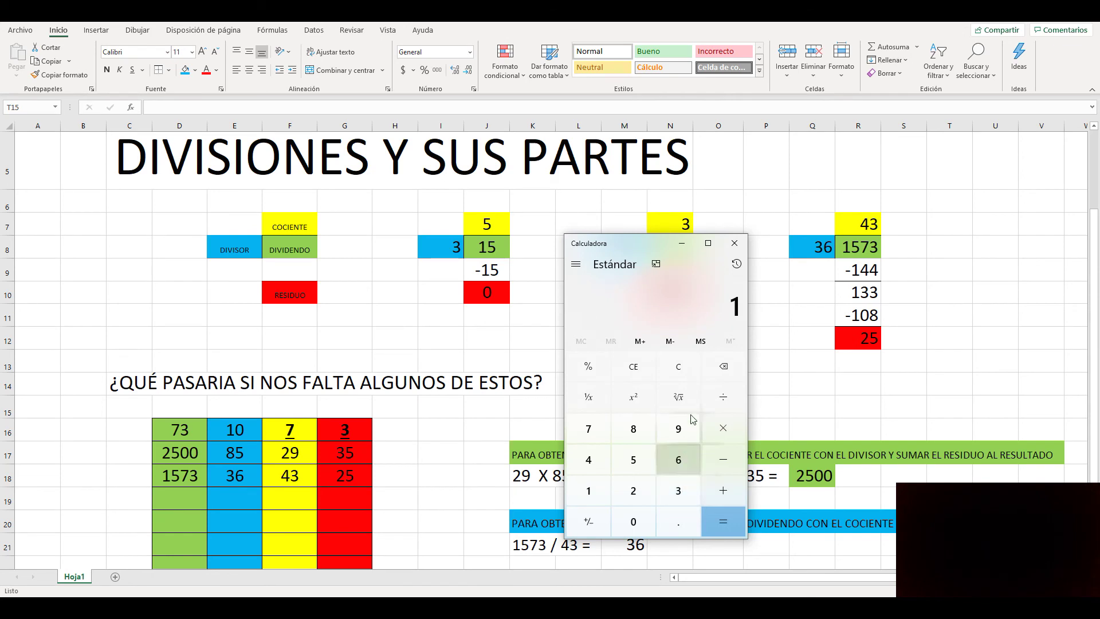
pyautogui.click(678, 367)
pyautogui.click(678, 490)
pyautogui.click(678, 459)
pyautogui.click(733, 426)
pyautogui.click(678, 490)
pyautogui.click(723, 521)
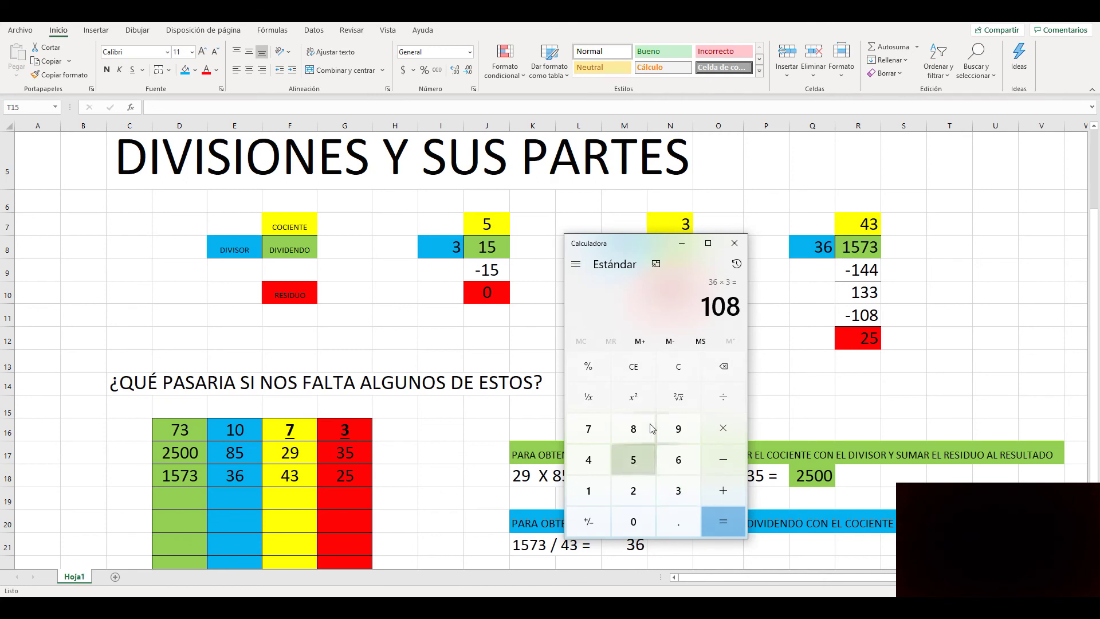
# Clear the calculation and subtract 144 from 157 to check the partial remainder.
pyautogui.click(678, 367)
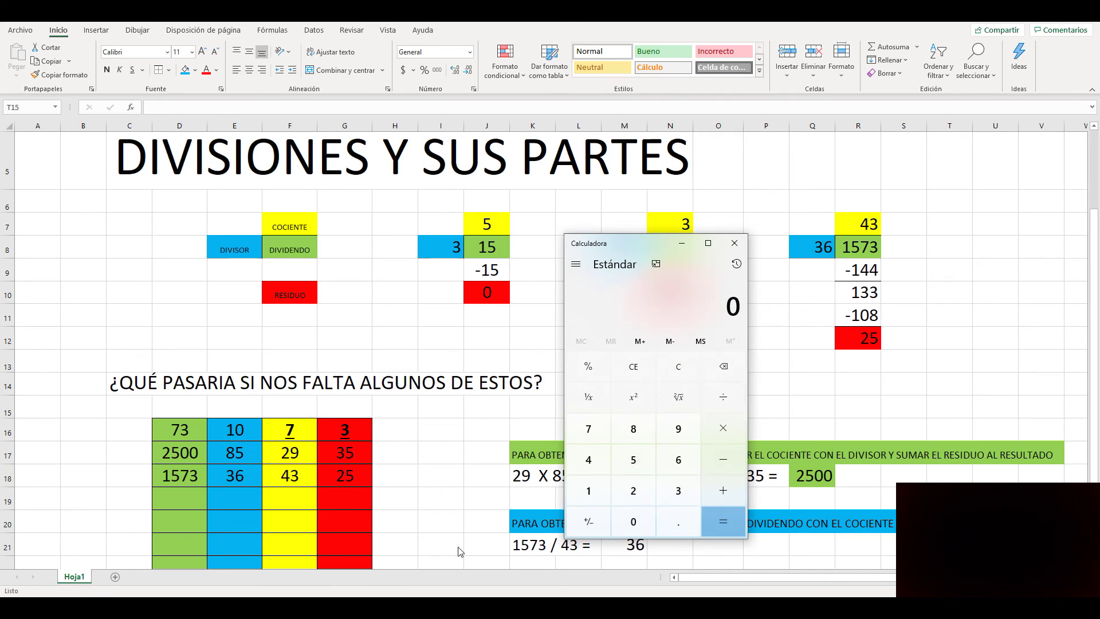
pyautogui.click(589, 491)
pyautogui.click(633, 460)
pyautogui.click(588, 428)
pyautogui.click(723, 460)
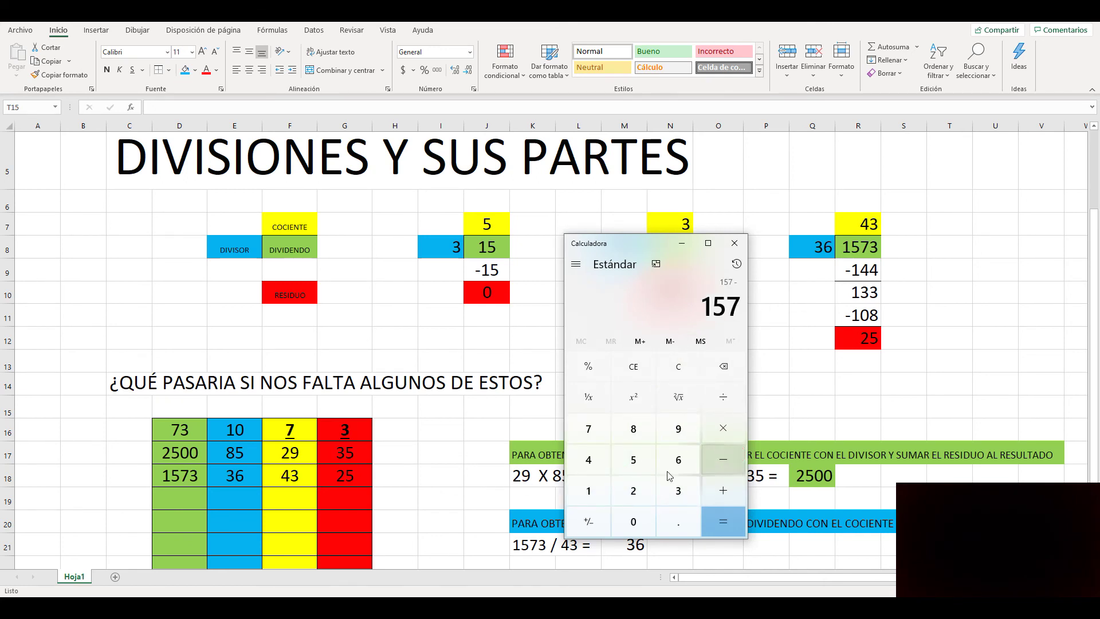
pyautogui.click(589, 490)
pyautogui.click(589, 459)
pyautogui.click(589, 460)
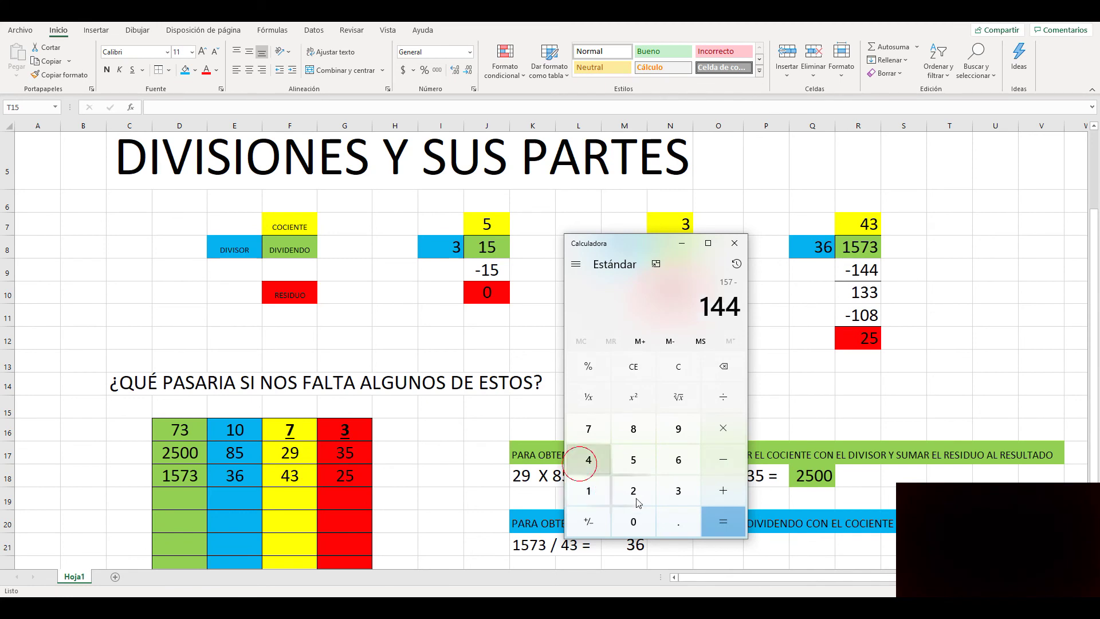
pyautogui.click(716, 521)
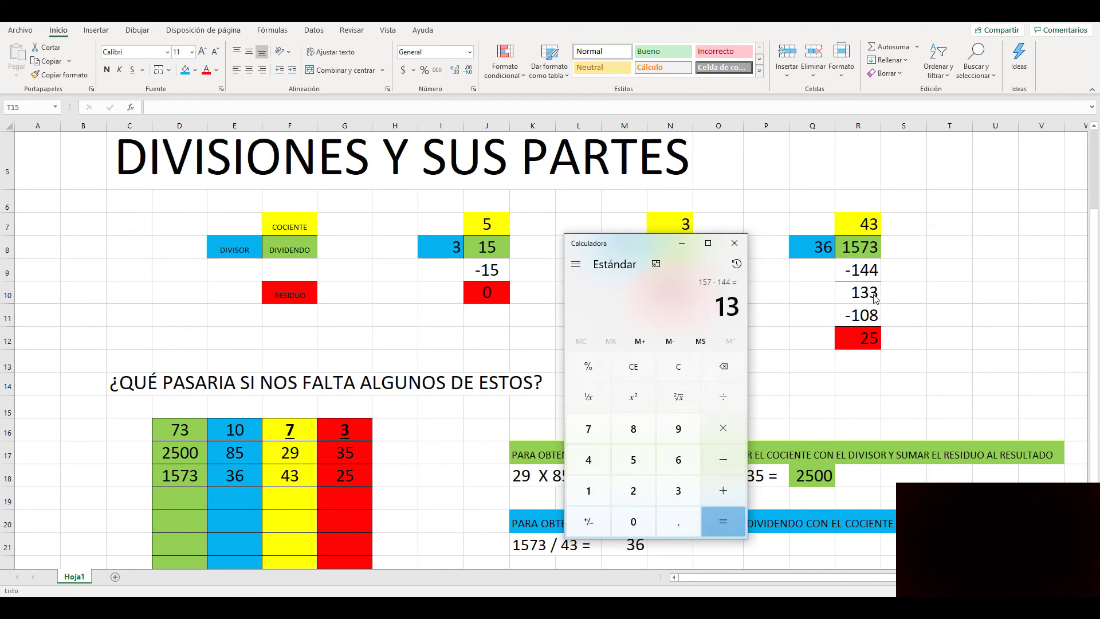
# Clear the calculation, subtract 108 from 133 to check the final remainder, and return to the Excel worksheet.
pyautogui.click(675, 371)
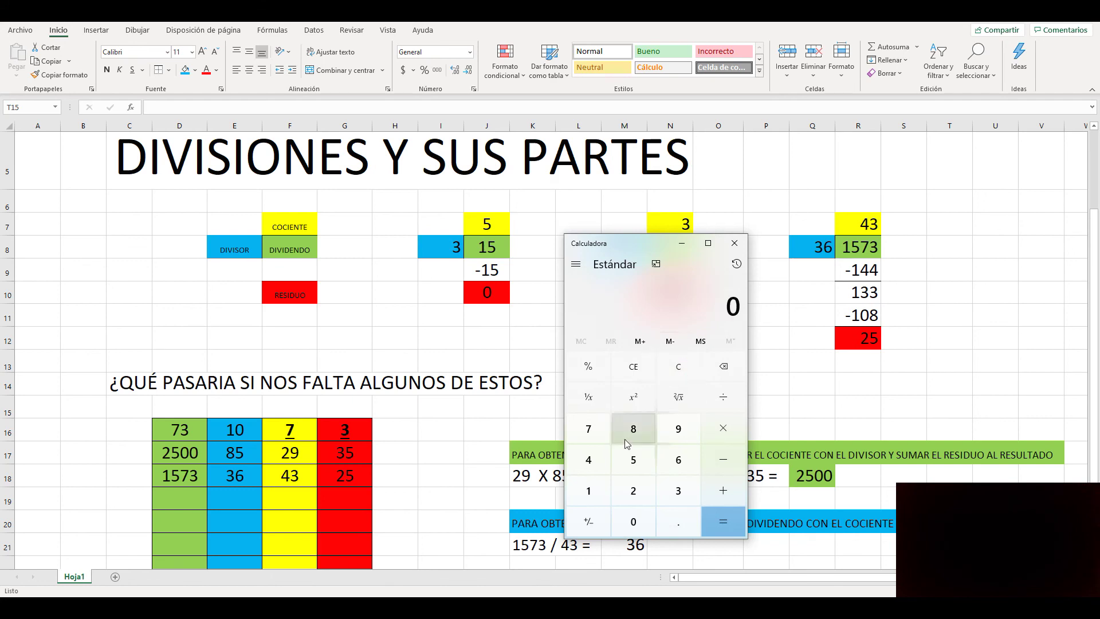
pyautogui.click(592, 487)
pyautogui.click(666, 484)
pyautogui.click(666, 484)
pyautogui.click(723, 459)
pyautogui.click(588, 491)
pyautogui.click(630, 537)
pyautogui.click(640, 423)
pyautogui.click(723, 522)
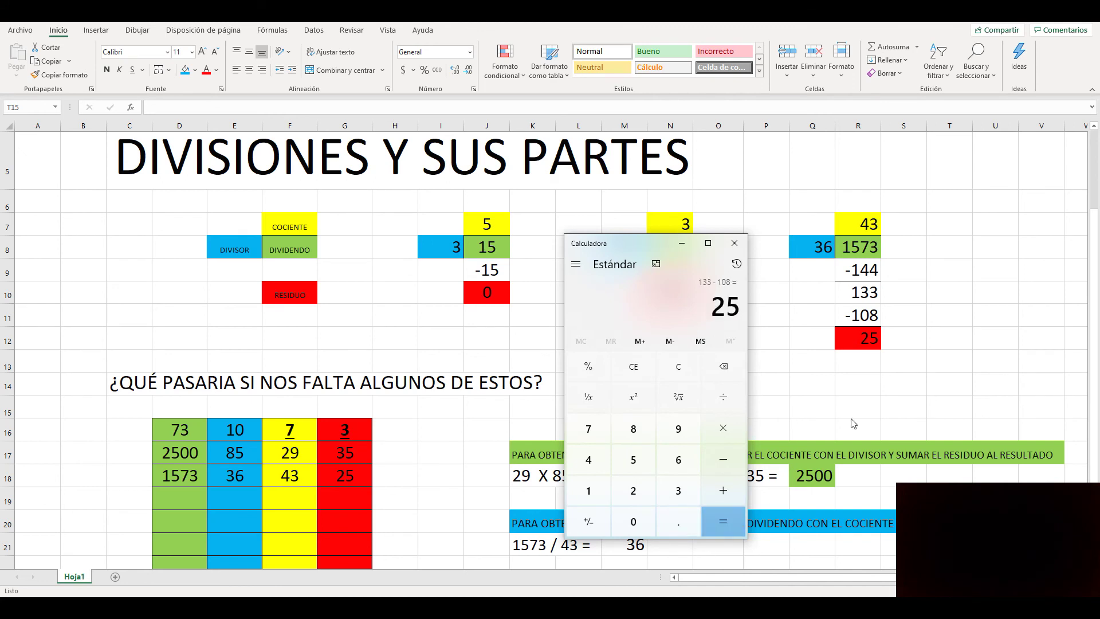
pyautogui.click(918, 367)
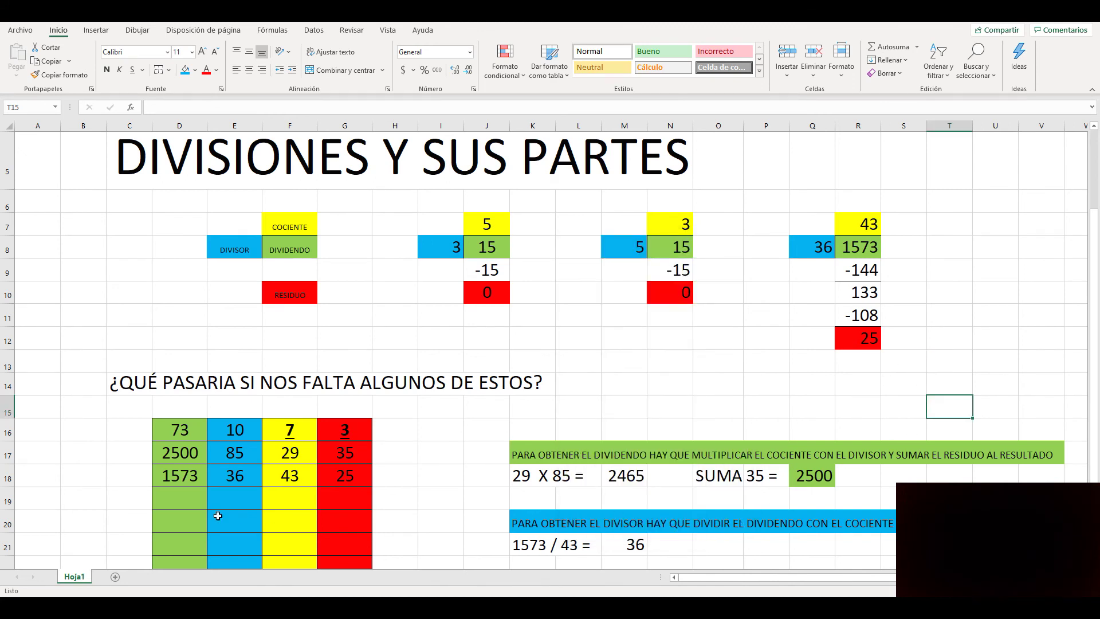